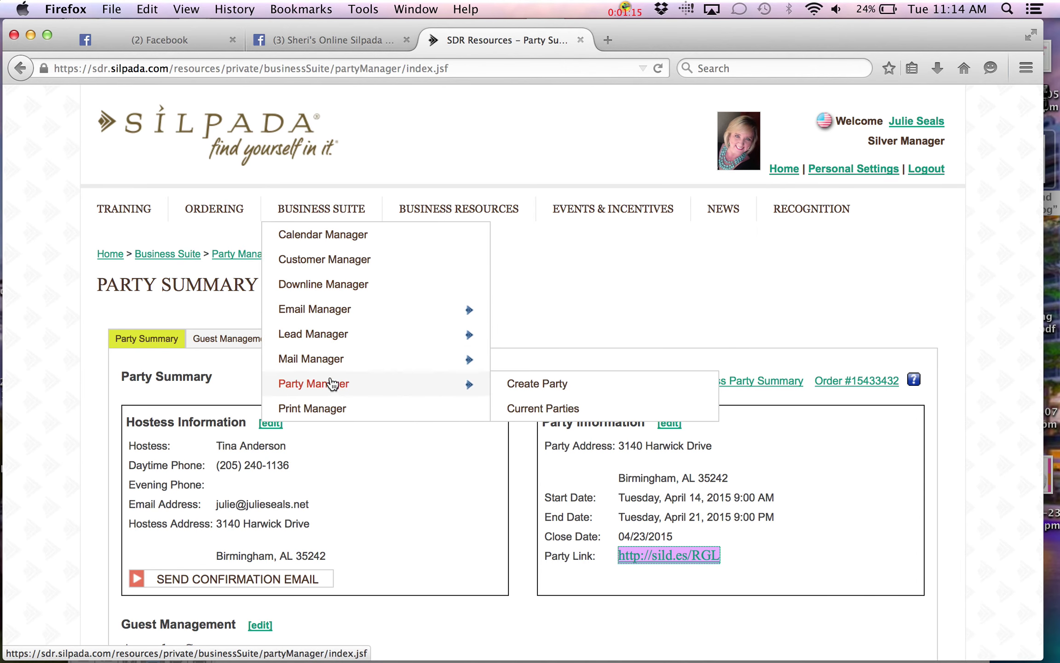
left_click(333, 385)
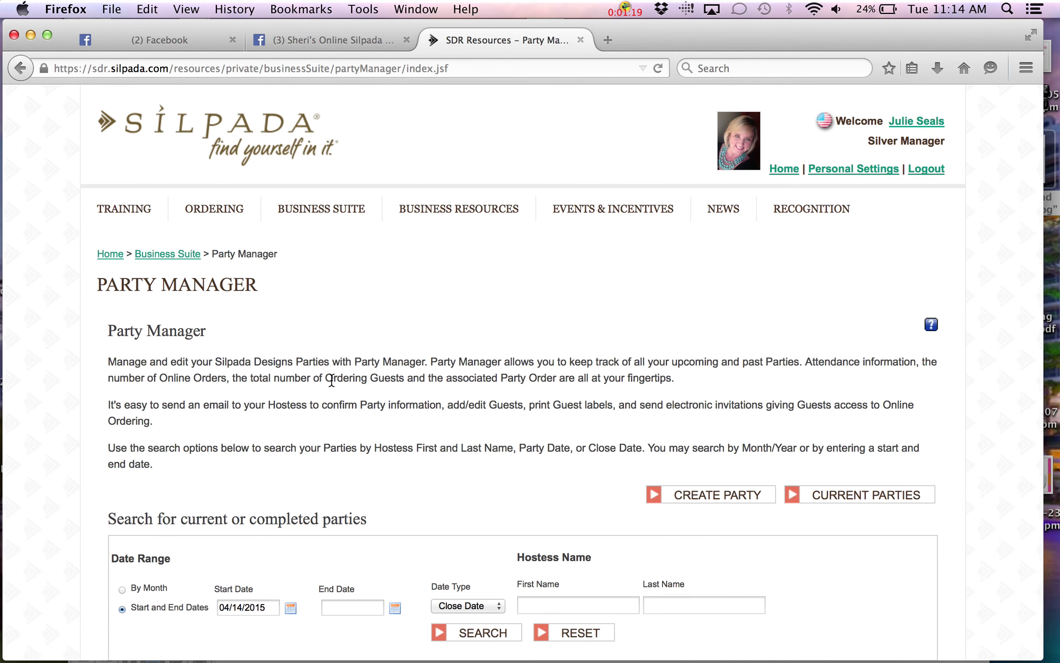
scroll(331, 382, "down", 10)
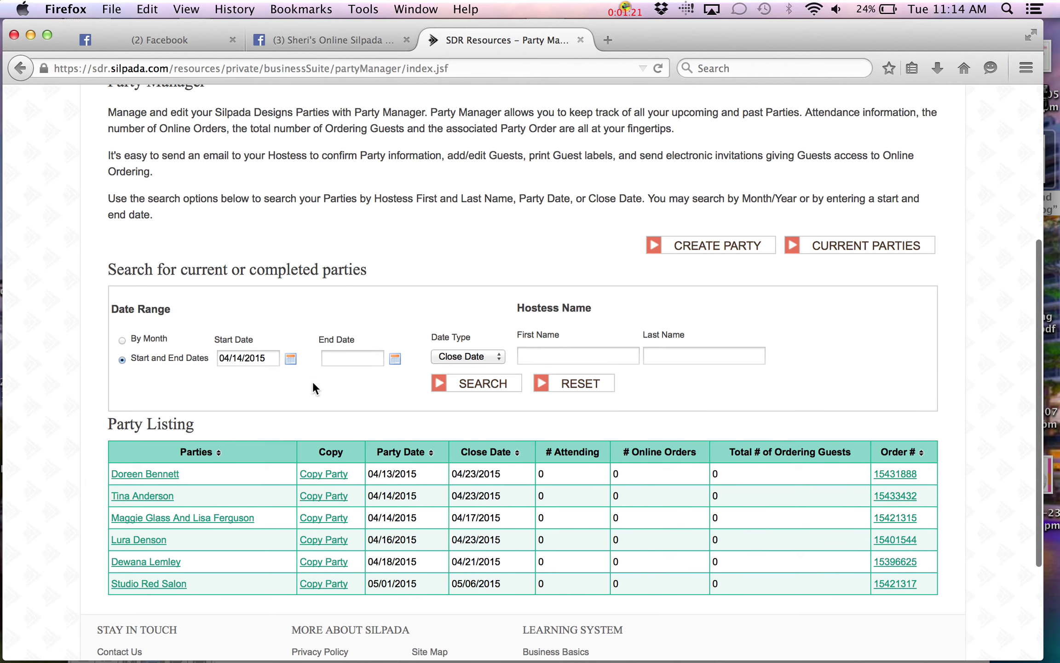
left_click(151, 498)
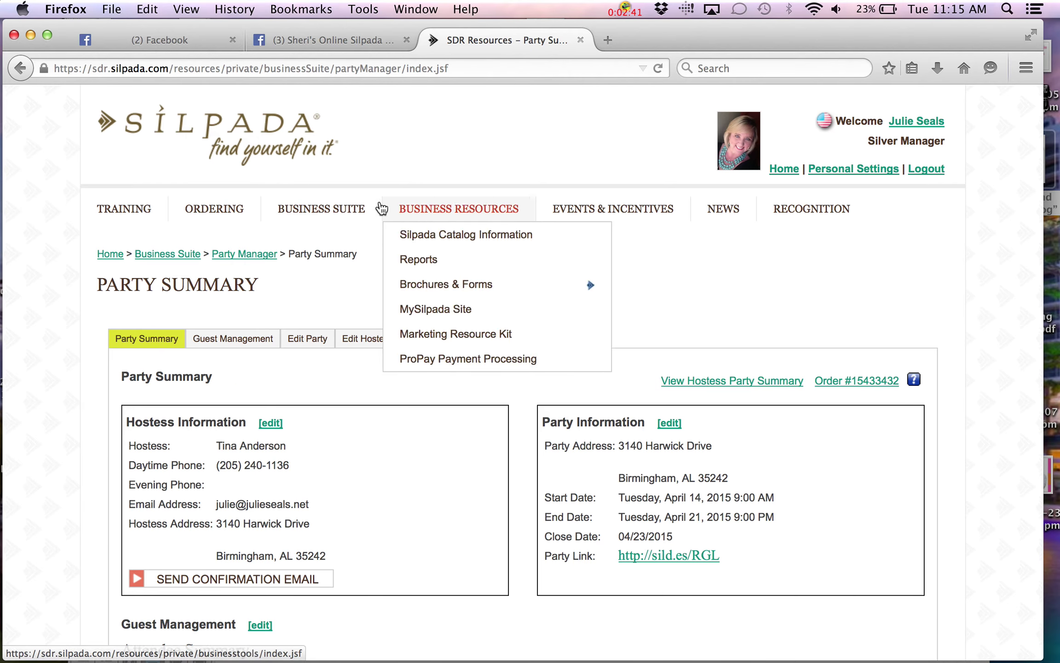
Start a new party in Party Manager, closing the previous-customer lookup without picking anyone
mouse_move(334, 212)
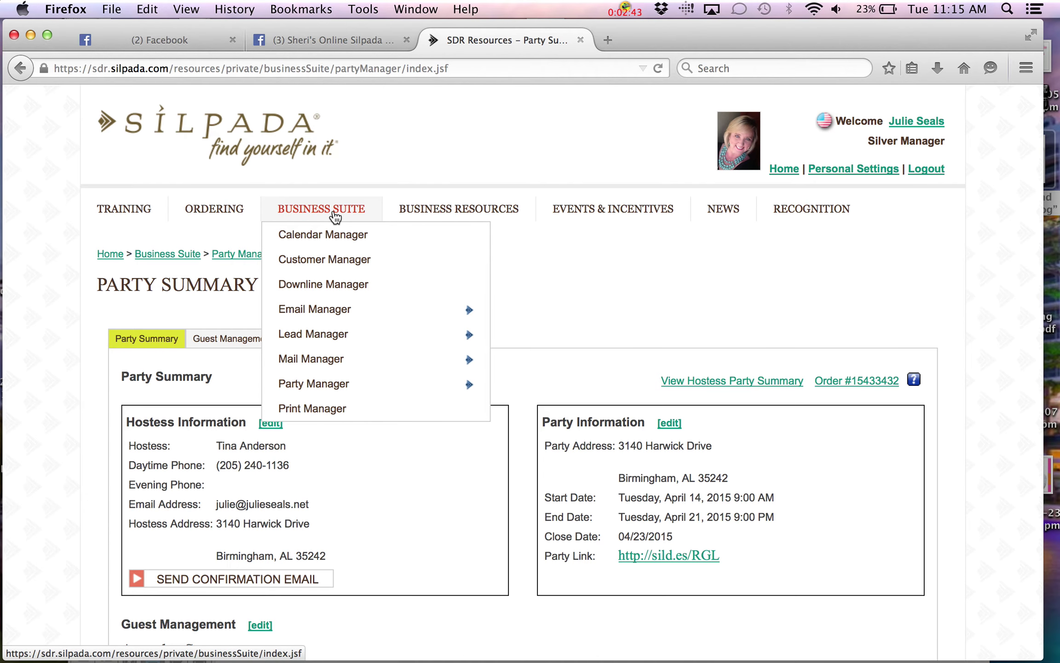
mouse_move(312, 389)
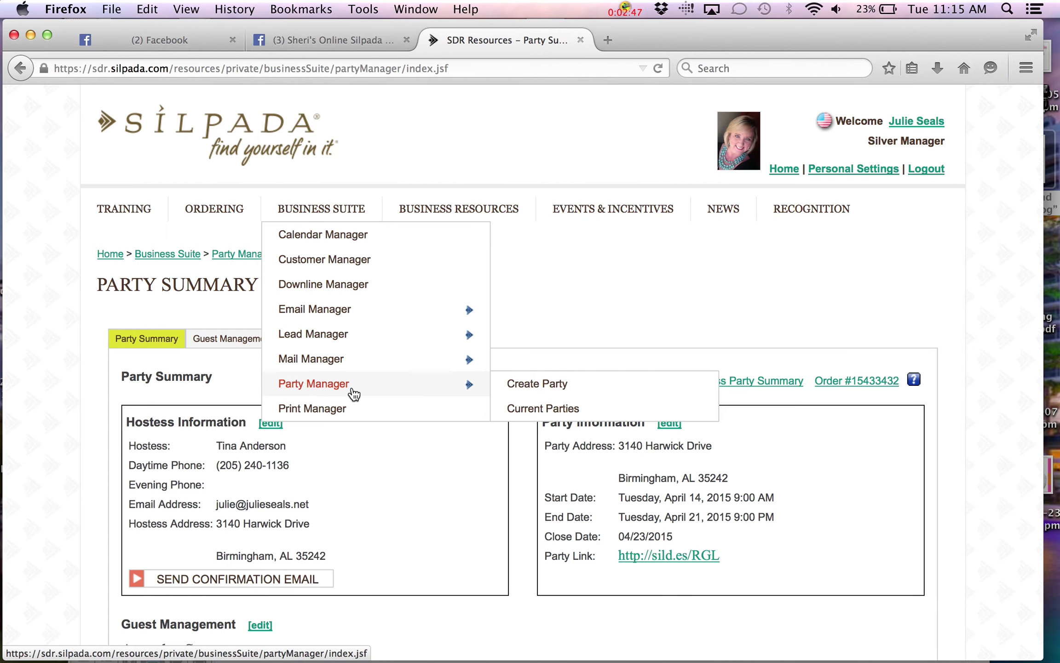
left_click(533, 389)
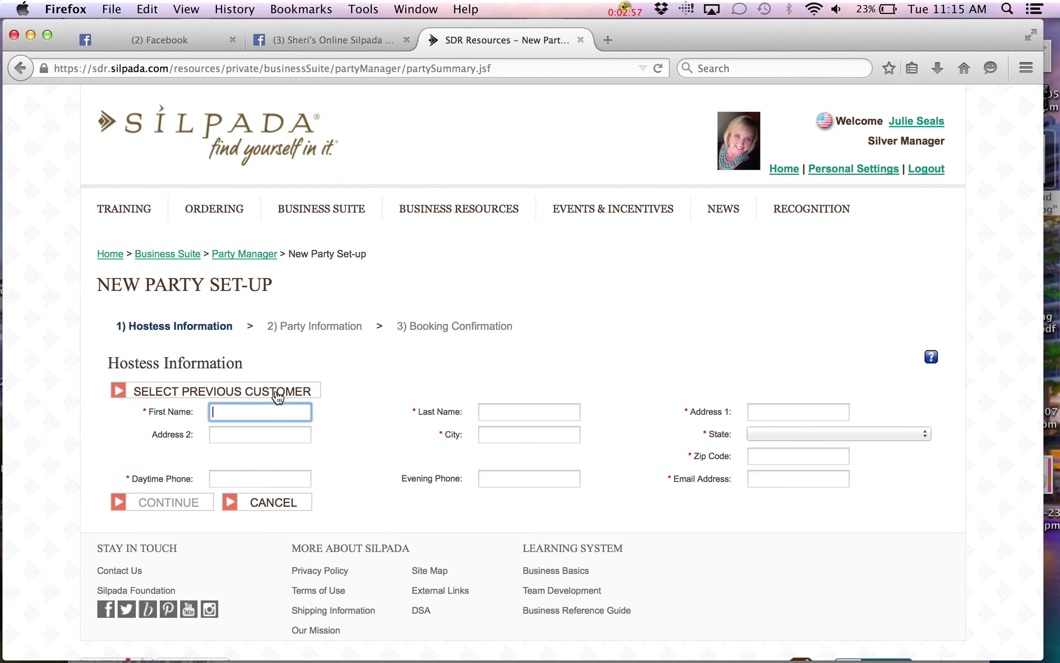
left_click(277, 392)
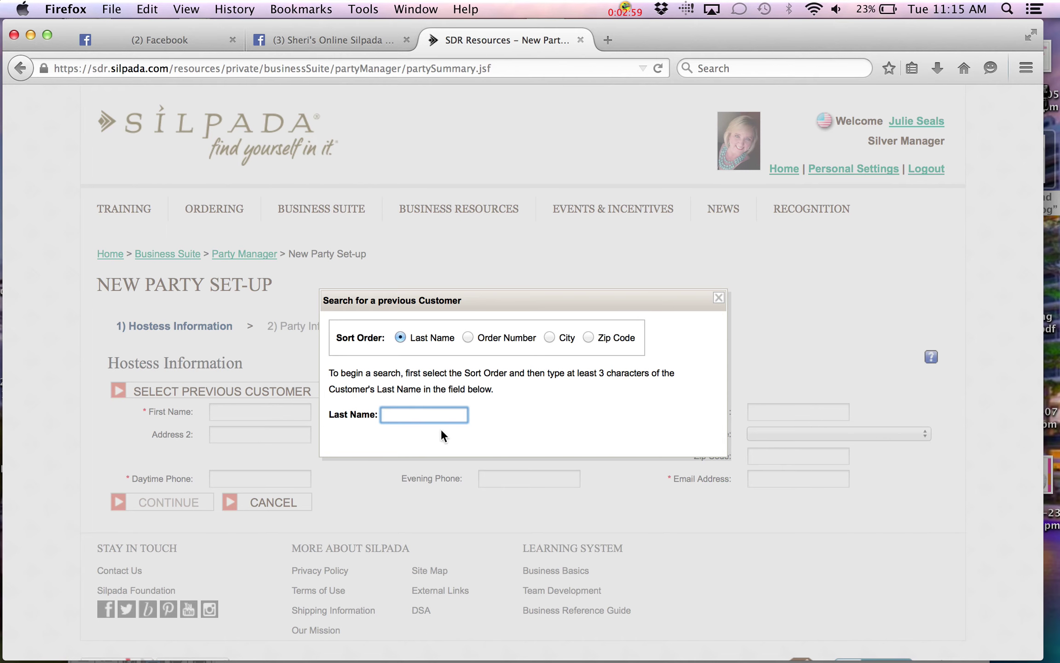
left_click(719, 299)
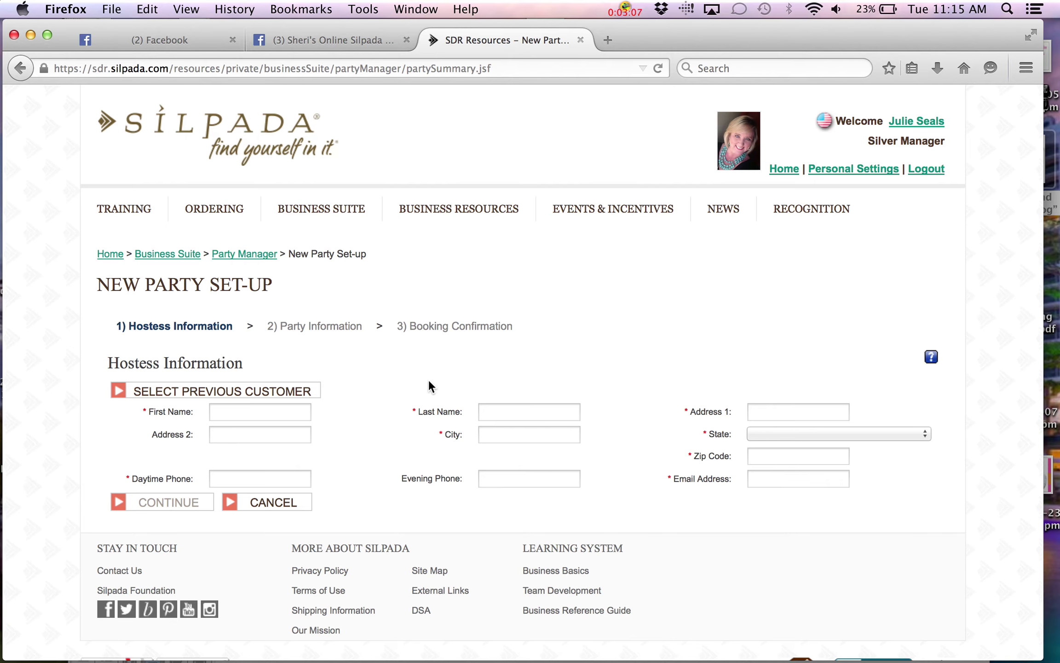
Enter the hostess's first and last name
left_click(226, 413)
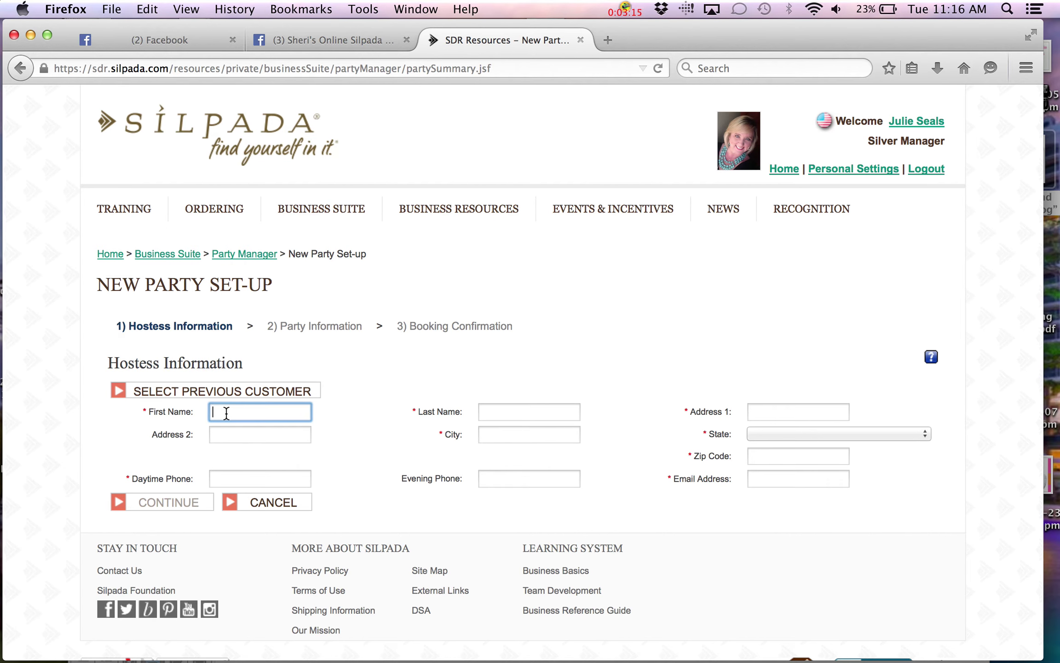
key("Tab")
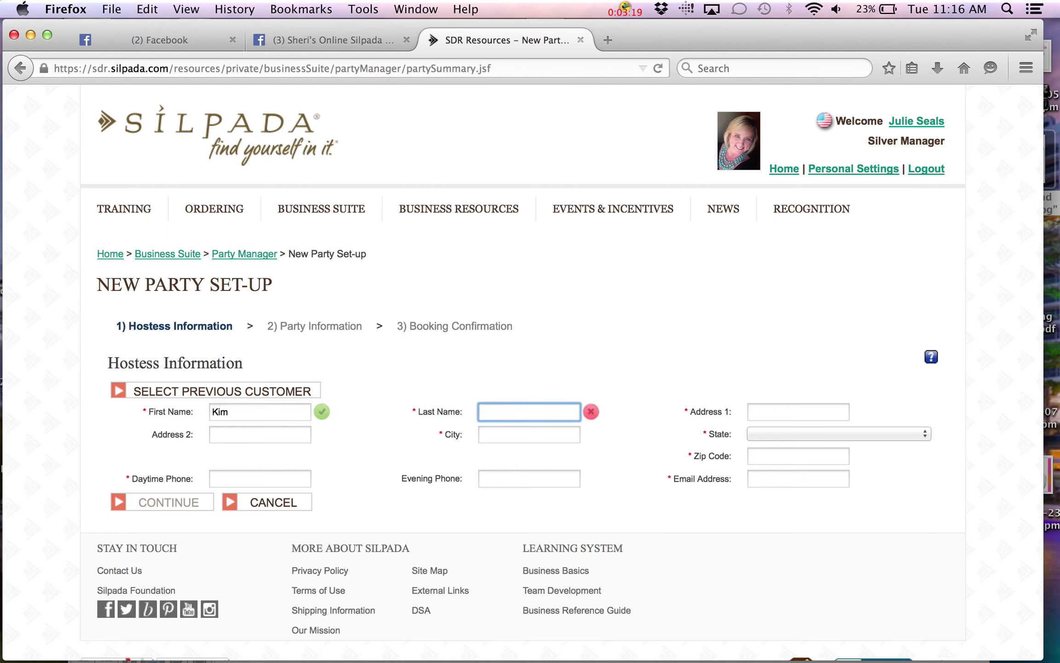
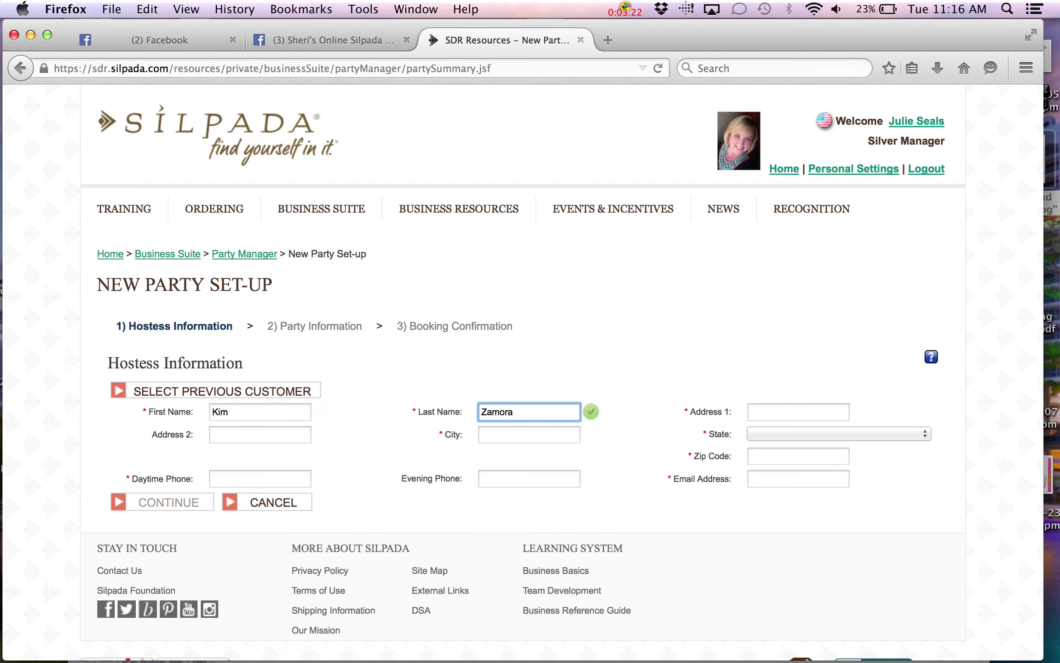
key("Tab")
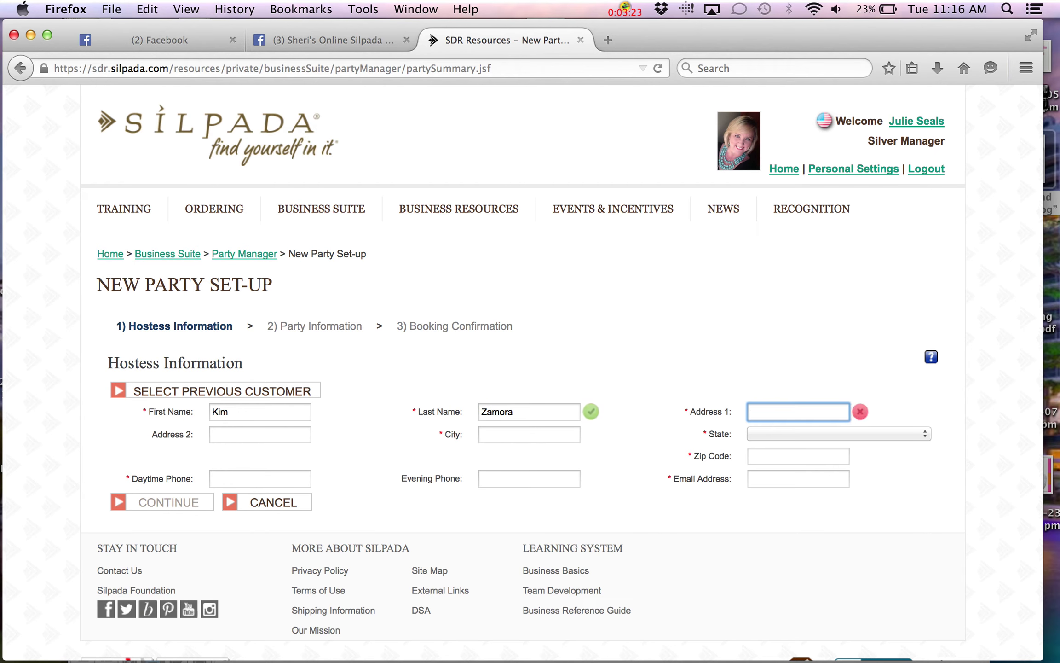
Fill in the hostess's street address, city and state from the suggestions
type("3140")
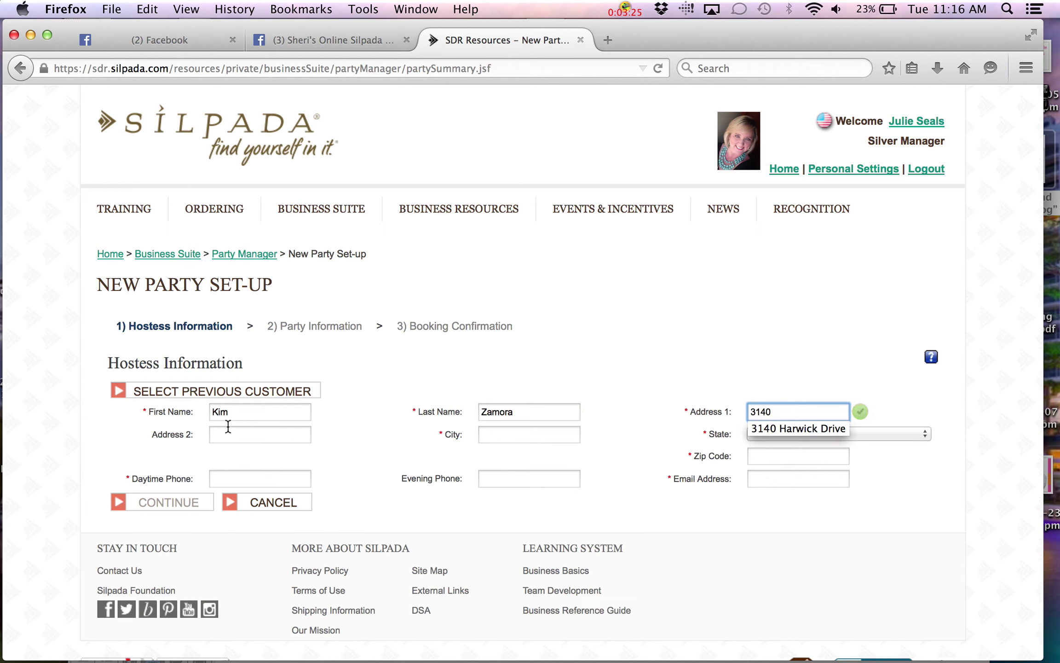
left_click(799, 427)
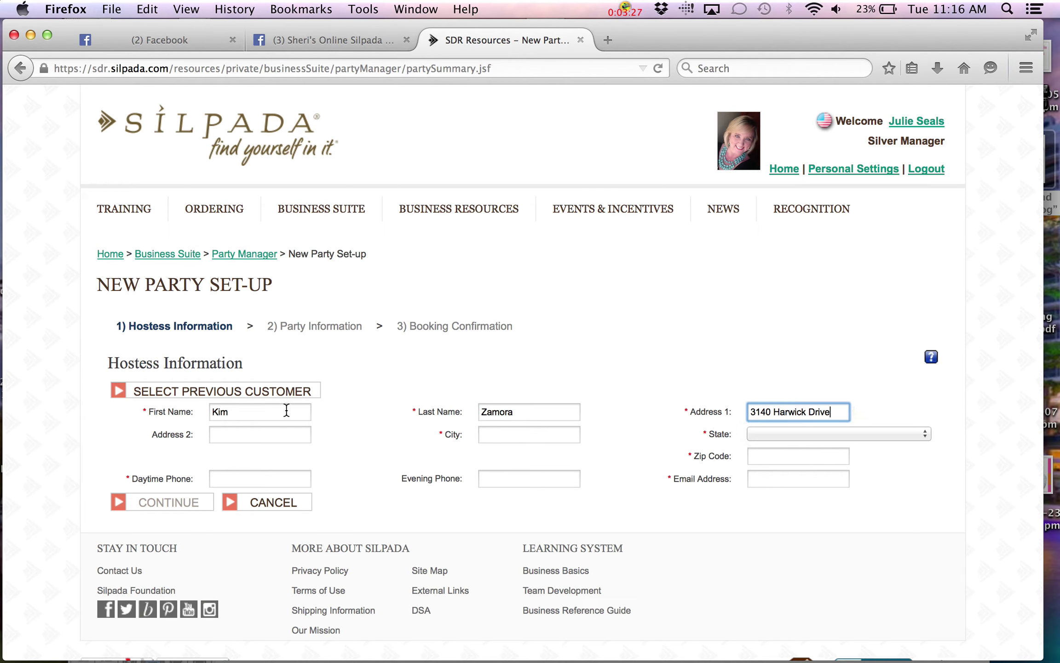
left_click(492, 435)
type("B")
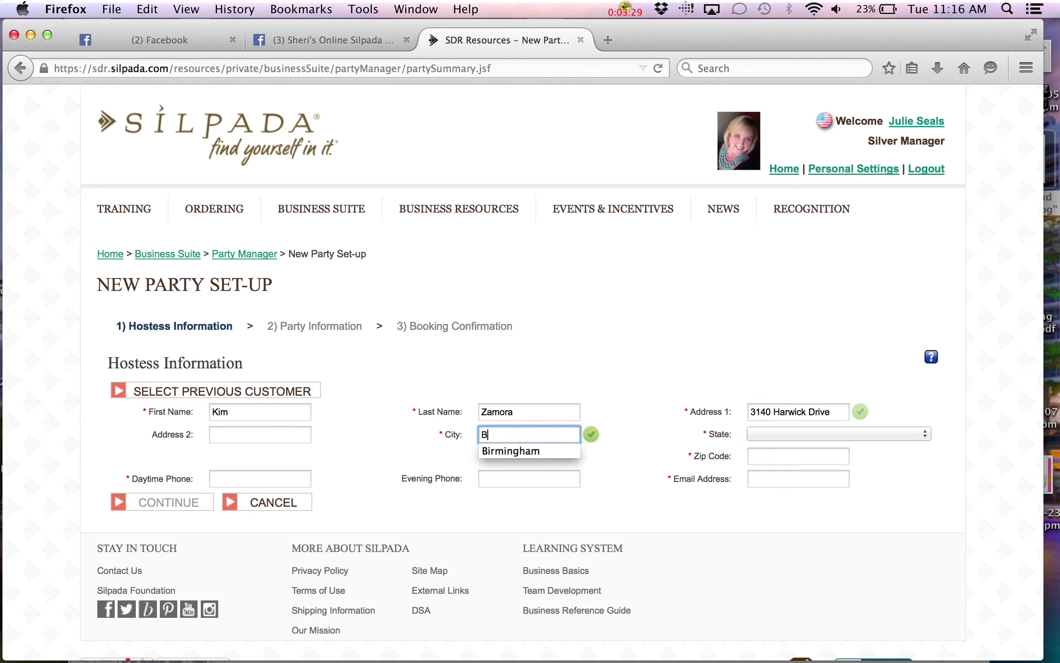
left_click(497, 460)
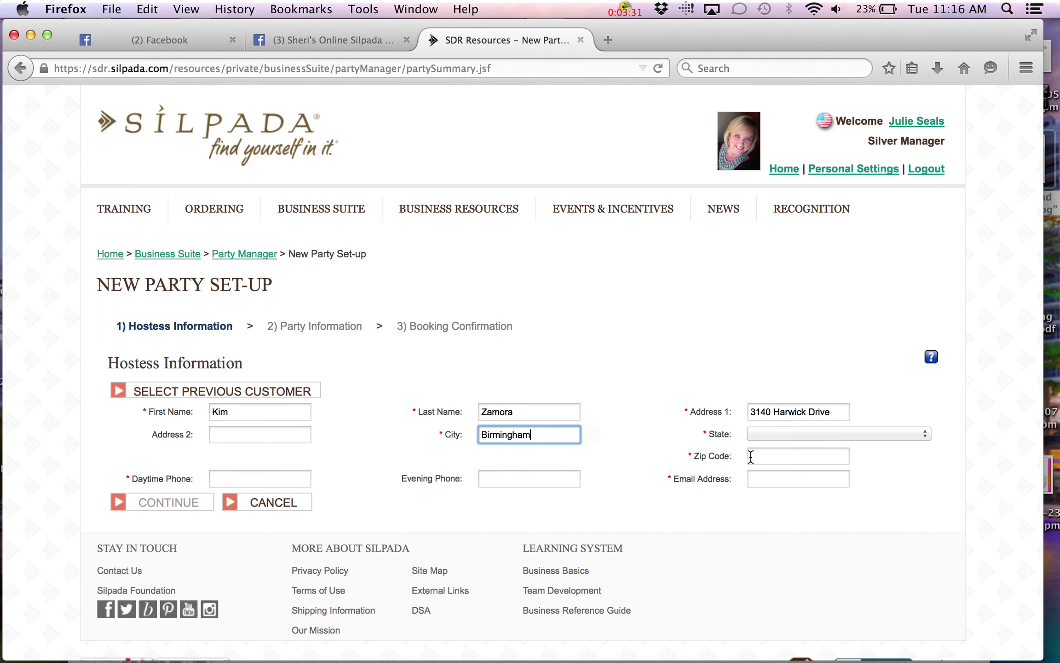
left_click(880, 434)
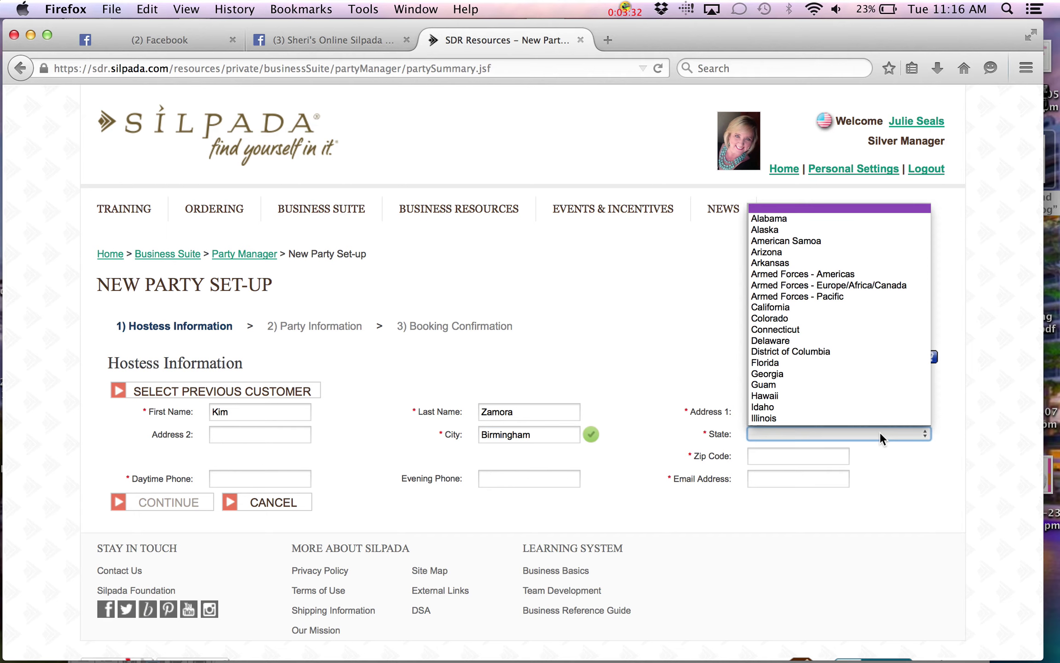
left_click(777, 218)
Add the hostess's zip code, daytime phone and e-mail address using autocomplete suggestions
left_click(780, 454)
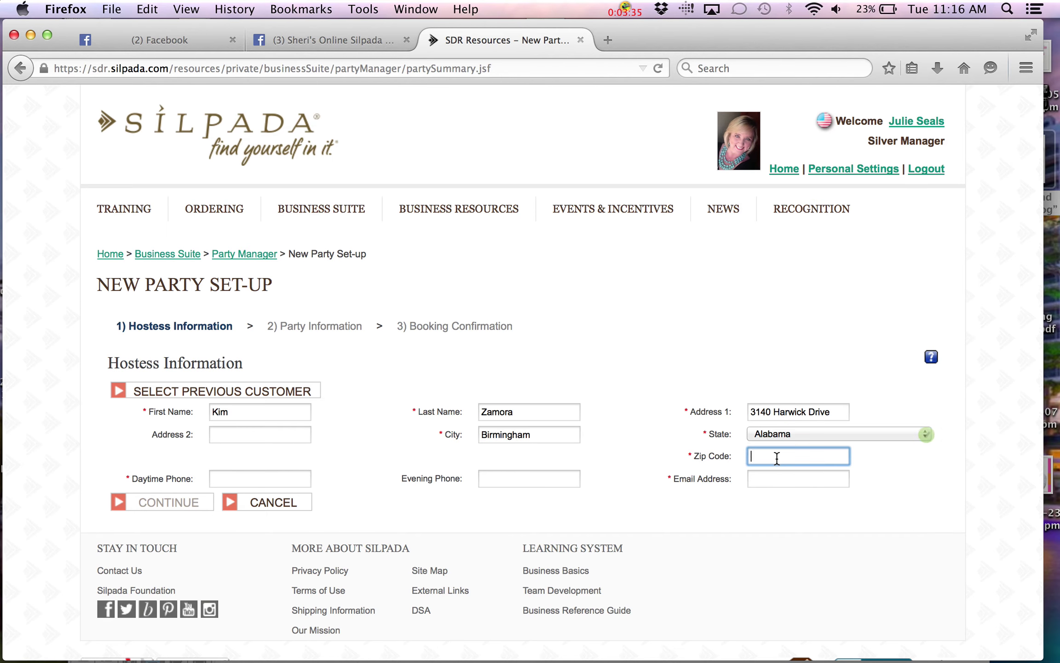
type("351")
key("BackSpace")
type("242")
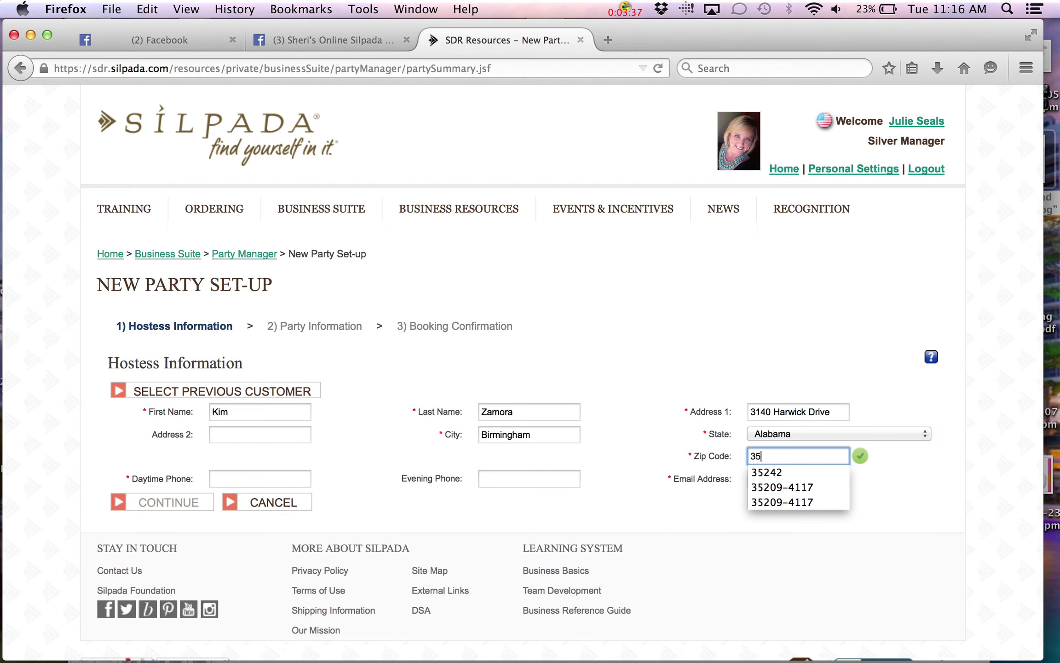
left_click(260, 478)
key("Tab")
key("Tab")
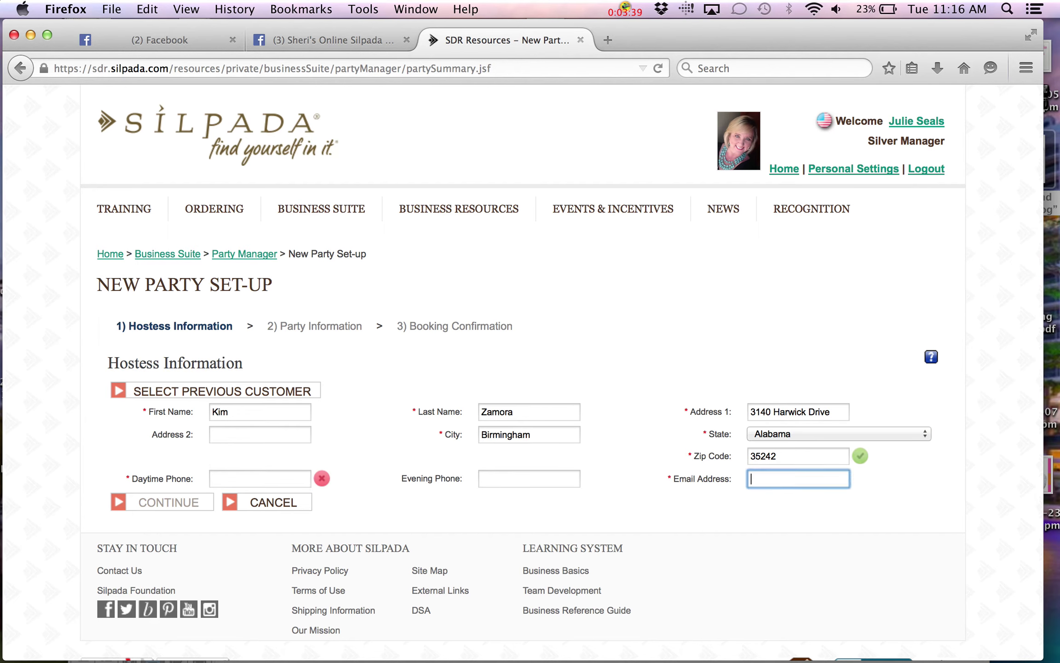
left_click(235, 482)
type("205-")
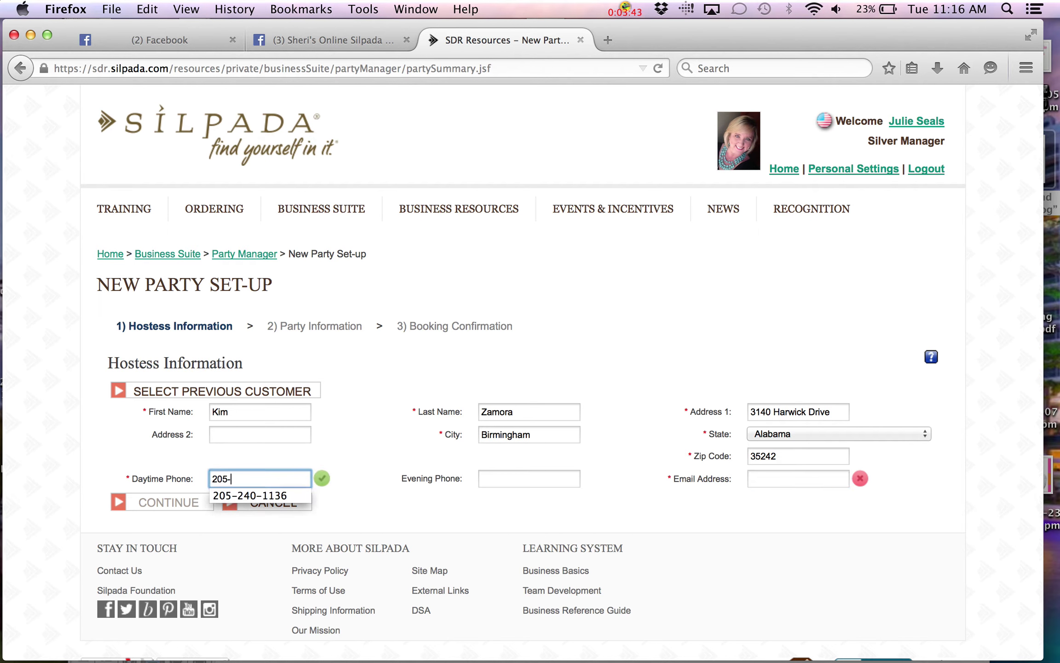
left_click(239, 495)
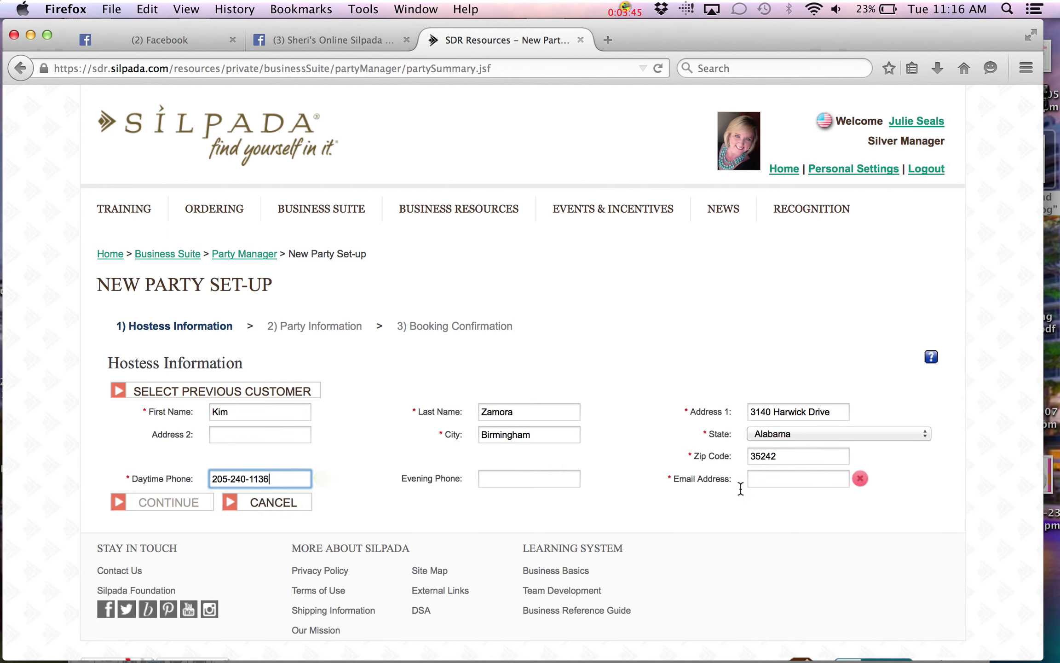
left_click(758, 478)
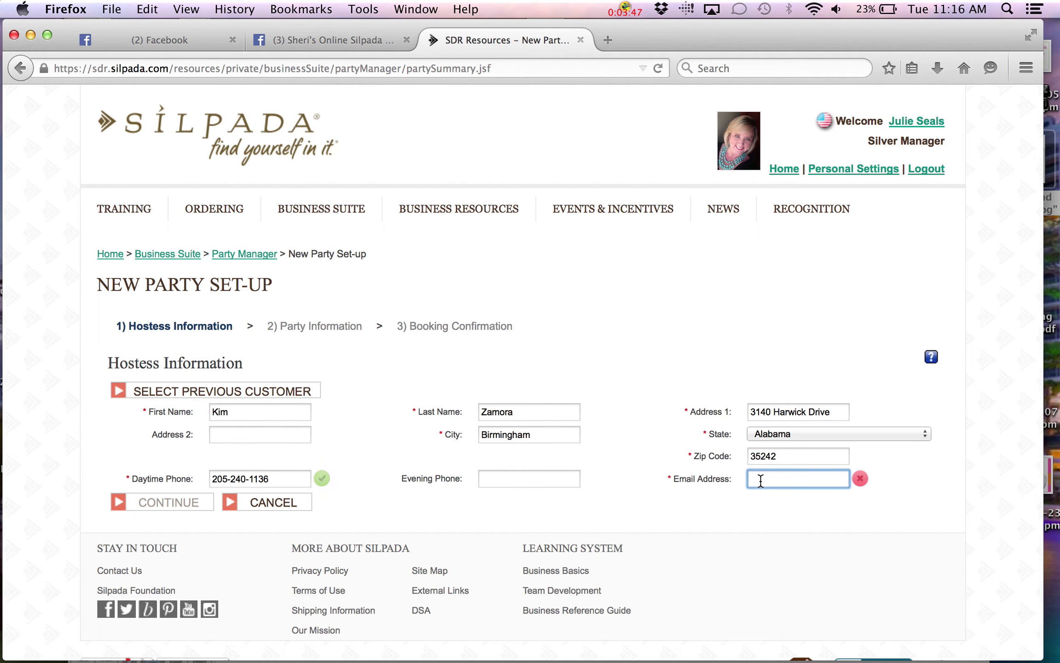
type("julie")
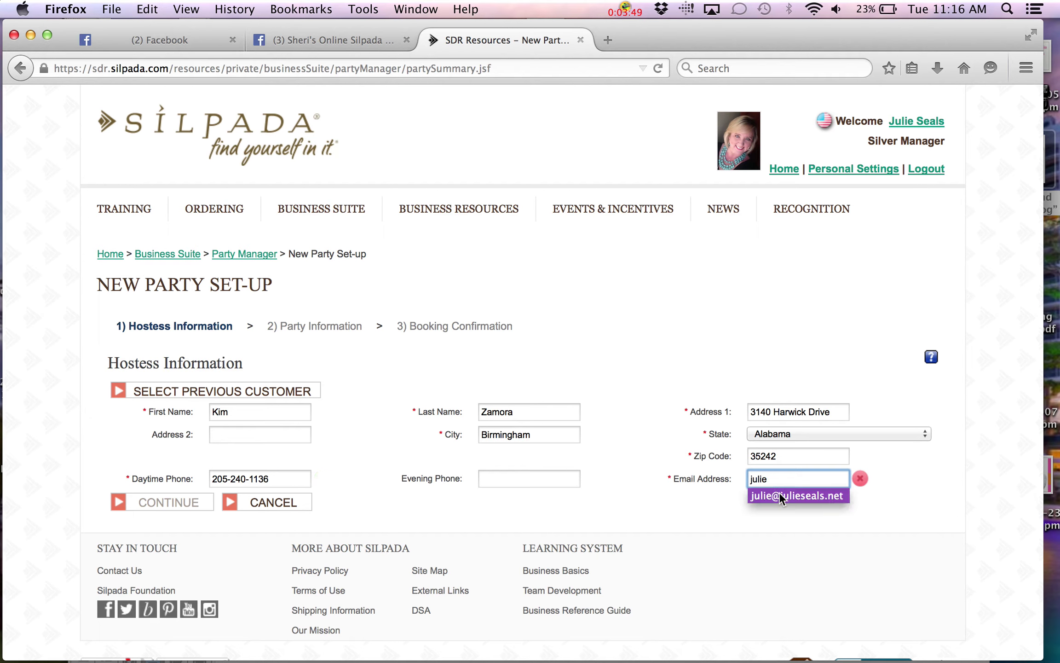
left_click(779, 492)
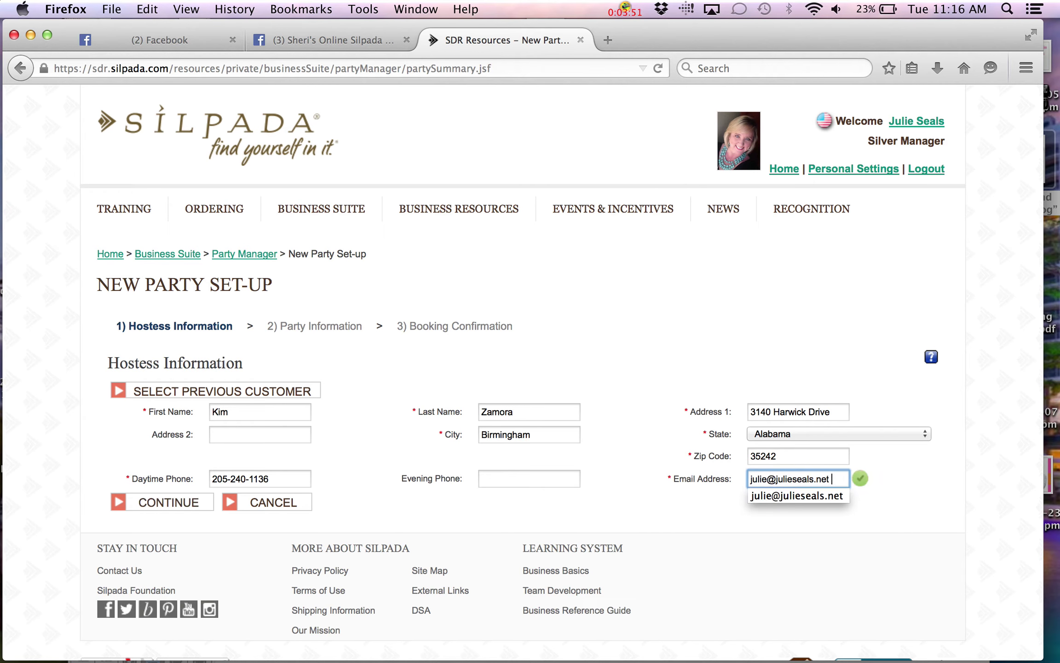
Submit the hostess details and set the party start to 9:00 AM, April 14, 2015
left_click(171, 504)
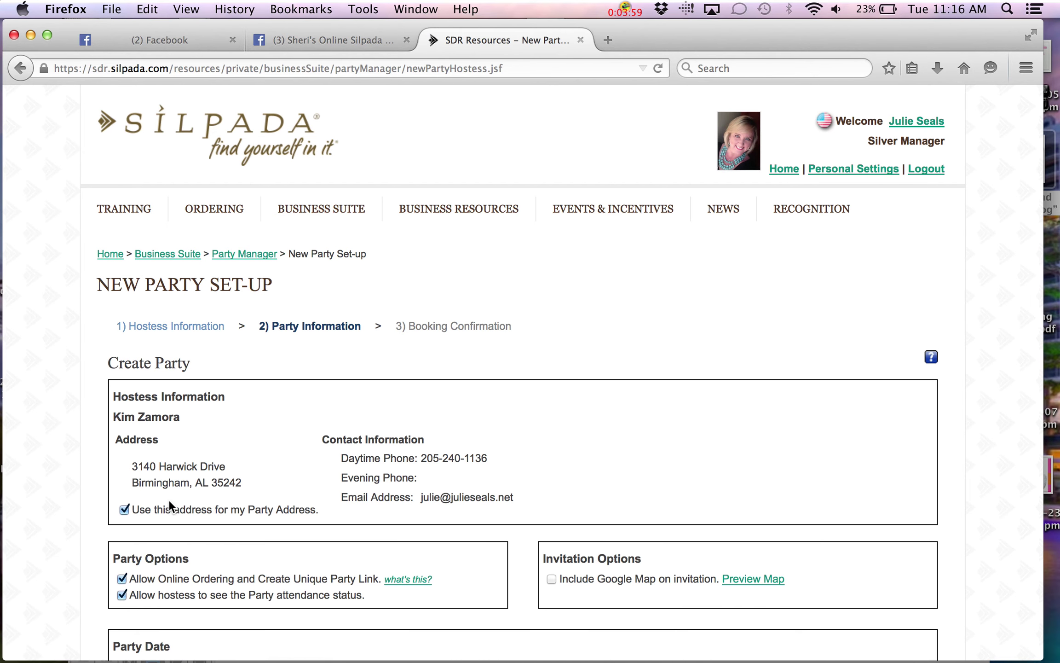
scroll(169, 502, "down", 3)
scroll(168, 500, "down", 3)
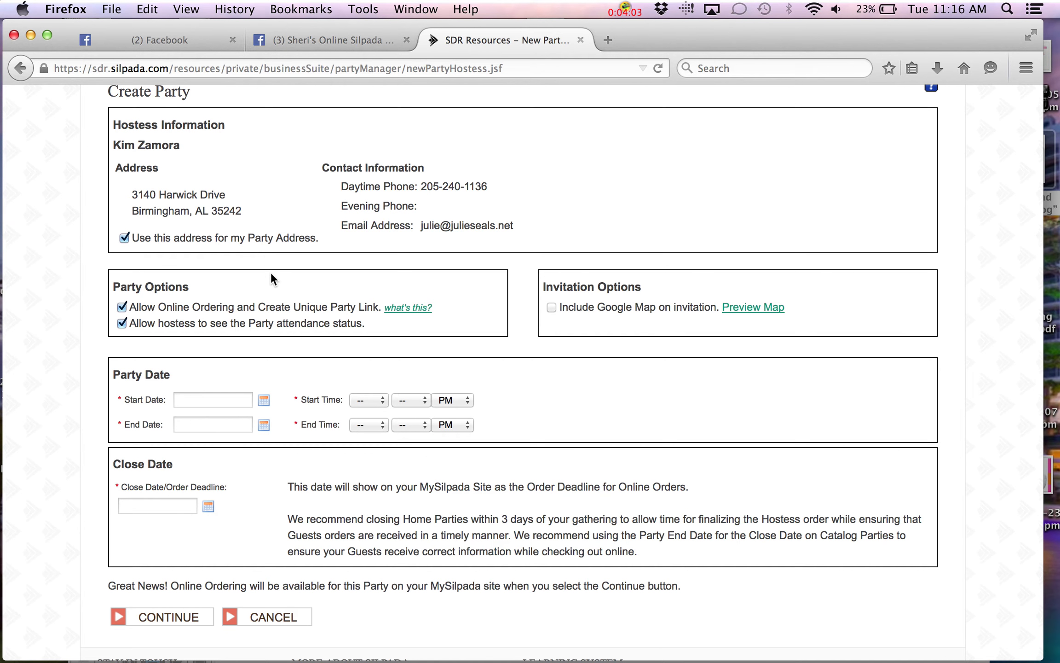
left_click(263, 403)
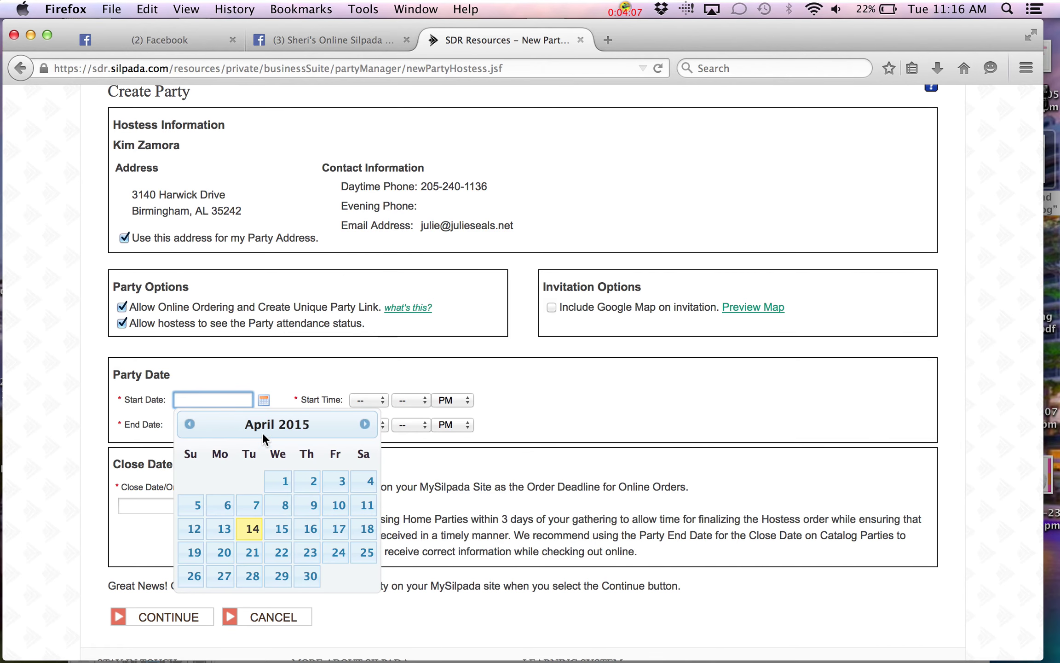
left_click(255, 531)
left_click(382, 401)
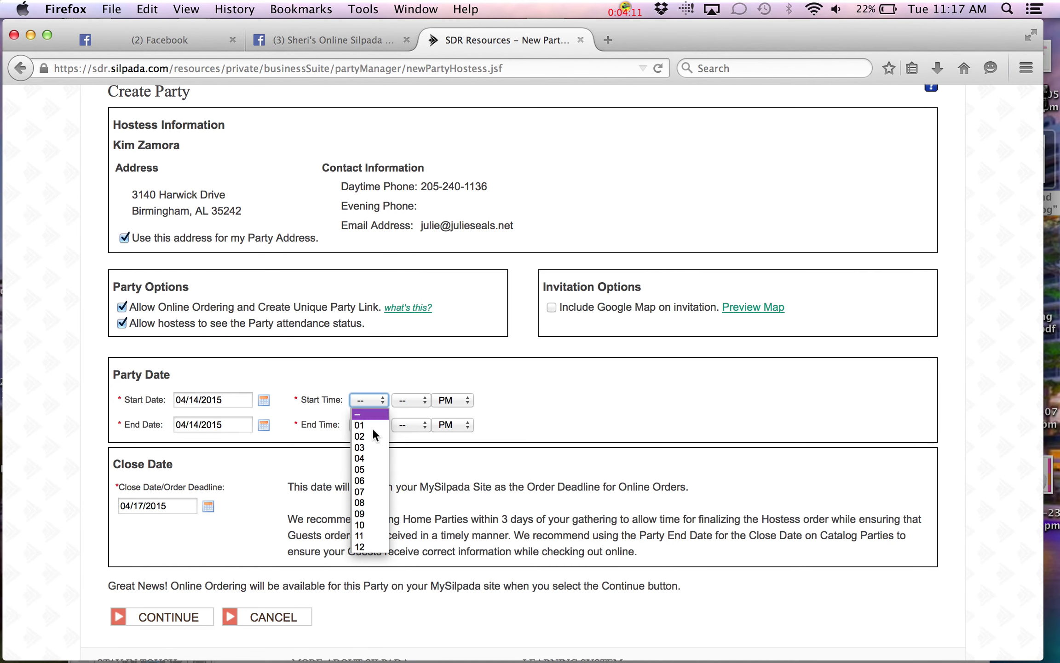
left_click(368, 512)
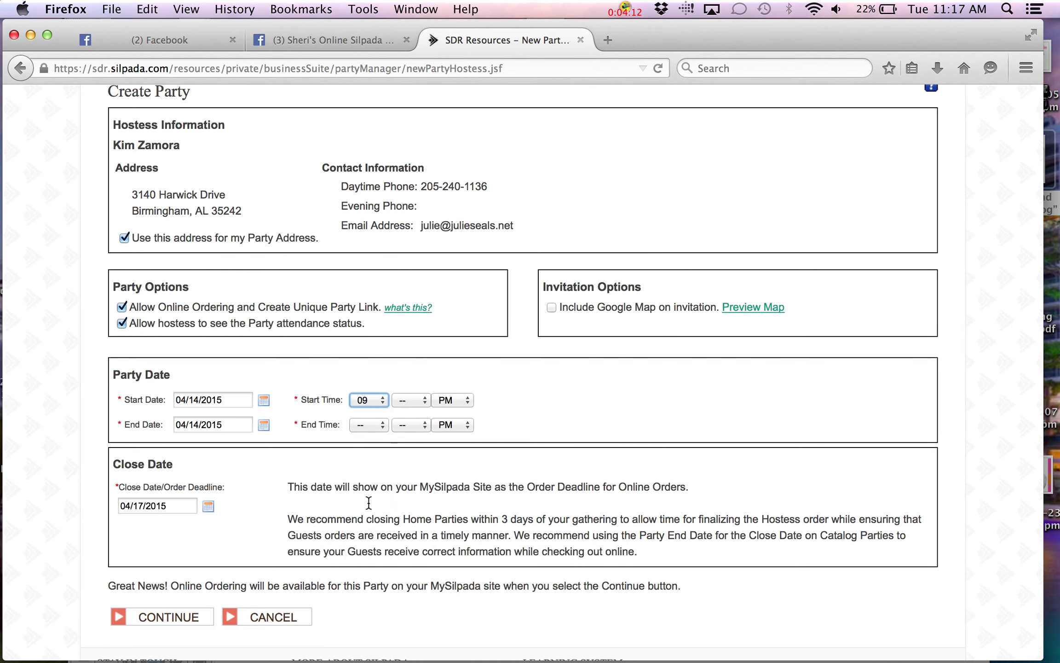
left_click(424, 403)
left_click(424, 425)
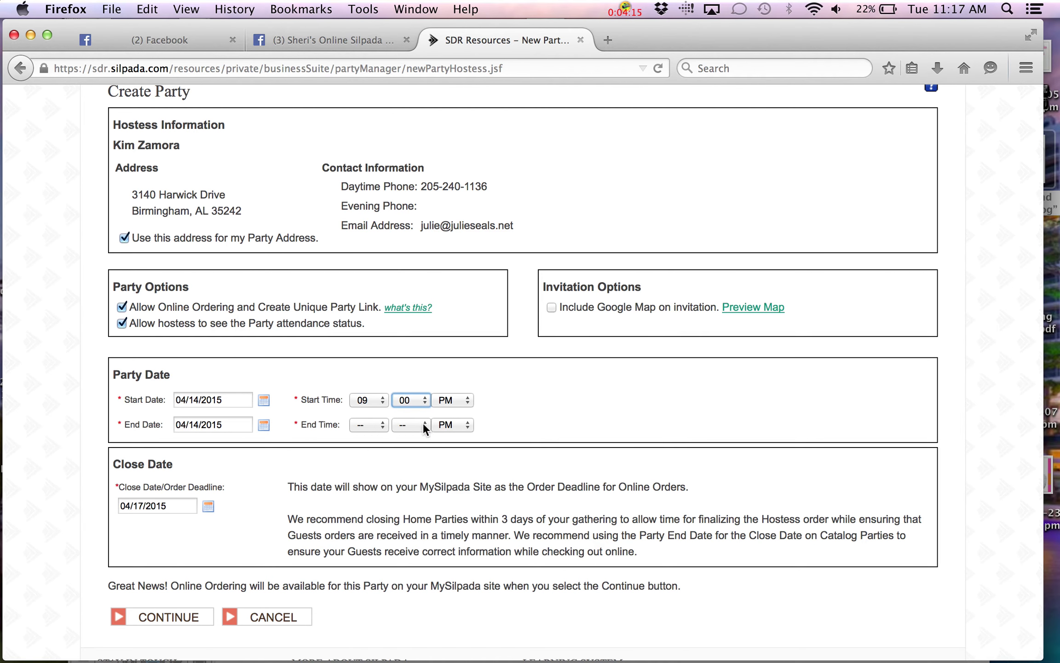
left_click(469, 400)
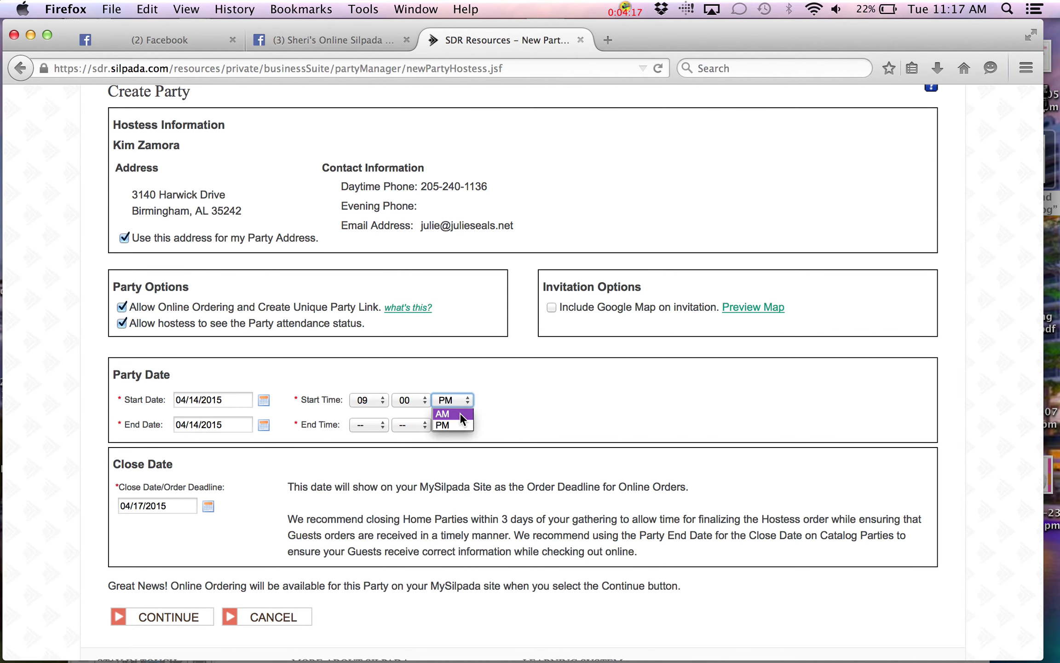
Set the party end to 9:00 PM April 21 and the order close date to April 23
left_click(262, 424)
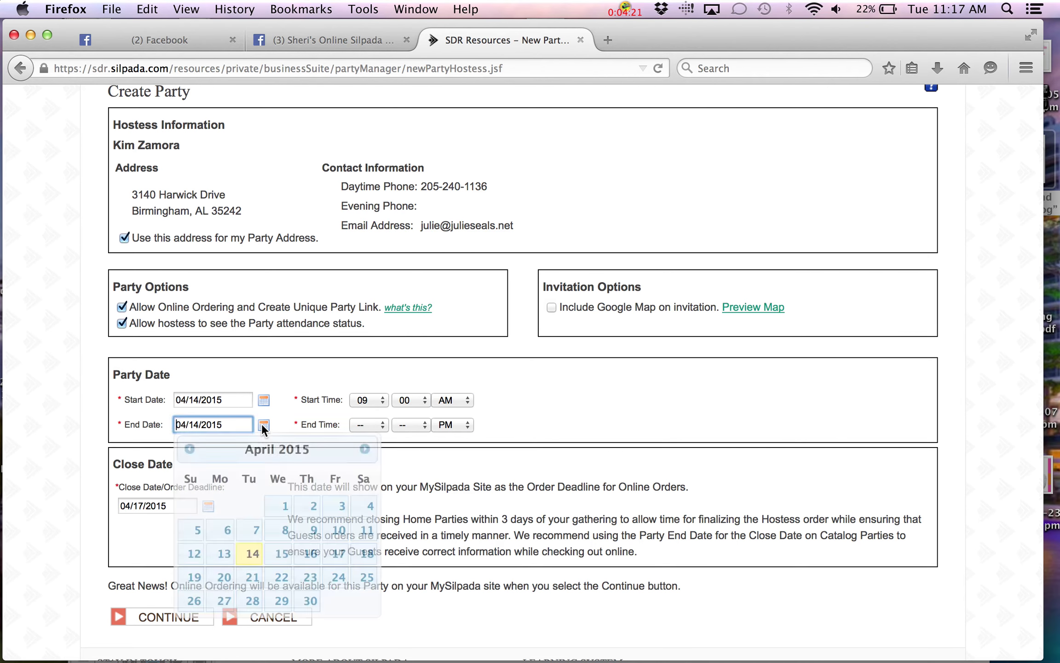
left_click(252, 578)
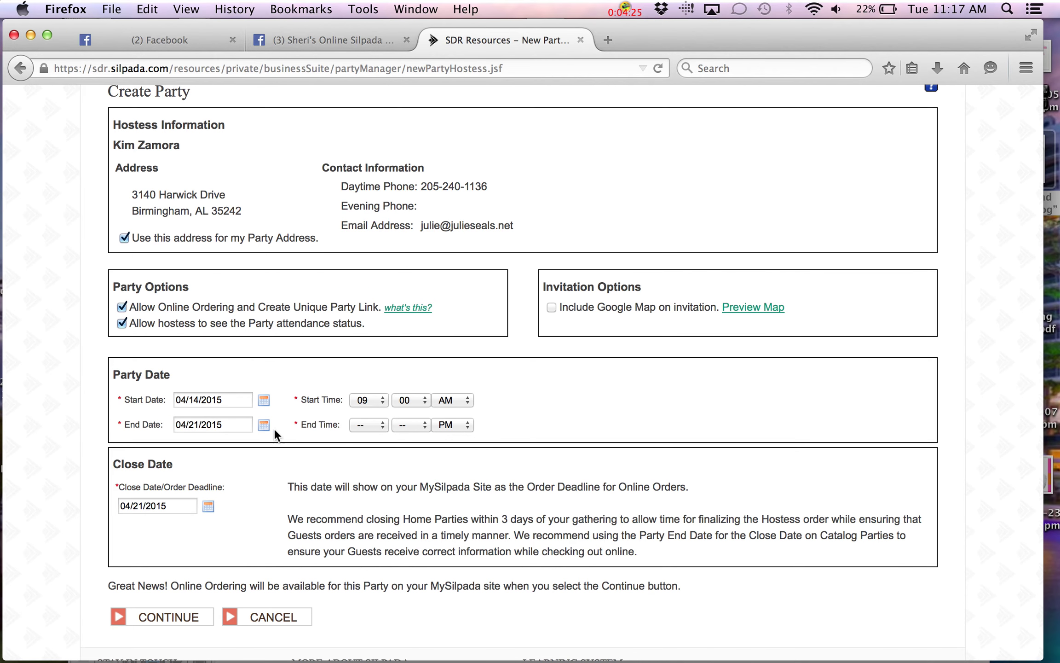
left_click(381, 428)
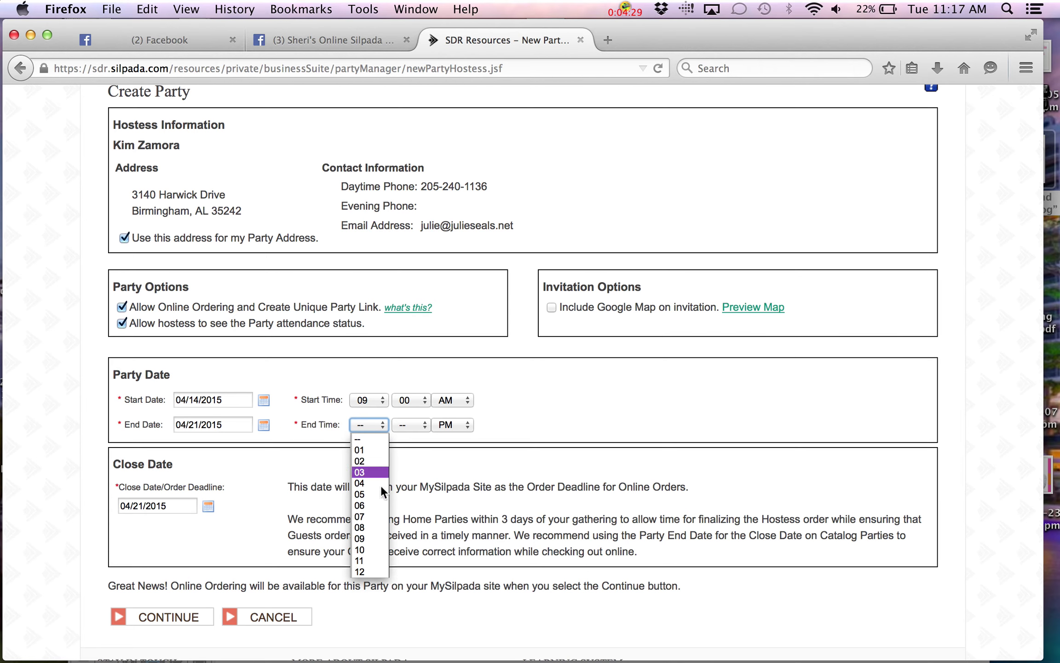
left_click(381, 539)
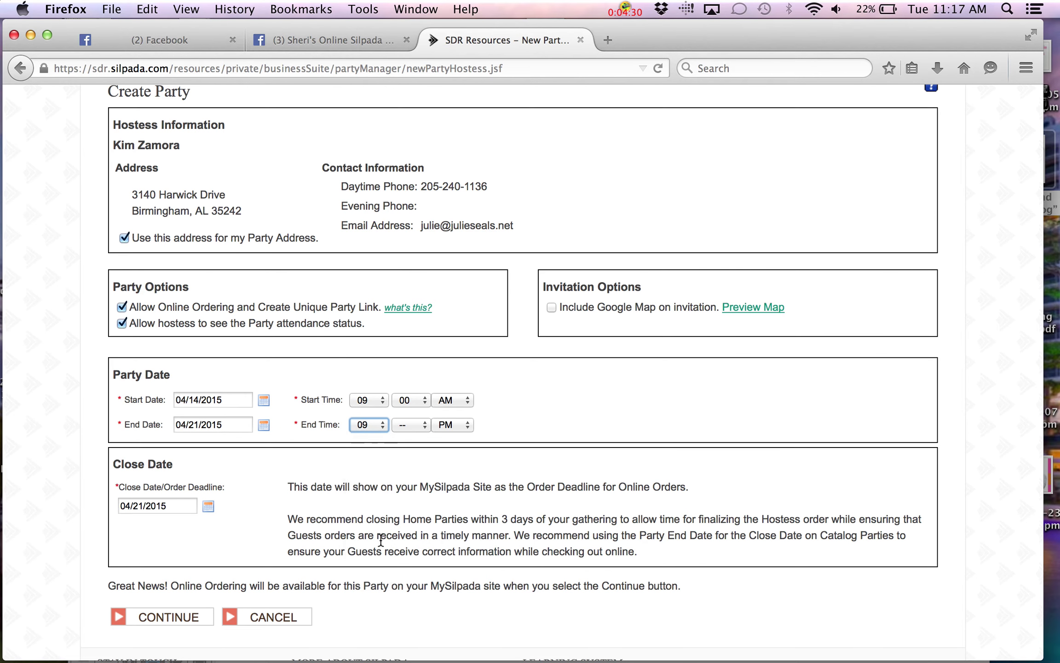
left_click(426, 428)
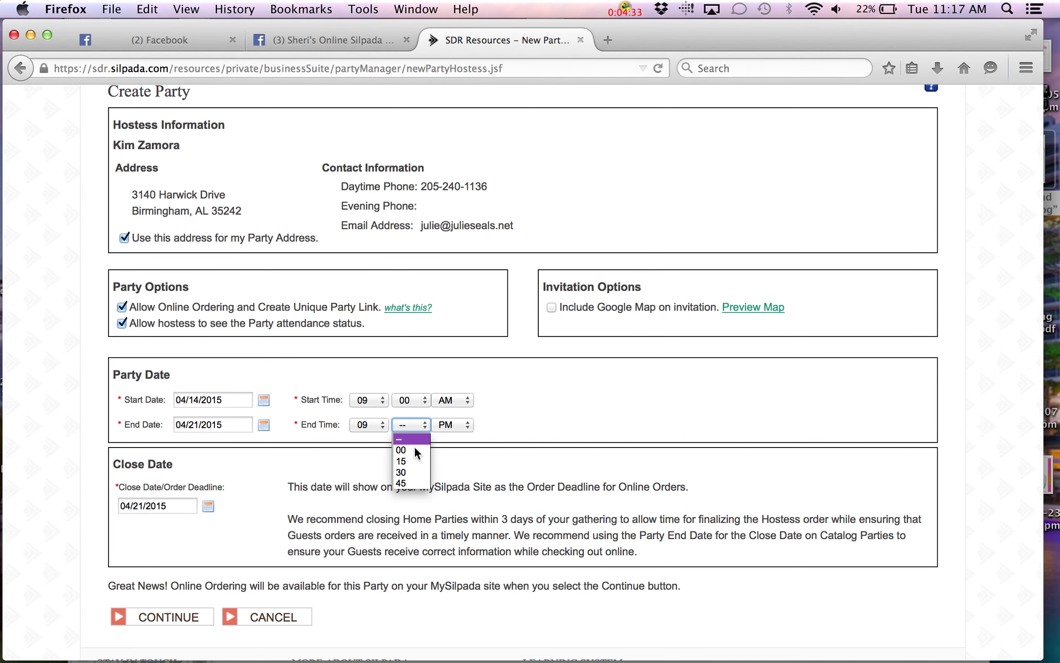
left_click(415, 447)
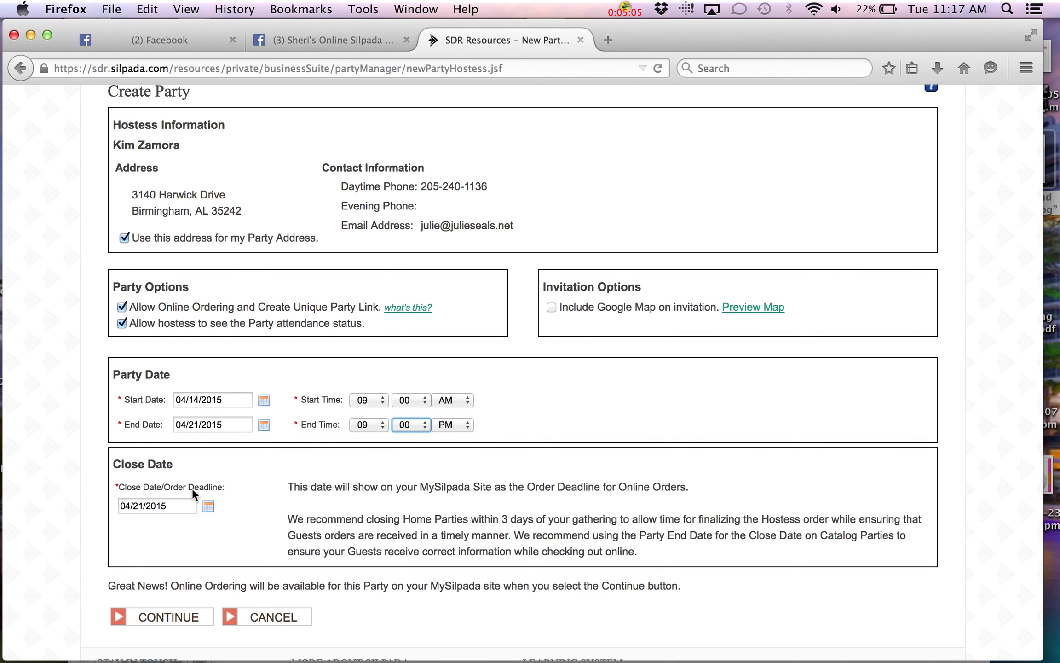
left_click(207, 505)
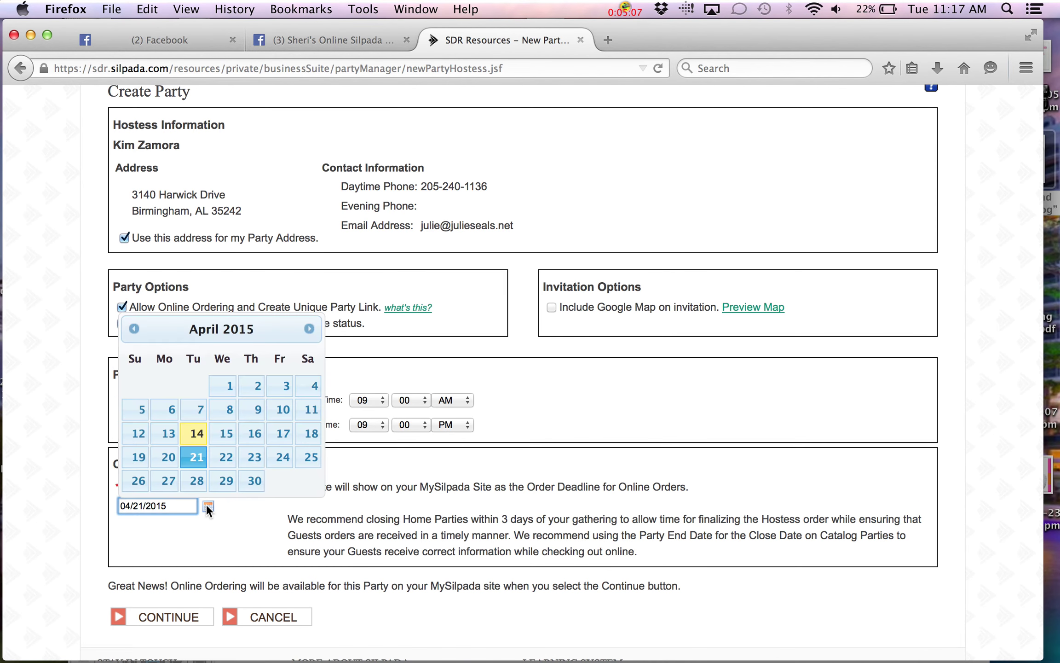
left_click(256, 453)
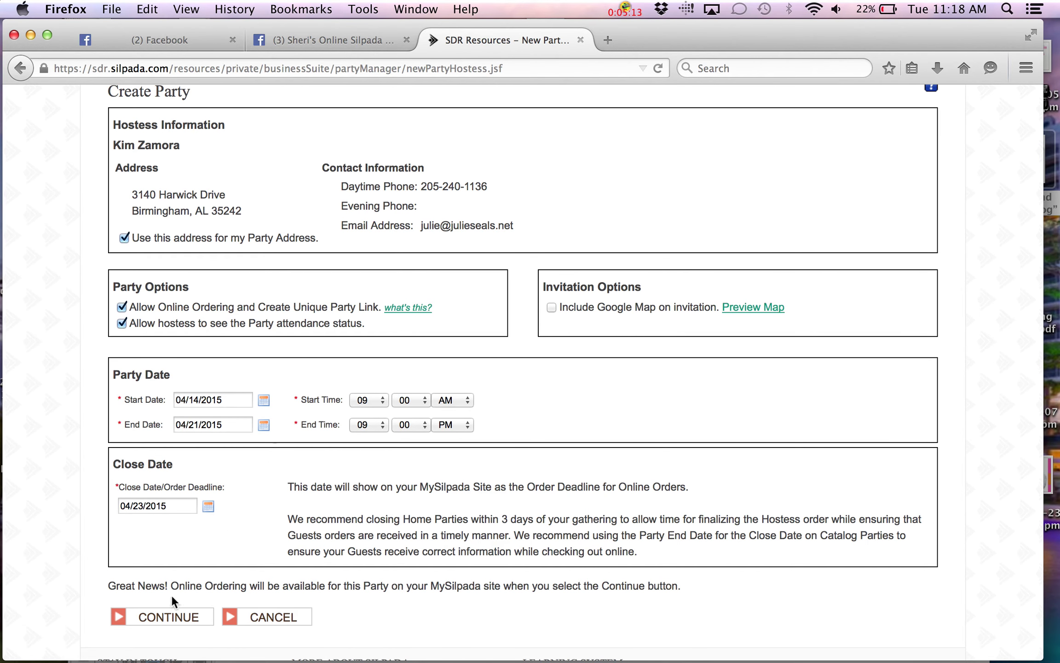
left_click(179, 619)
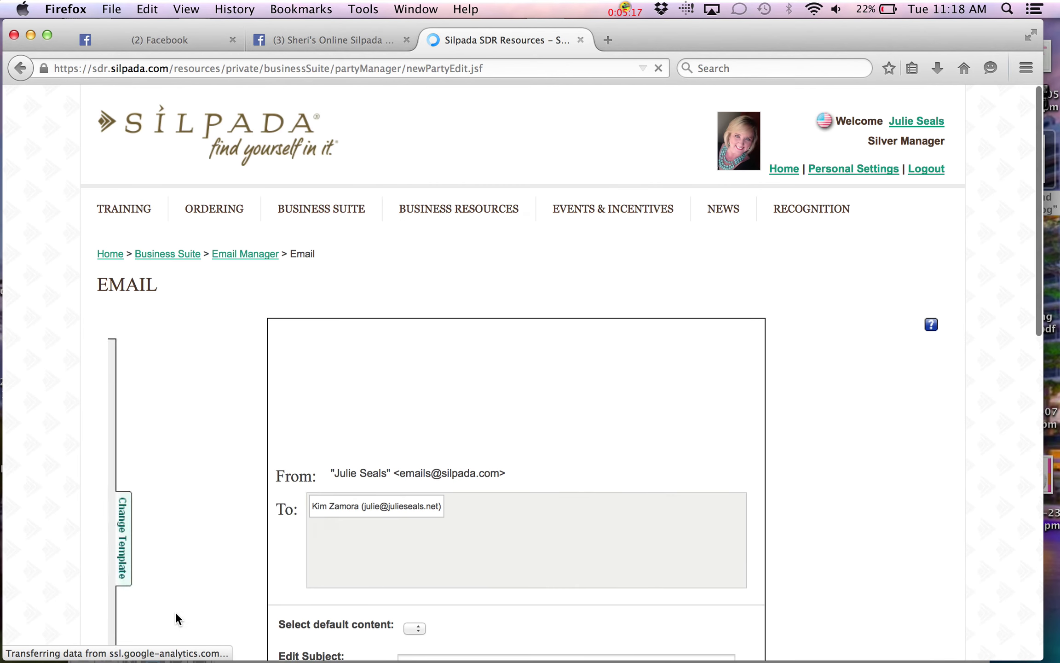
Load the Booking Confirmation Option 1 template into the hostess email and scroll to the editor
mouse_move(177, 479)
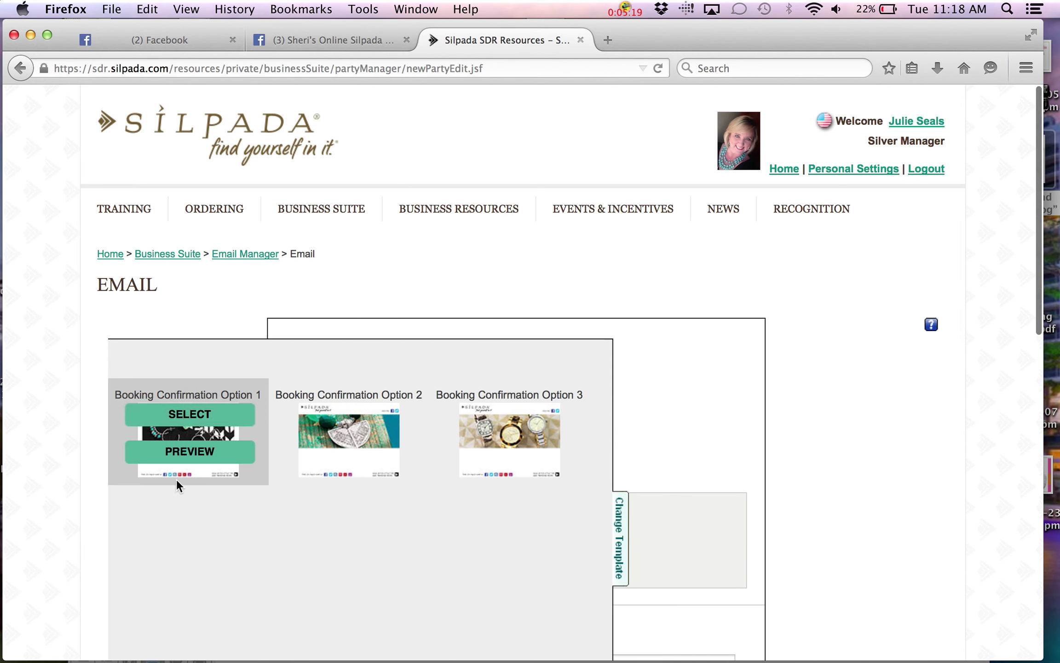
left_click(189, 415)
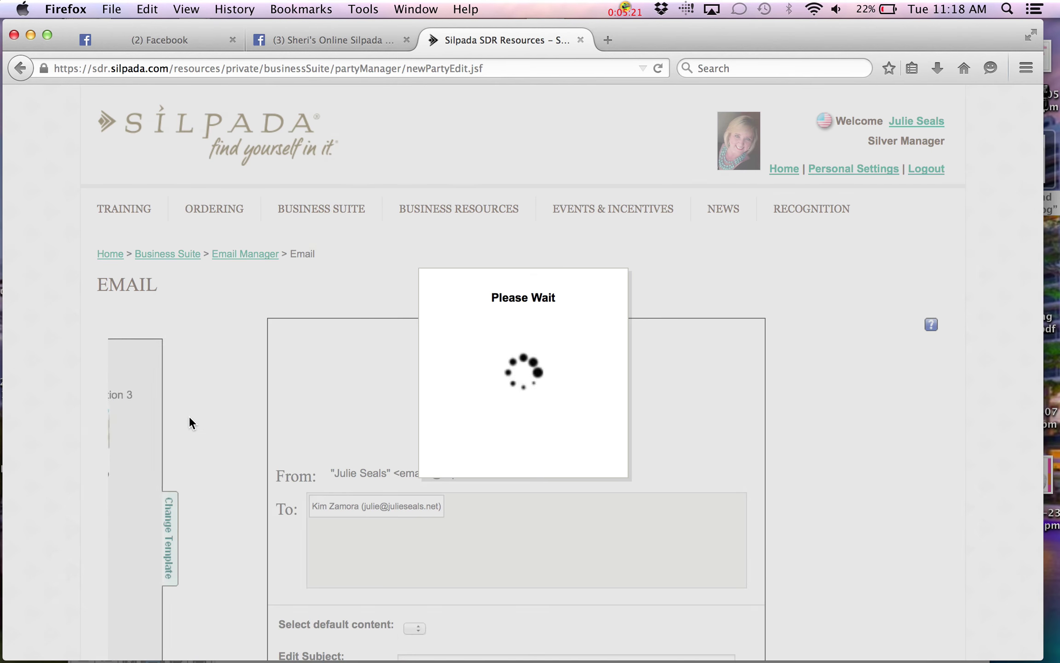
scroll(188, 416, "down", 7)
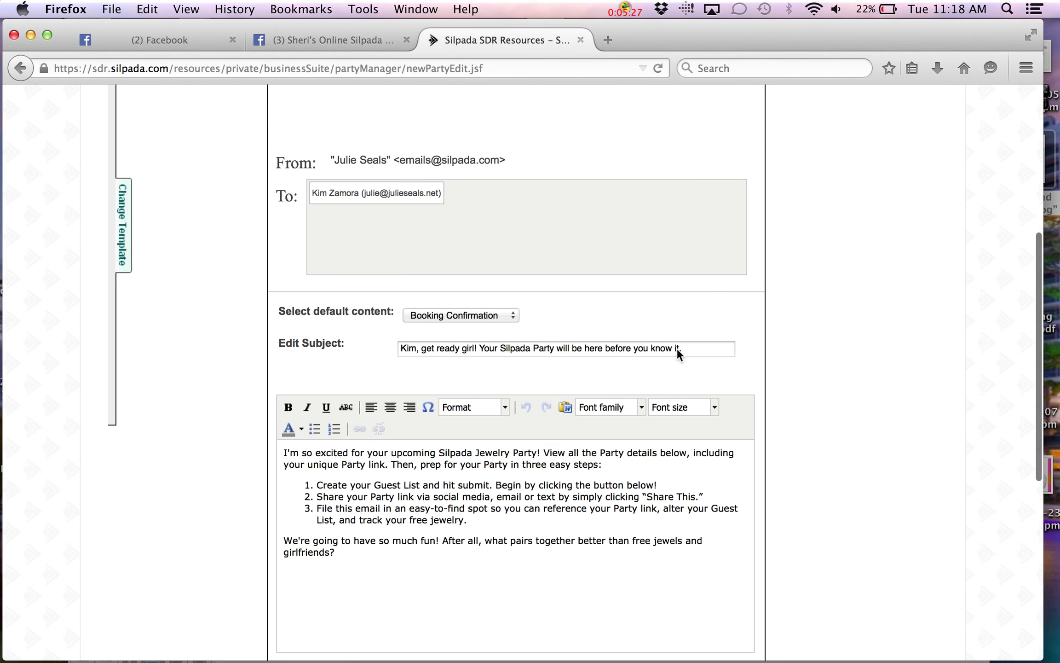
scroll(570, 303, "down", 4)
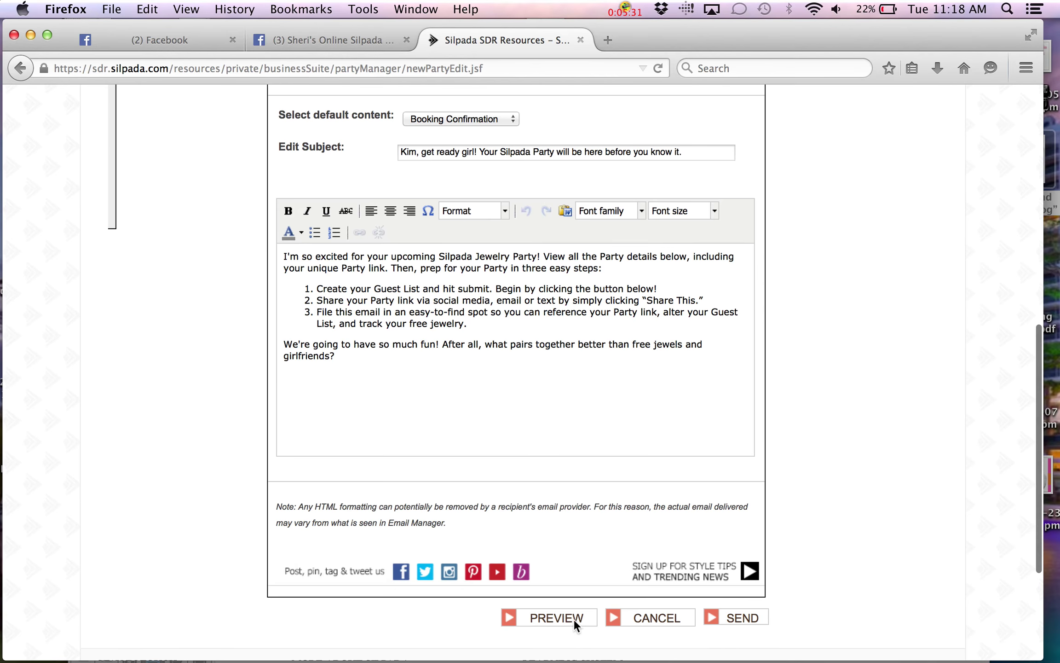
left_click(574, 619)
scroll(574, 619, "down", 2)
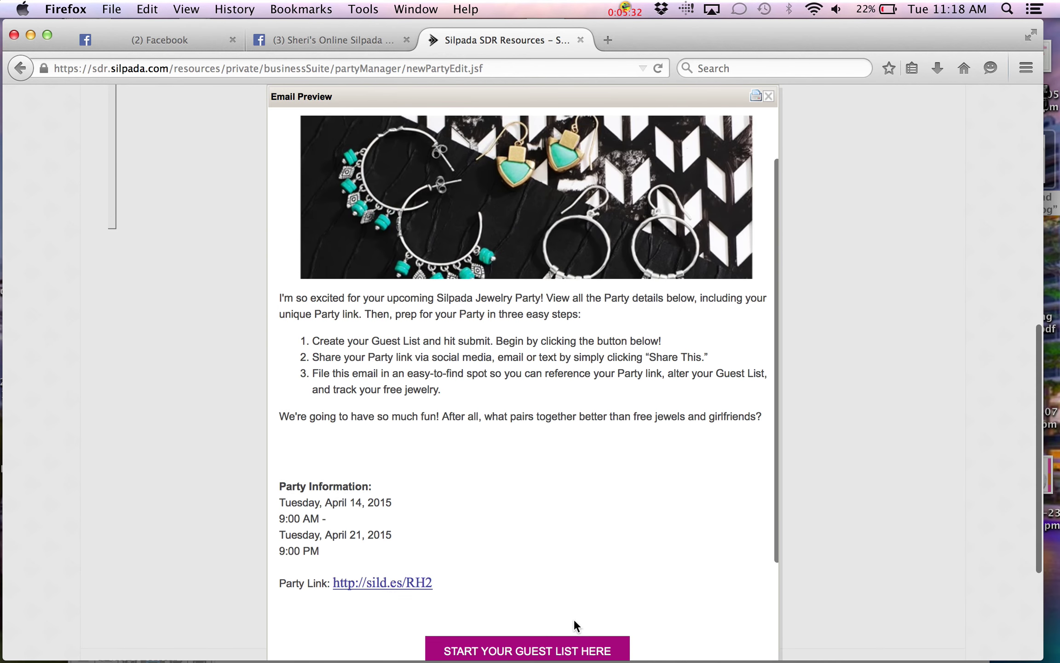
scroll(574, 619, "down", 3)
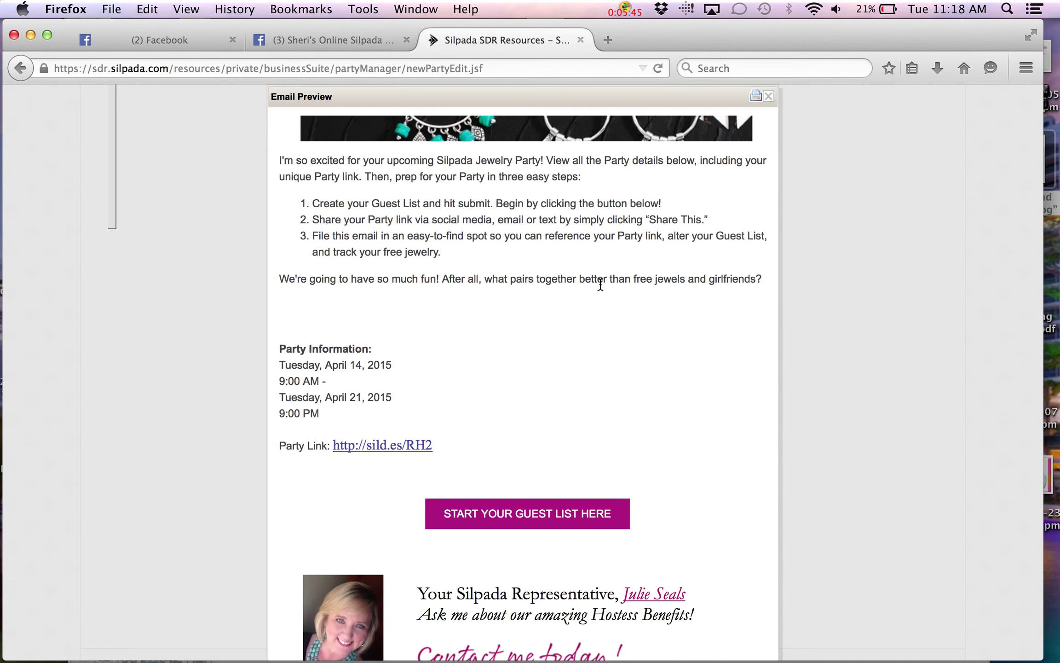
scroll(619, 239, "up", 5)
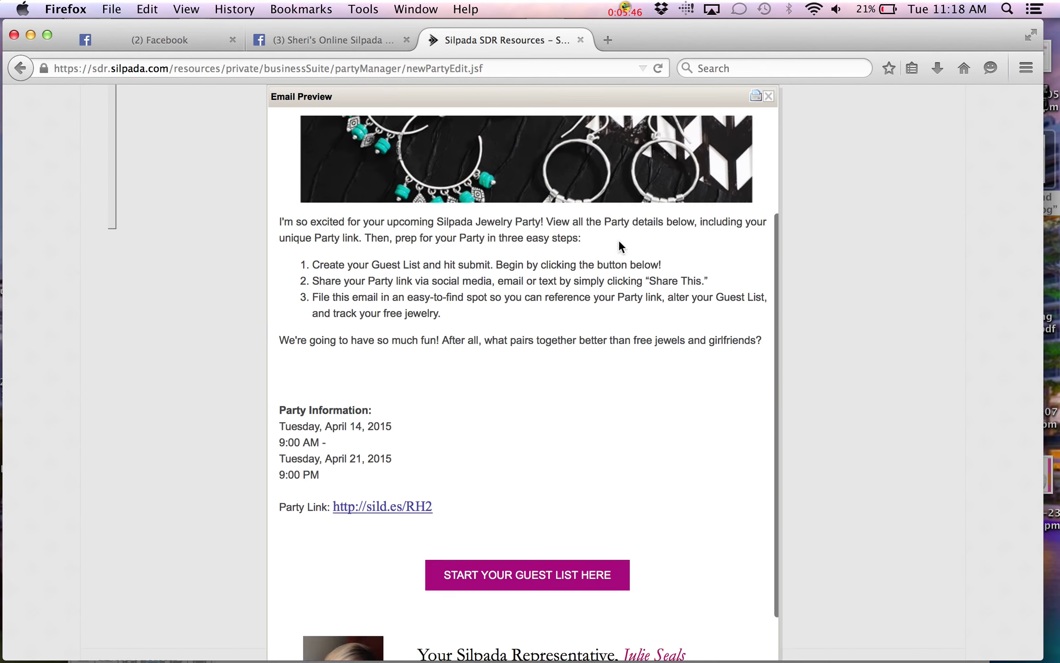
left_click(767, 97)
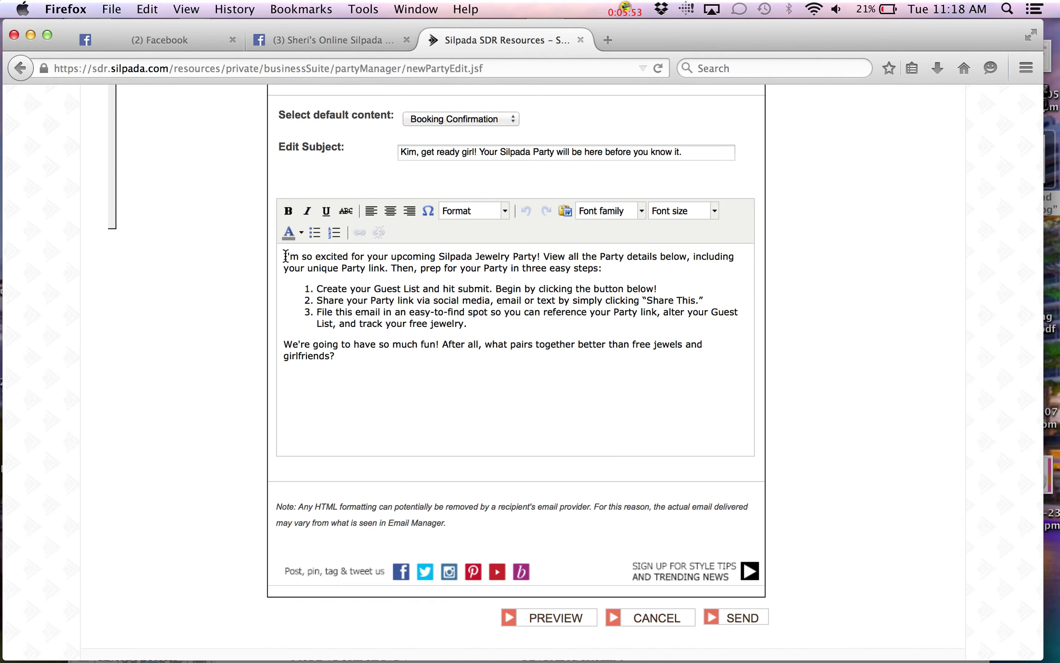
Select and delete all the default message text, then bring up the Word party guide
scroll(286, 255, "up", 5)
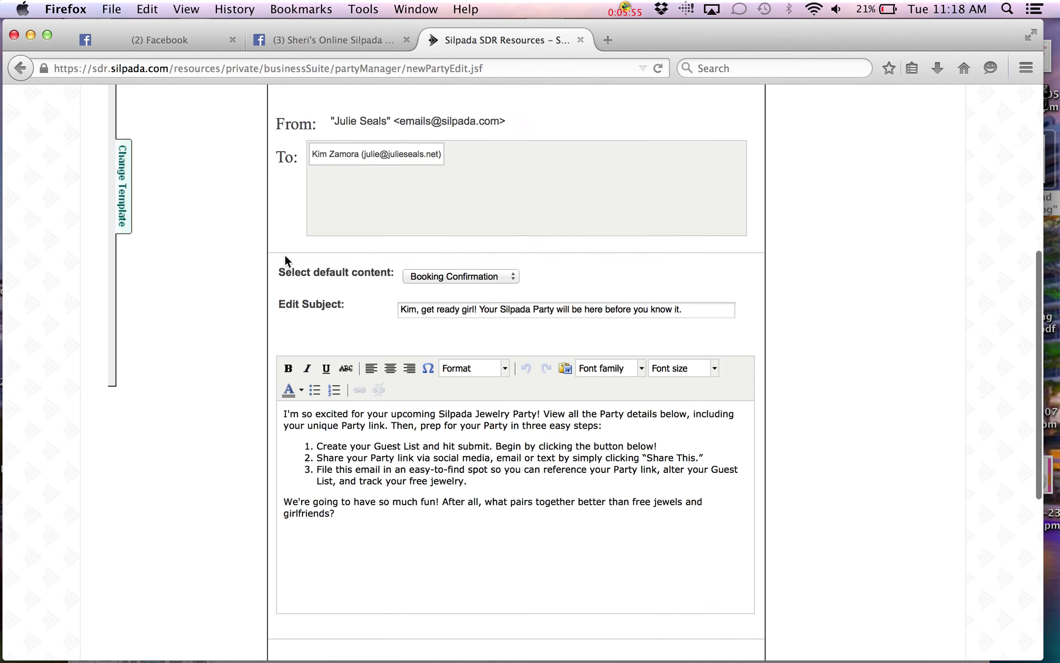
scroll(285, 261, "down", 5)
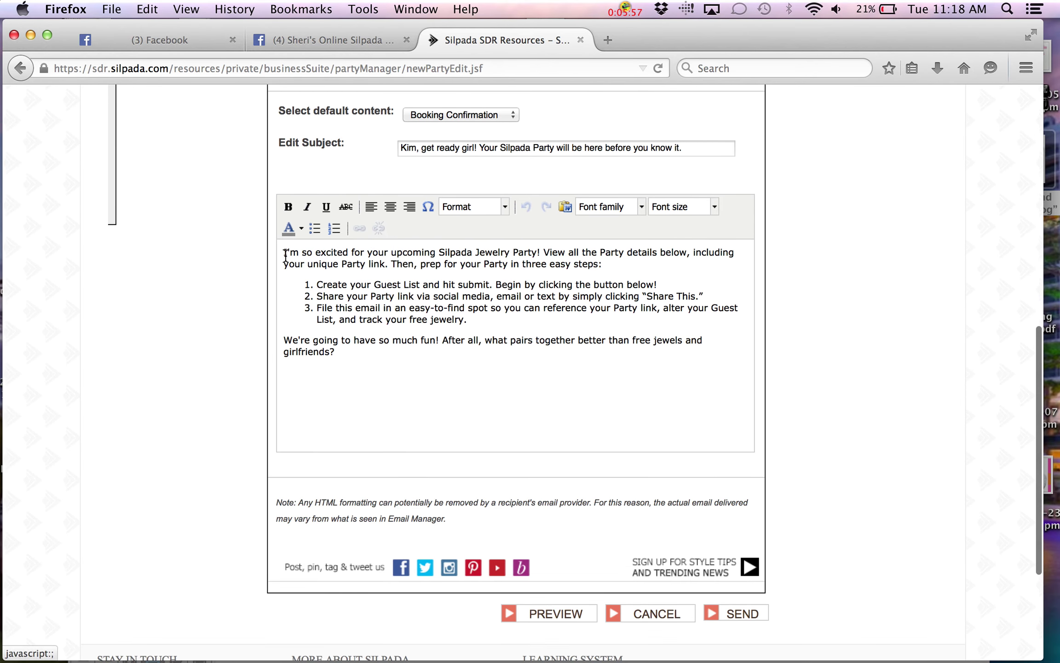
left_click_drag(286, 252, 391, 394)
key("BackSpace")
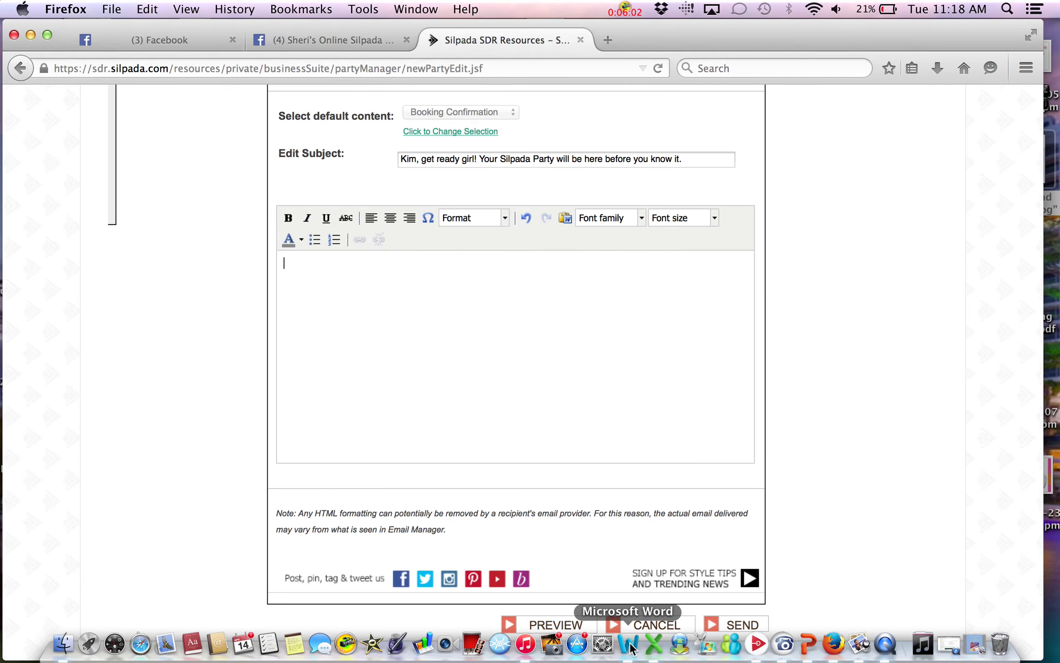
left_click(629, 647)
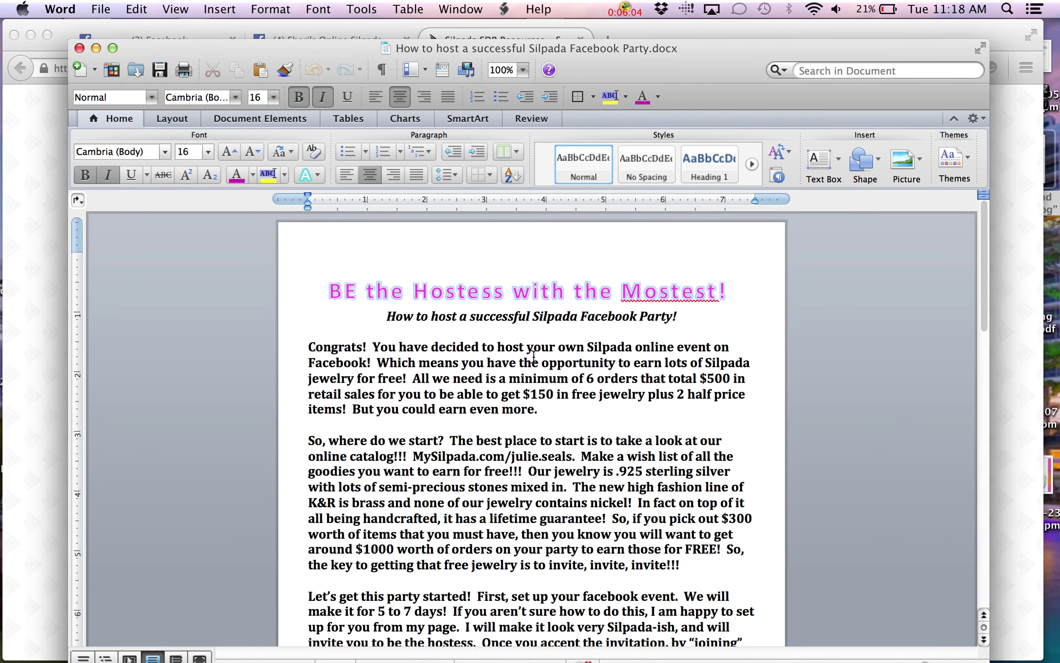
Copy the Word party-guide text from the title to the last paragraph, then return to Firefox
scroll(534, 357, "down", 15)
scroll(534, 357, "up", 20)
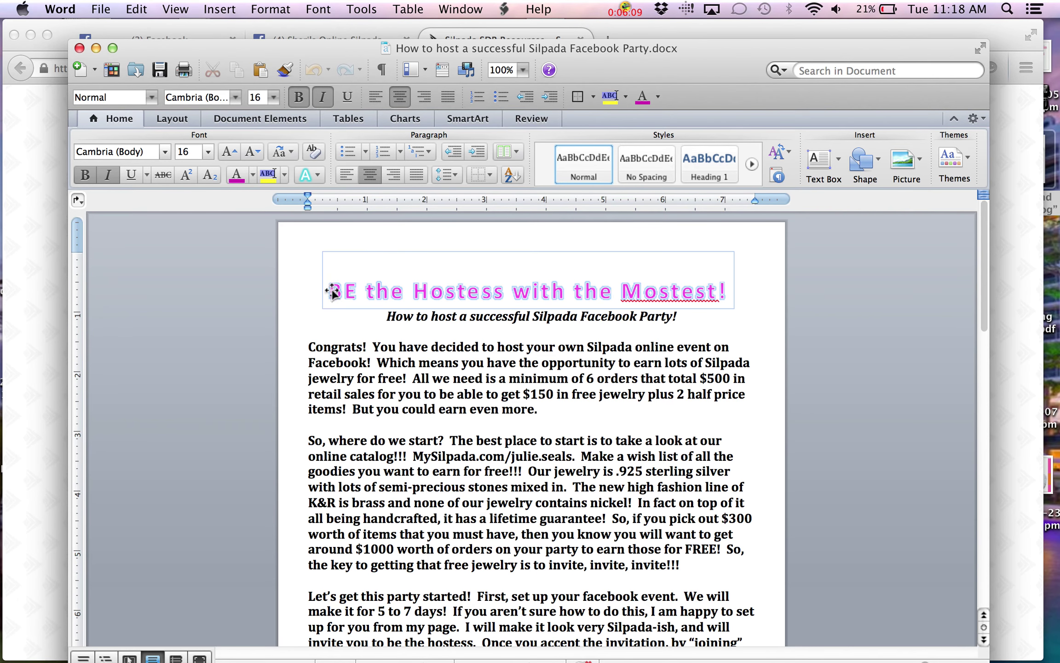
left_click_drag(321, 295, 782, 654)
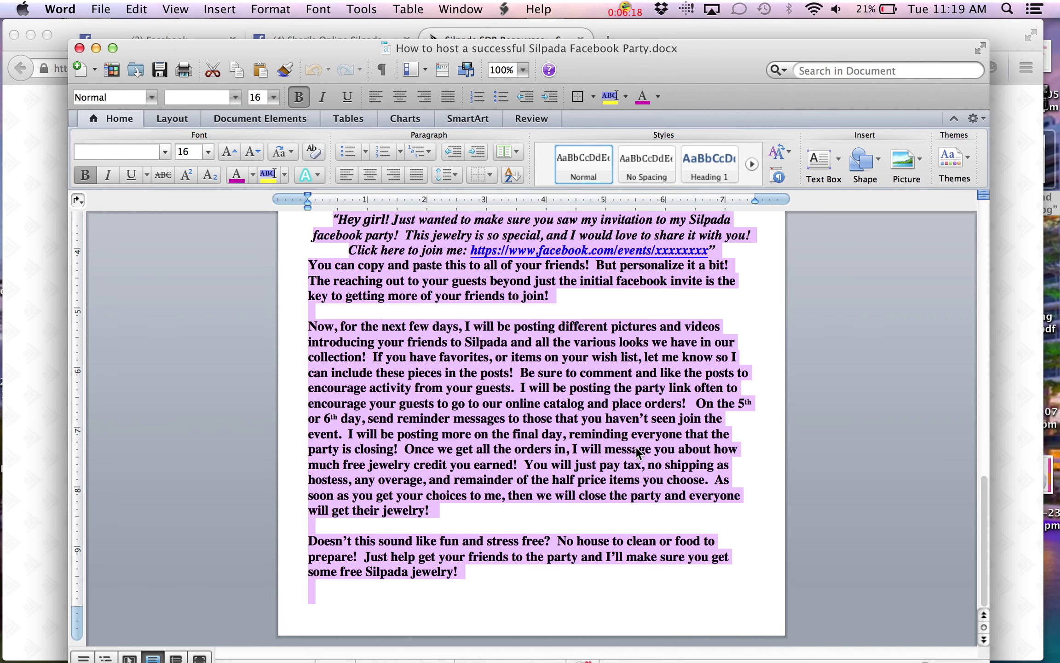
right_click(624, 432)
left_click(645, 449)
left_click(680, 36)
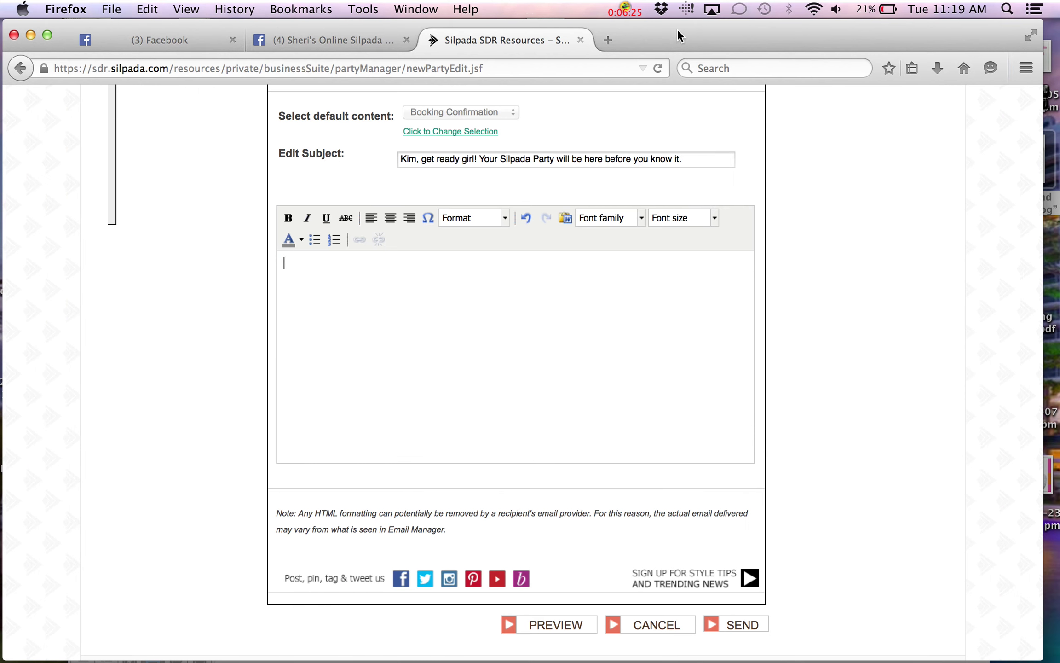
Paste the copied hosting guide into the email body and scroll through it to the end
right_click(295, 267)
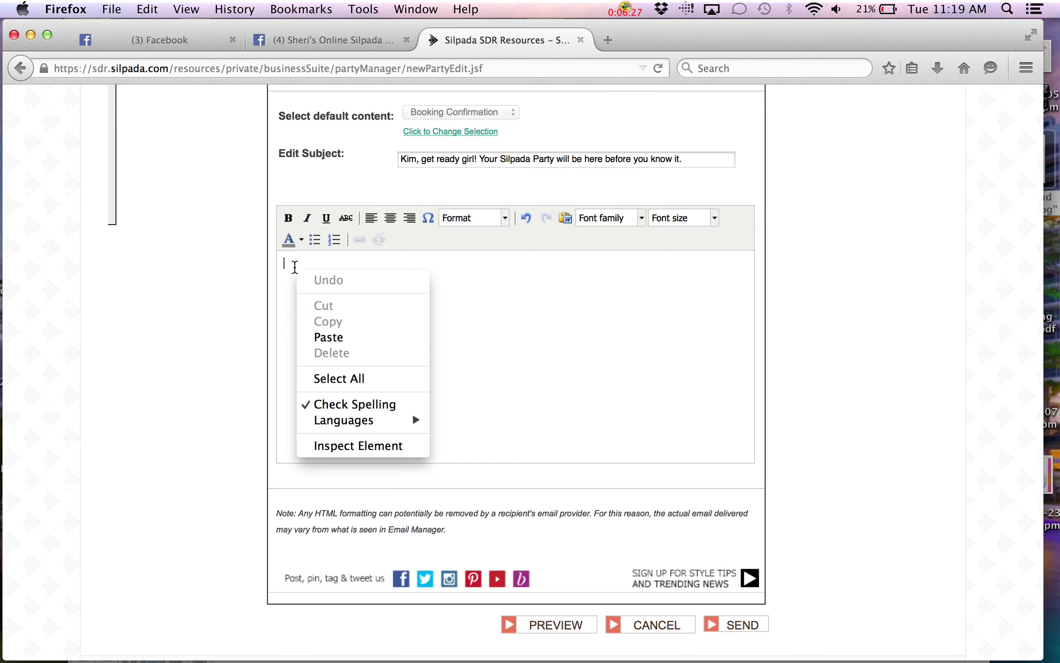
left_click(330, 341)
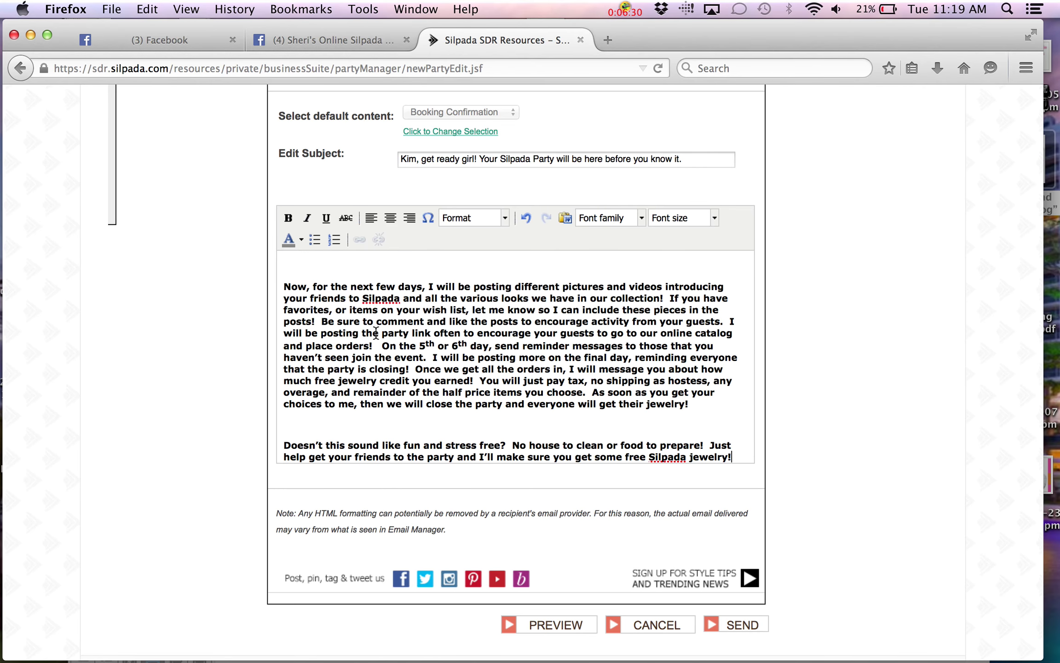
scroll(376, 332, "up", 3)
scroll(376, 332, "up", 10)
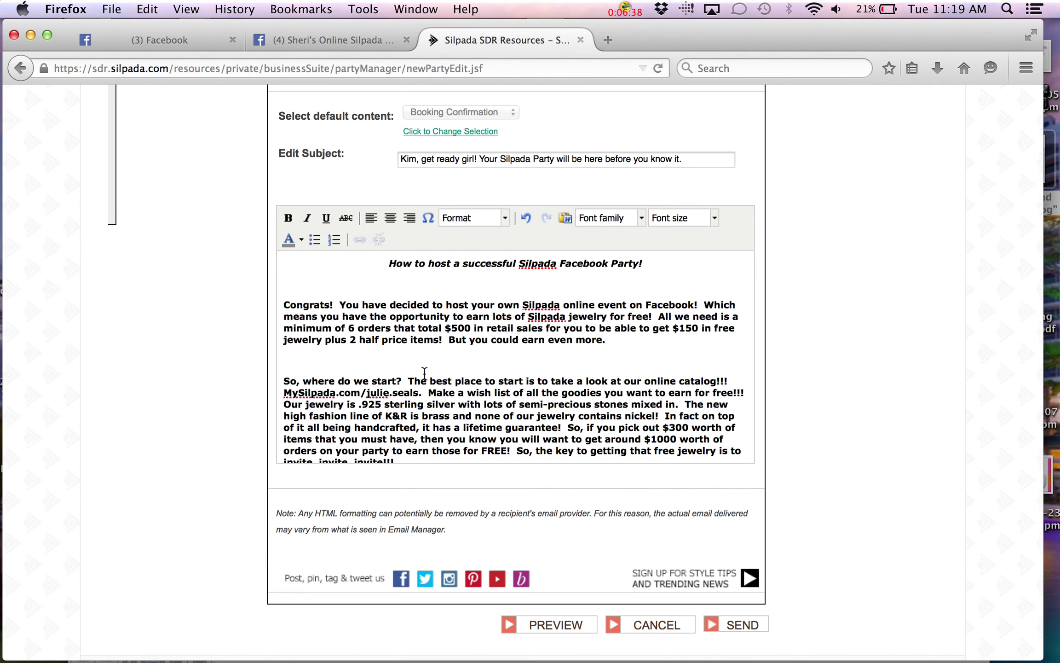
scroll(425, 373, "down", 1)
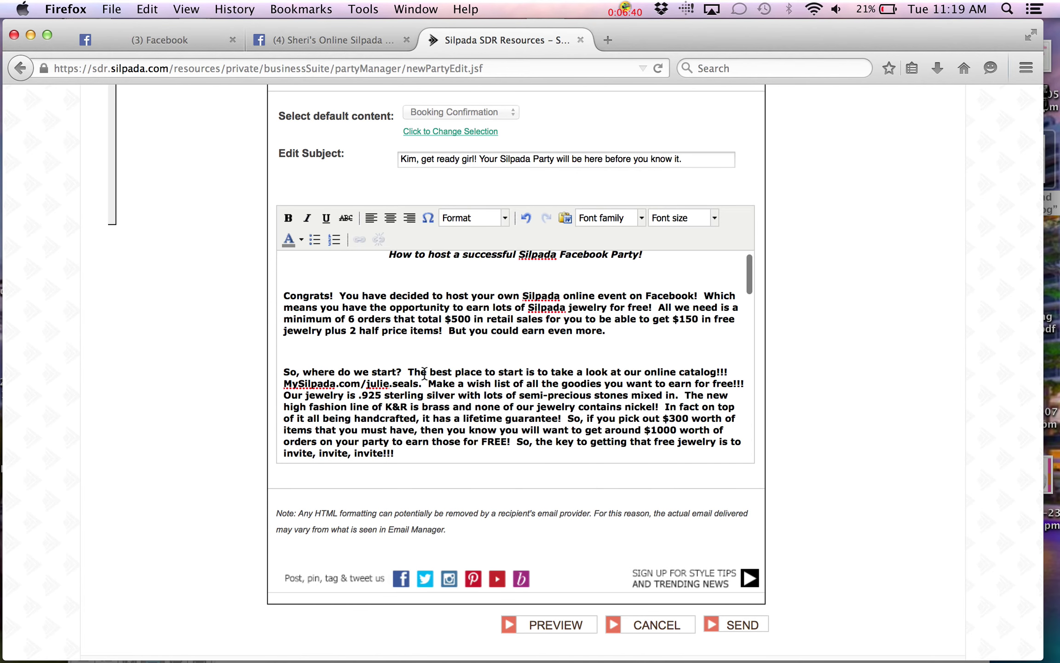
scroll(425, 374, "down", 3)
scroll(424, 373, "down", 6)
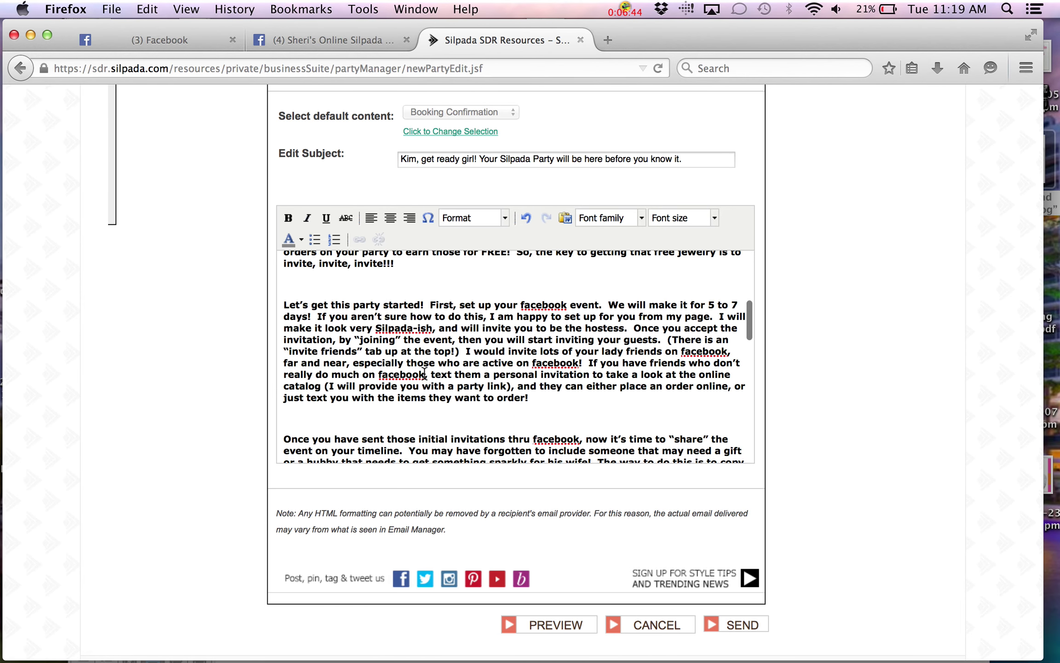
scroll(424, 373, "down", 3)
scroll(424, 373, "up", 2)
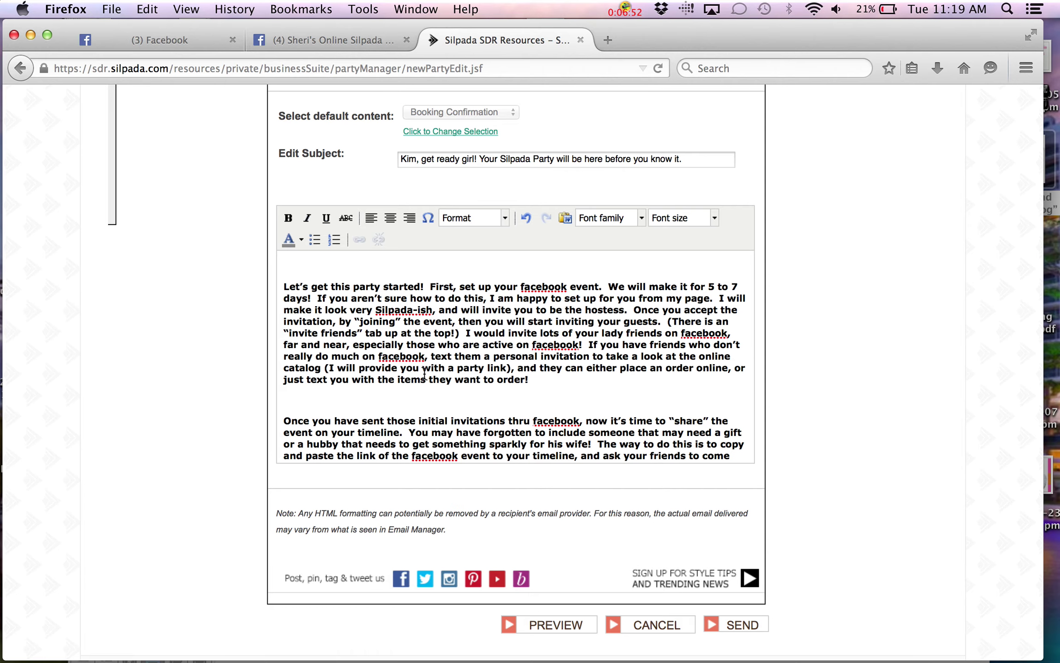
scroll(424, 376, "down", 2)
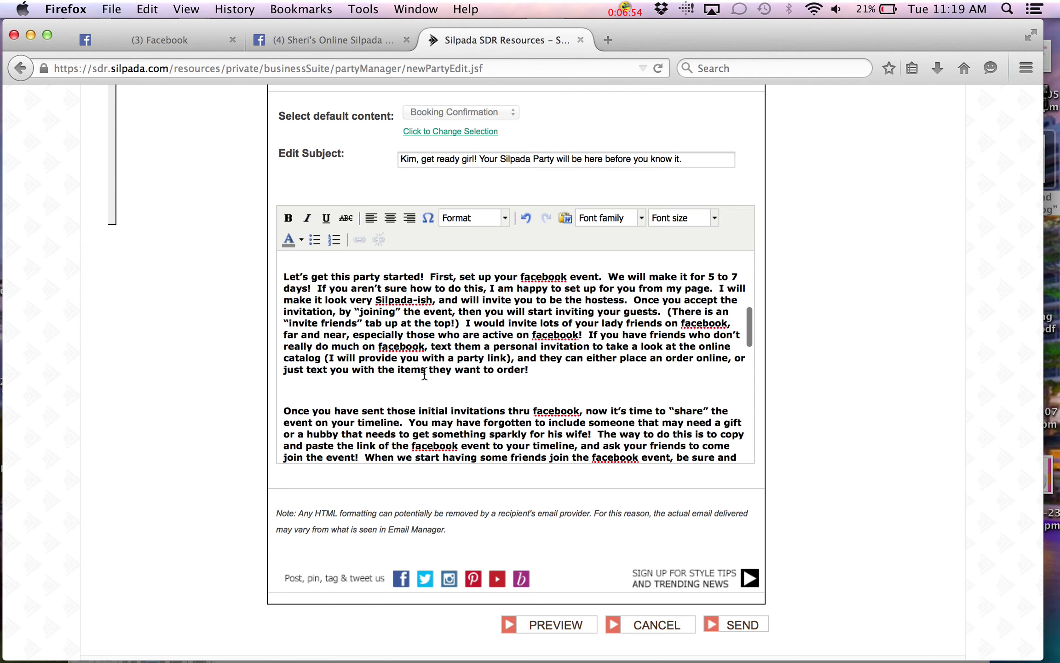
scroll(424, 374, "down", 5)
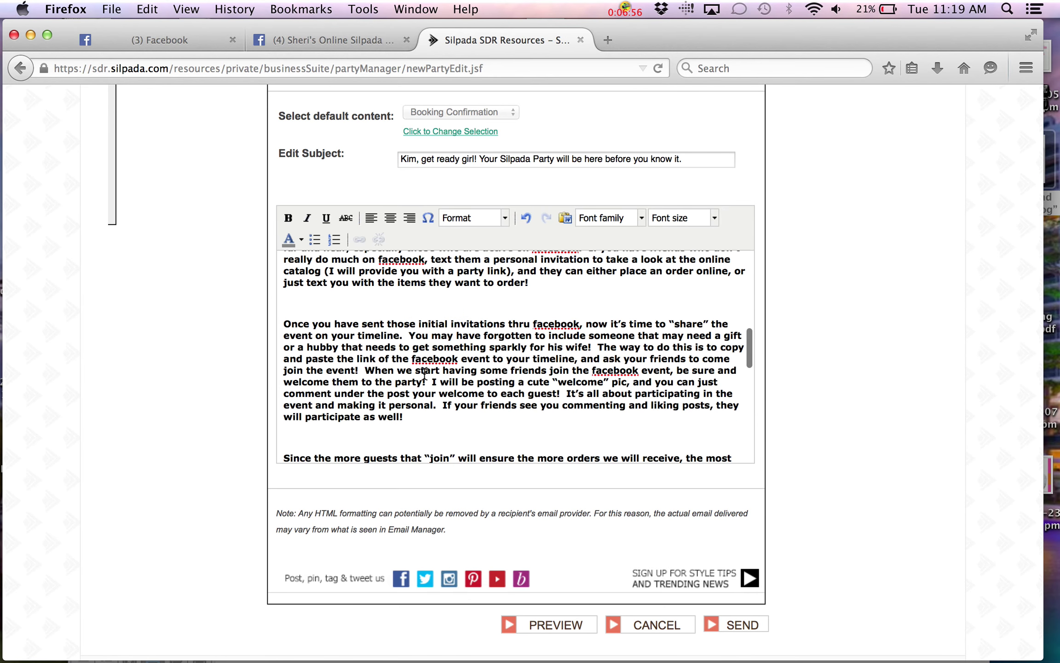
scroll(424, 375, "up", 3)
scroll(424, 374, "down", 4)
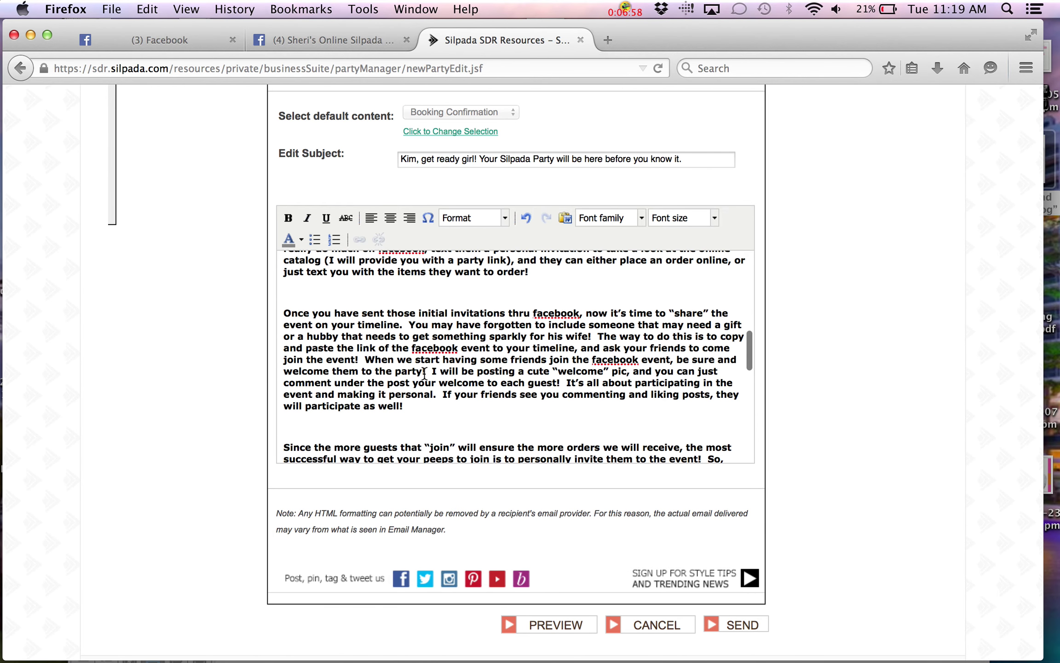
scroll(424, 374, "down", 8)
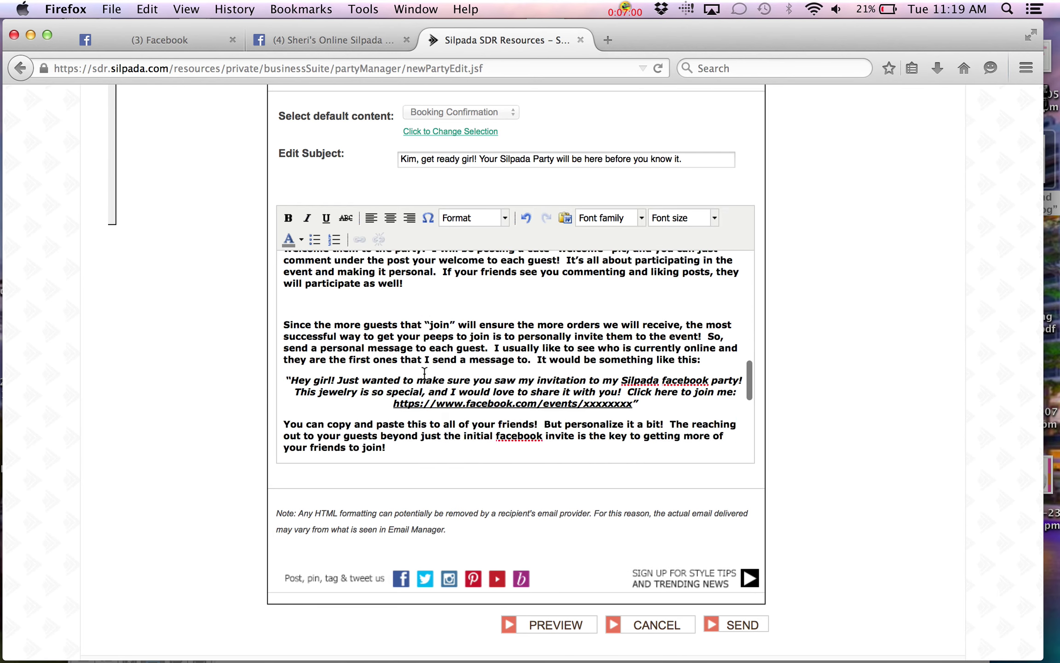
scroll(424, 372, "down", 1)
scroll(424, 374, "down", 3)
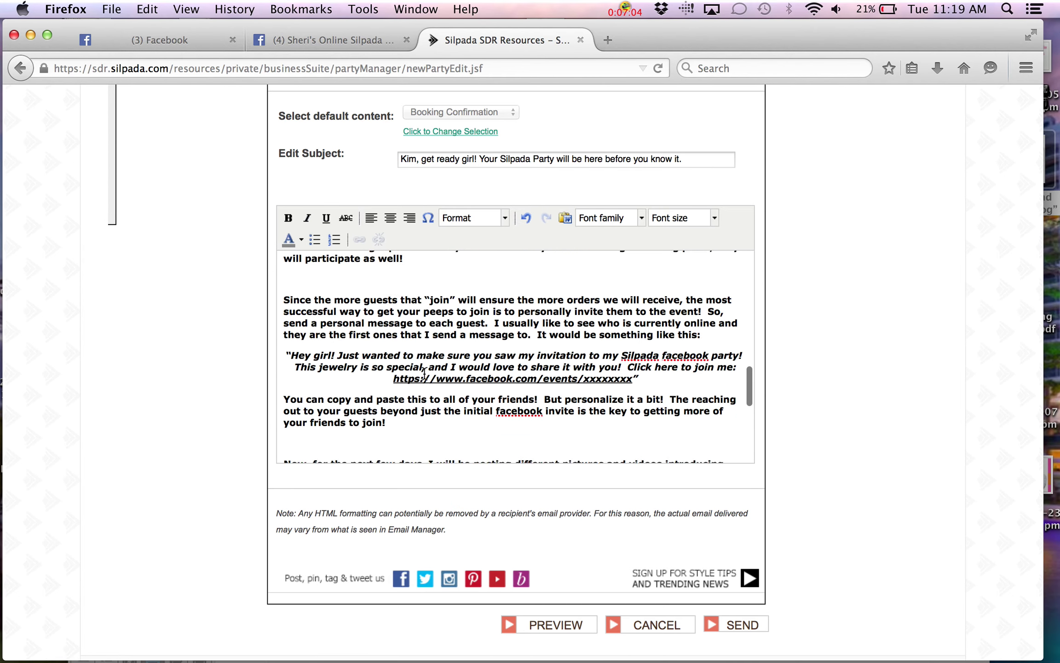
scroll(424, 373, "down", 6)
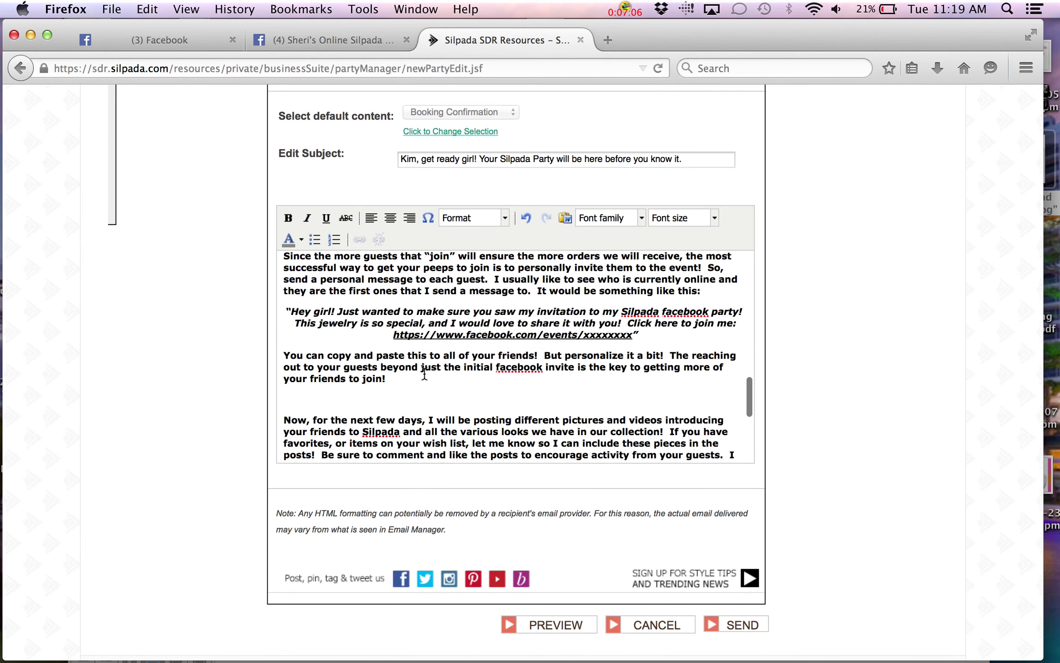
scroll(424, 373, "down", 7)
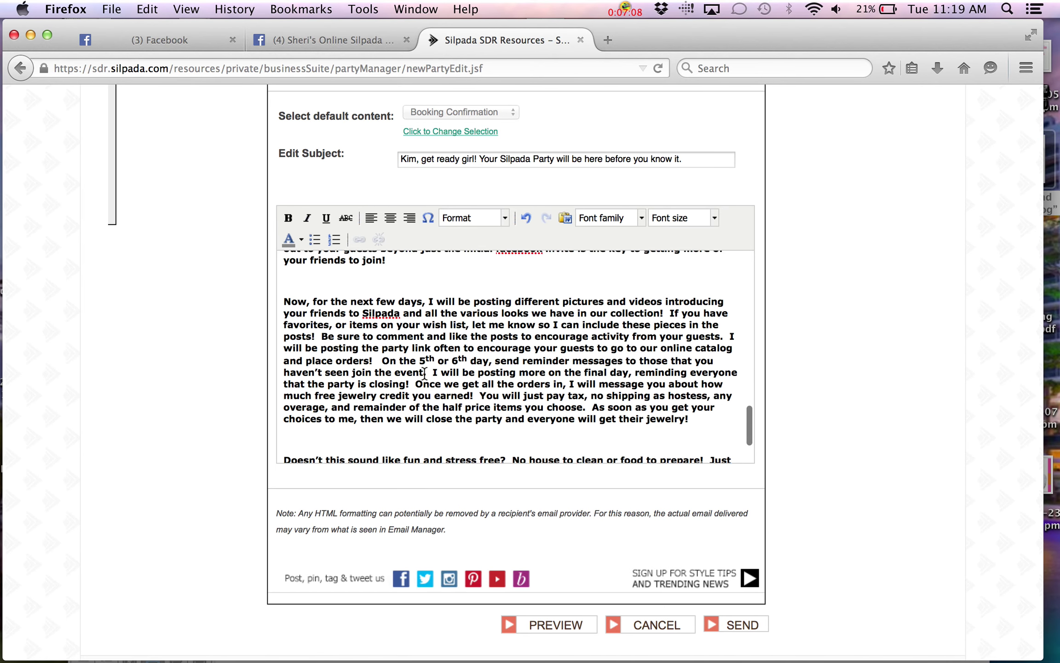
scroll(425, 374, "down", 2)
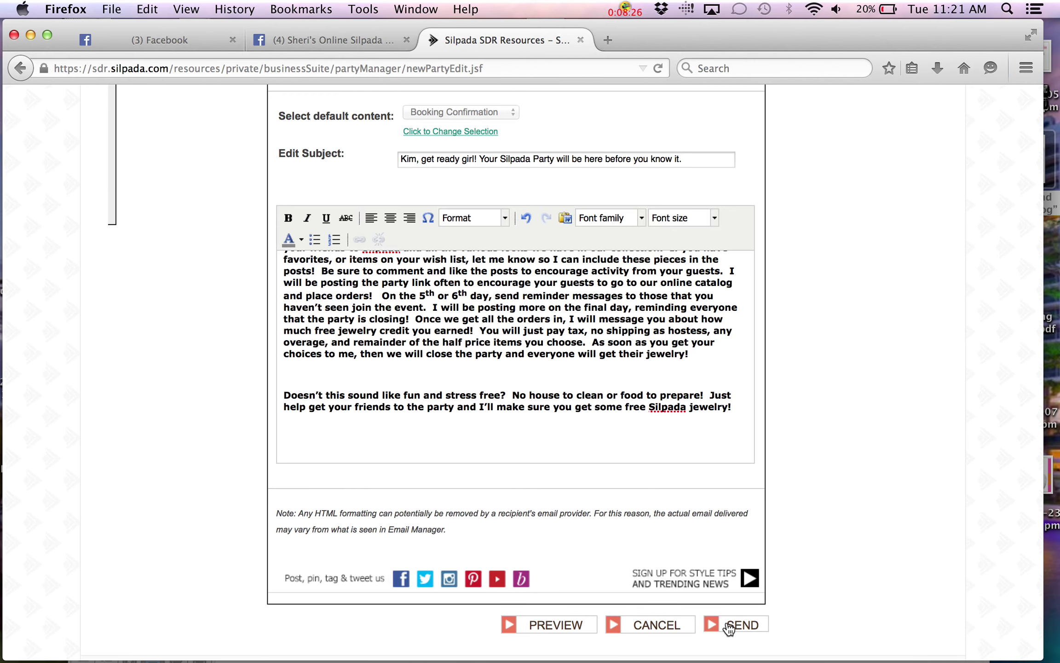
Cancel the unsent email to return to the Party Summary
scroll(647, 479, "up", 3)
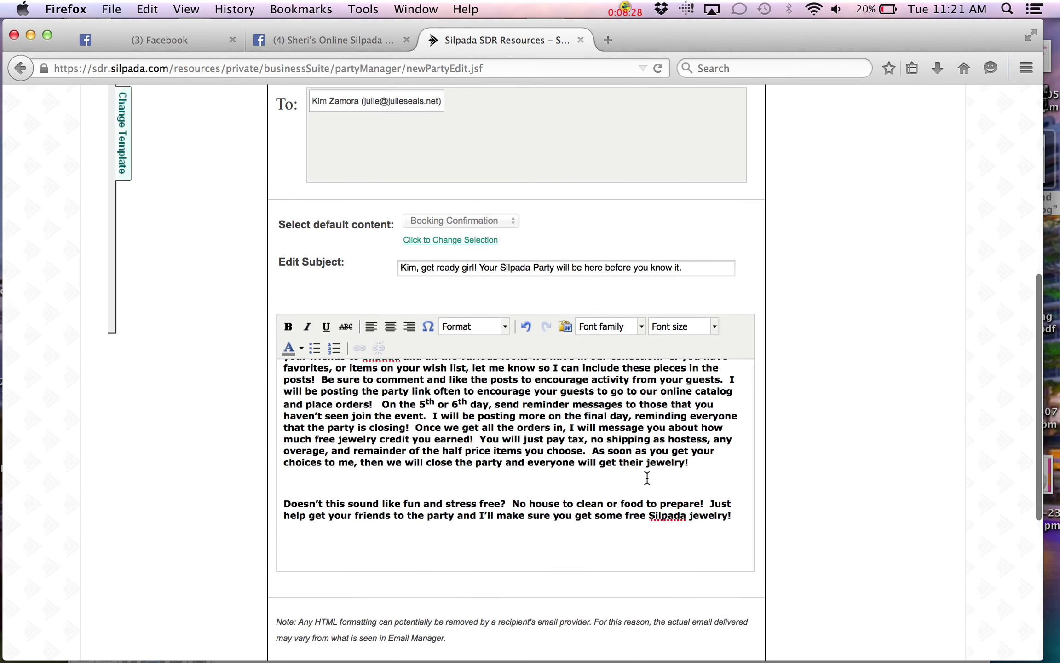
scroll(647, 479, "up", 5)
scroll(644, 414, "down", 10)
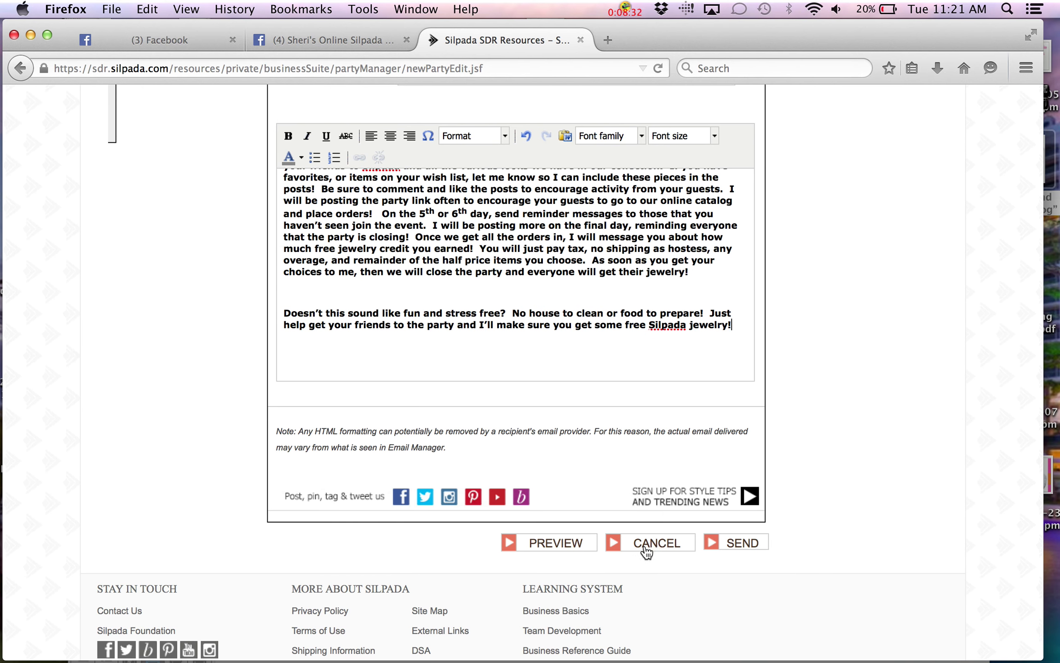
left_click(647, 550)
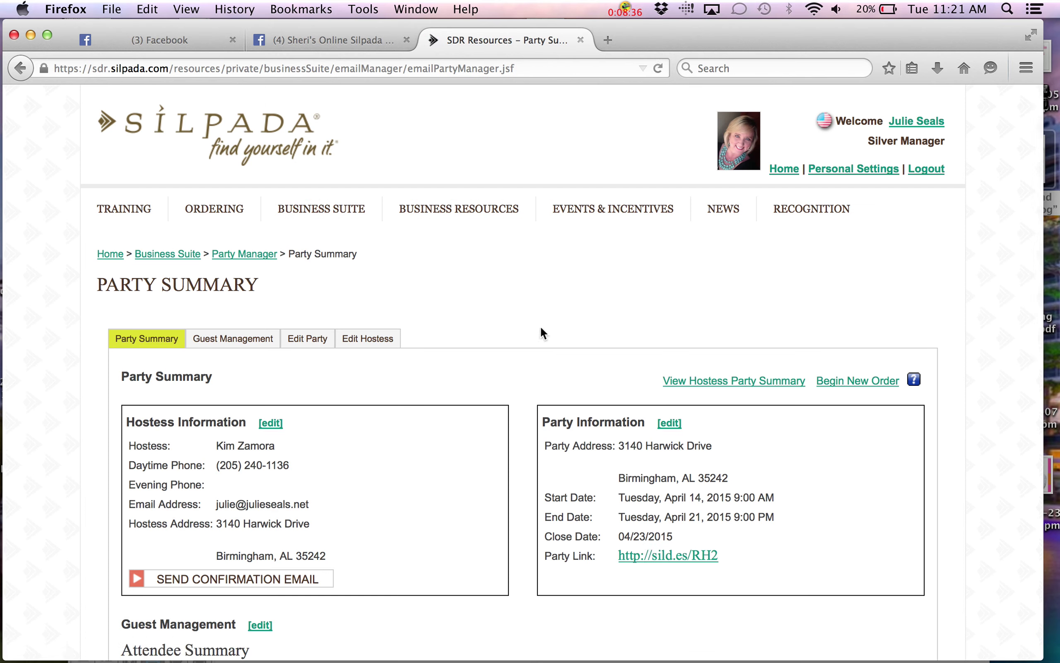
scroll(541, 326, "down", 4)
scroll(541, 326, "up", 4)
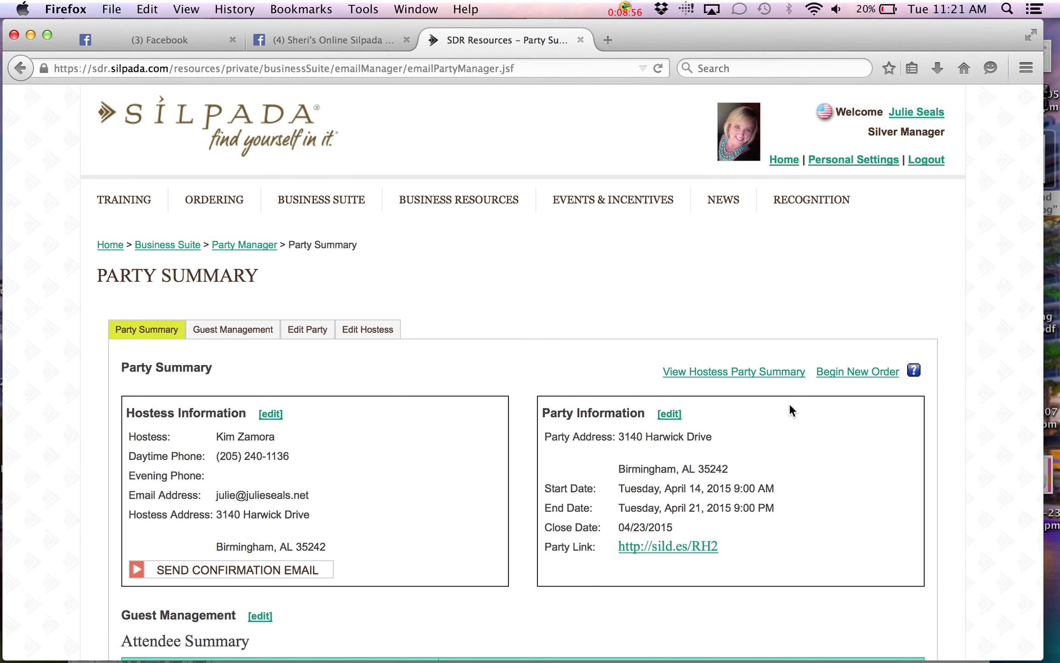
scroll(776, 401, "down", 3)
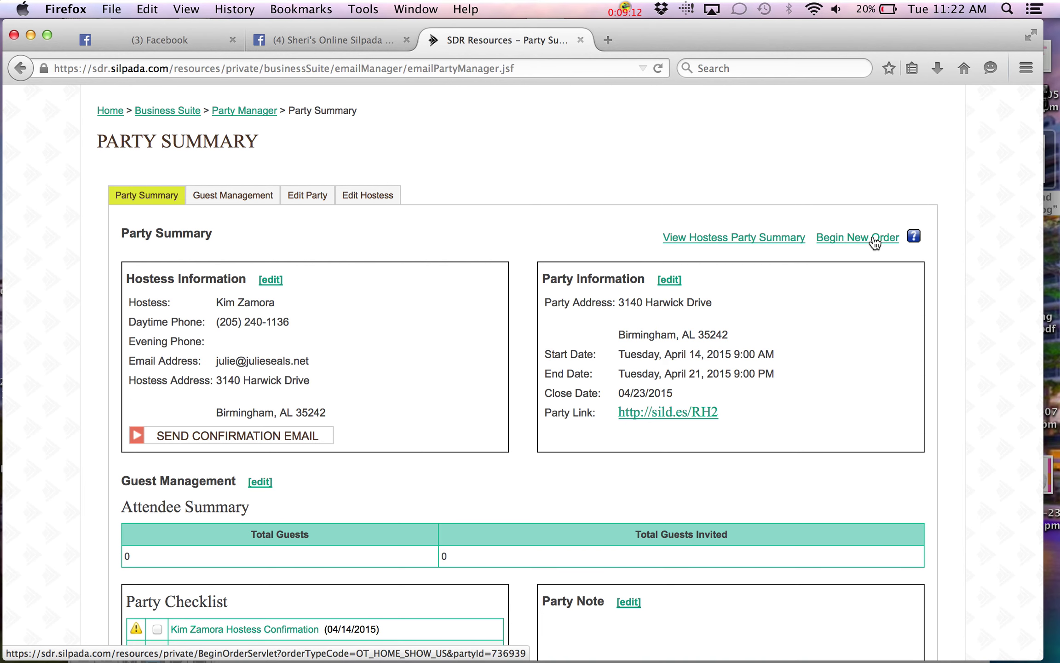
scroll(875, 243, "up", 5)
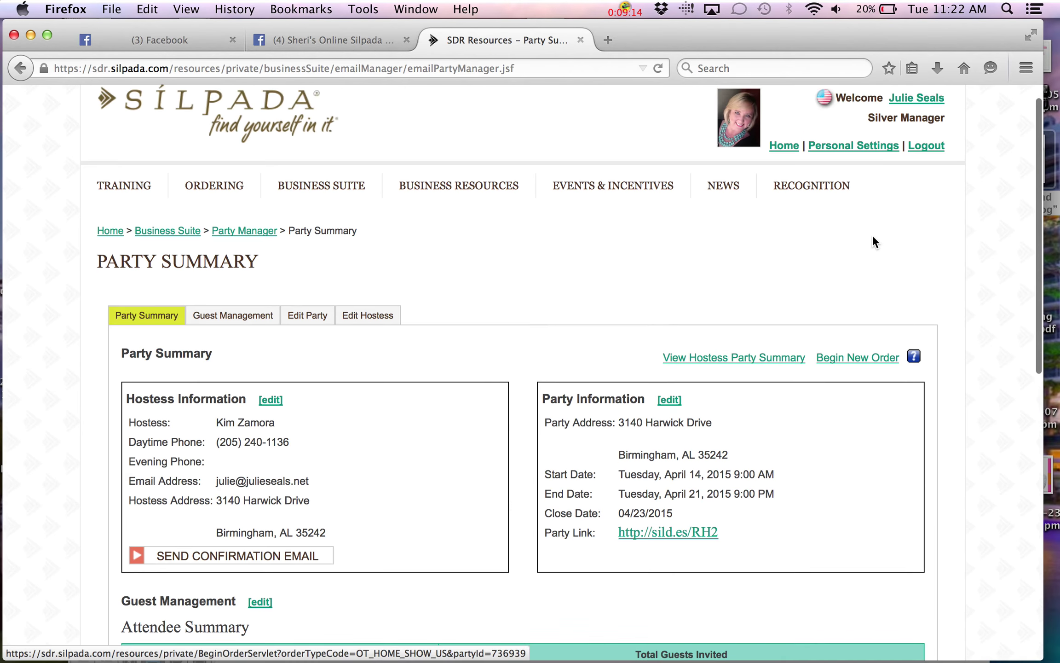
Begin a new hostess order for this party, then save and close it
scroll(872, 234, "down", 4)
left_click(865, 200)
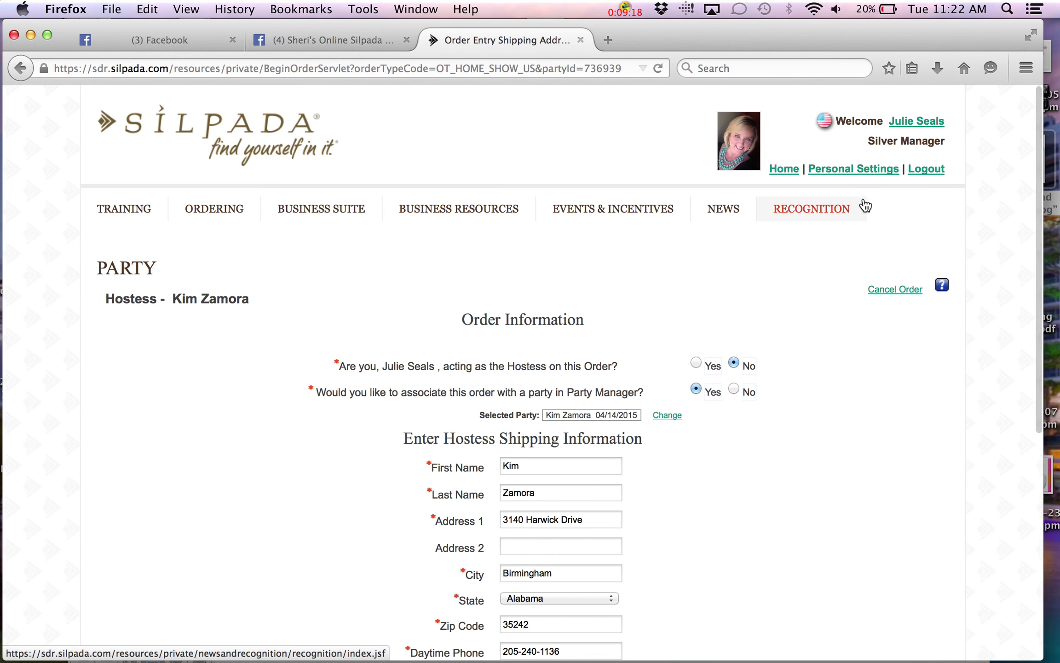
scroll(865, 205, "down", 6)
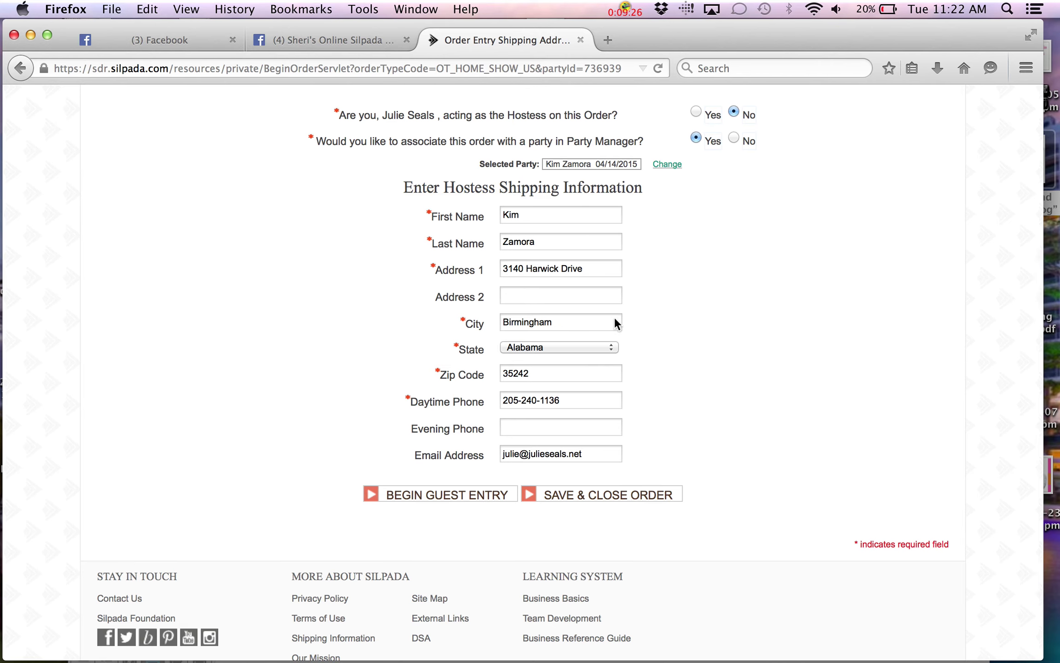
left_click(618, 502)
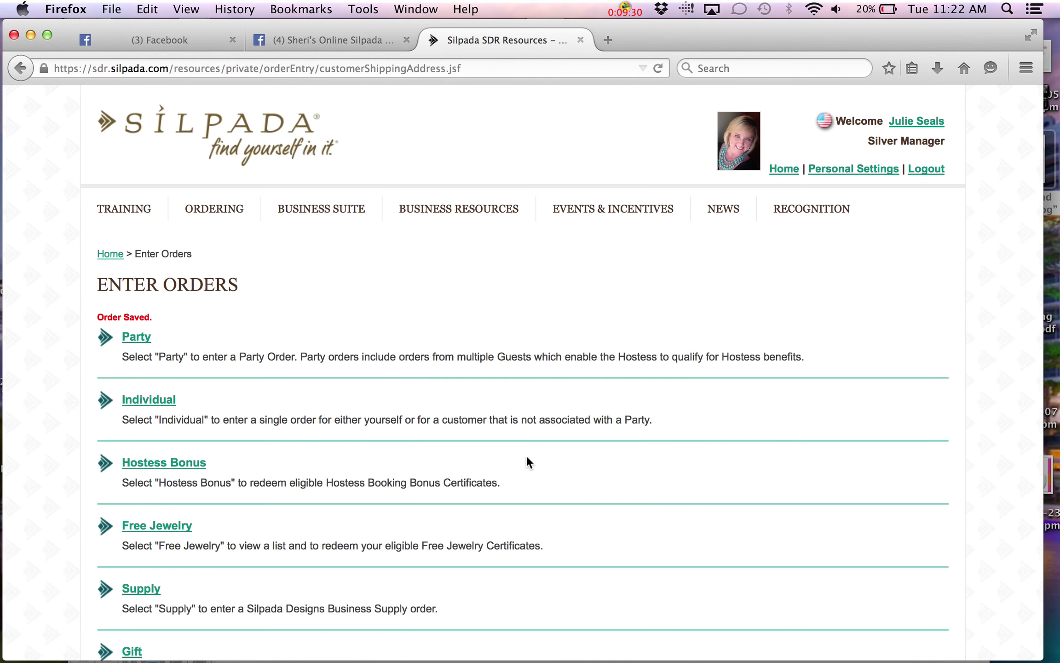
Start another party order and cancel it, confirming the deletion with OK
scroll(527, 457, "down", 5)
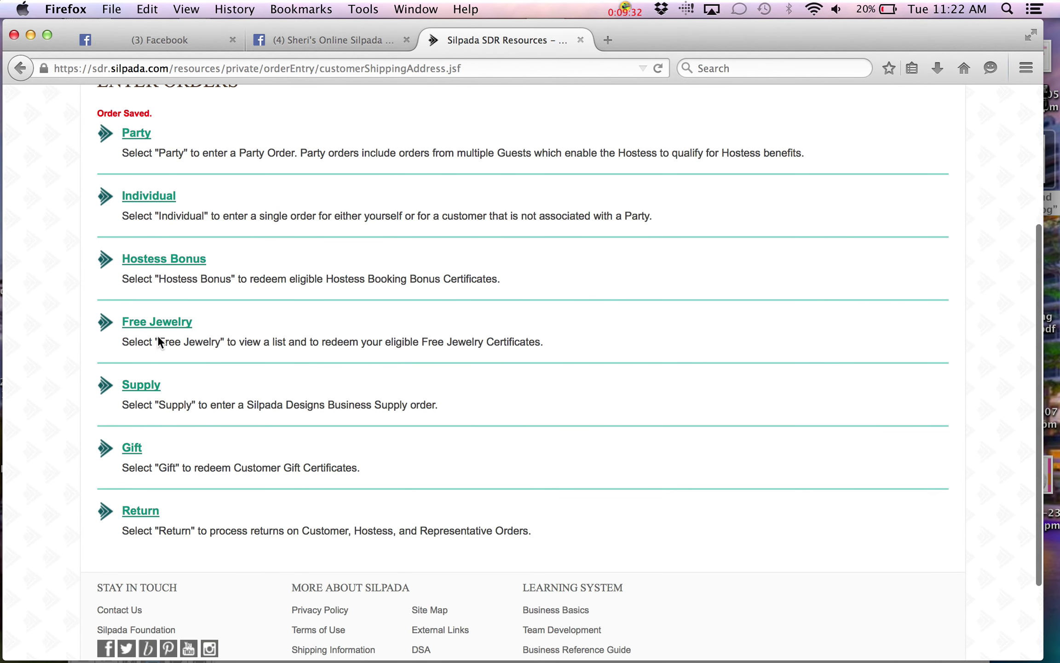
left_click(135, 134)
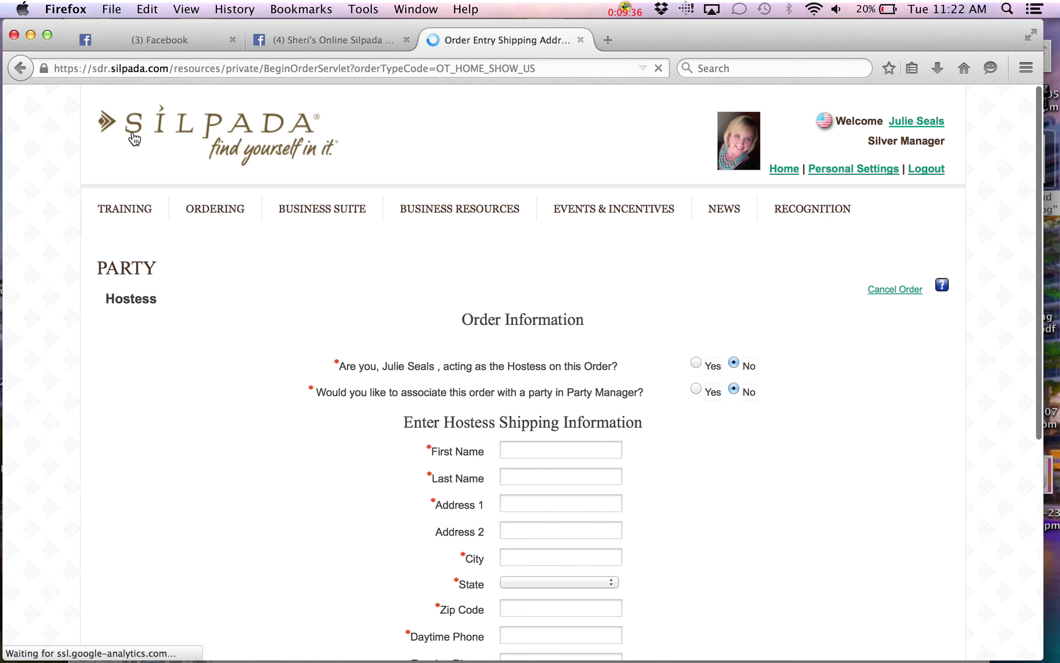
left_click(896, 289)
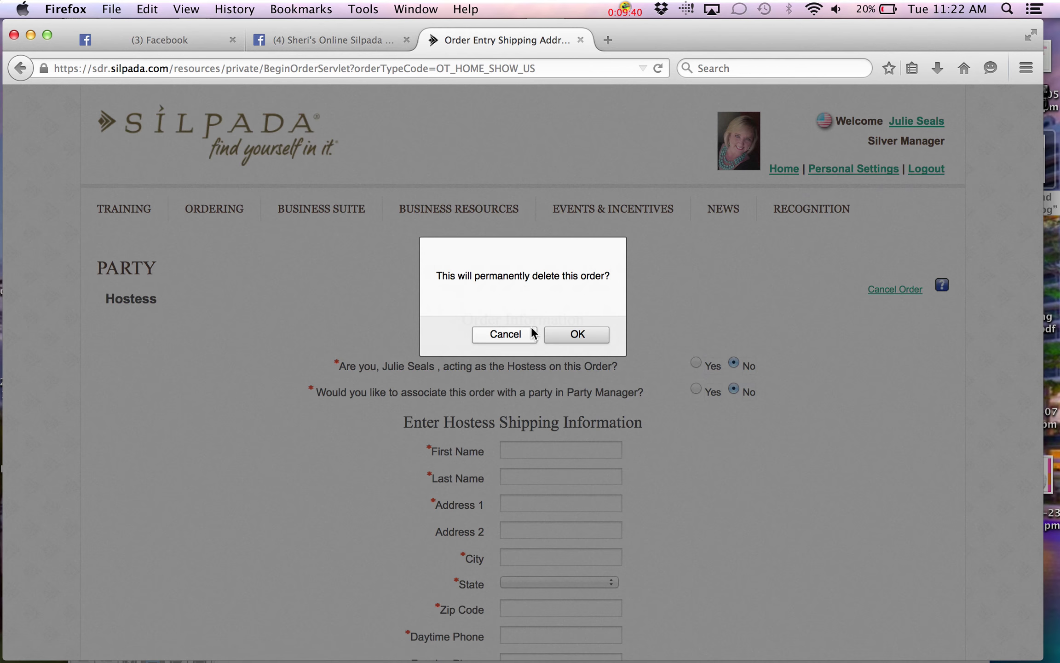
left_click(597, 335)
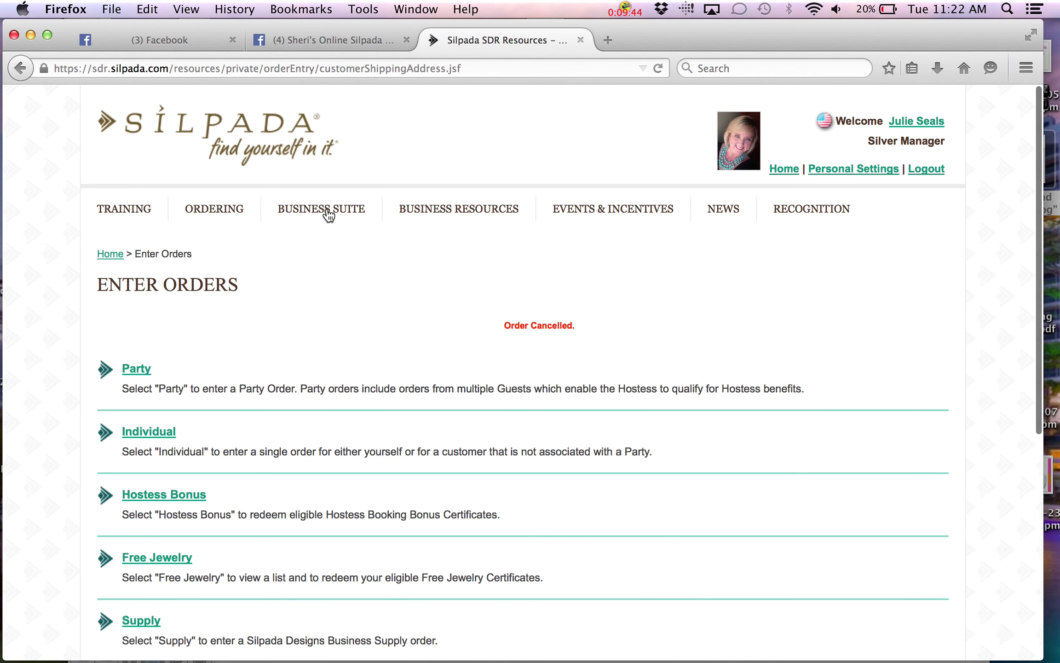
Open the third party from the current parties list, then switch to the Facebook news feed
mouse_move(317, 208)
mouse_move(332, 388)
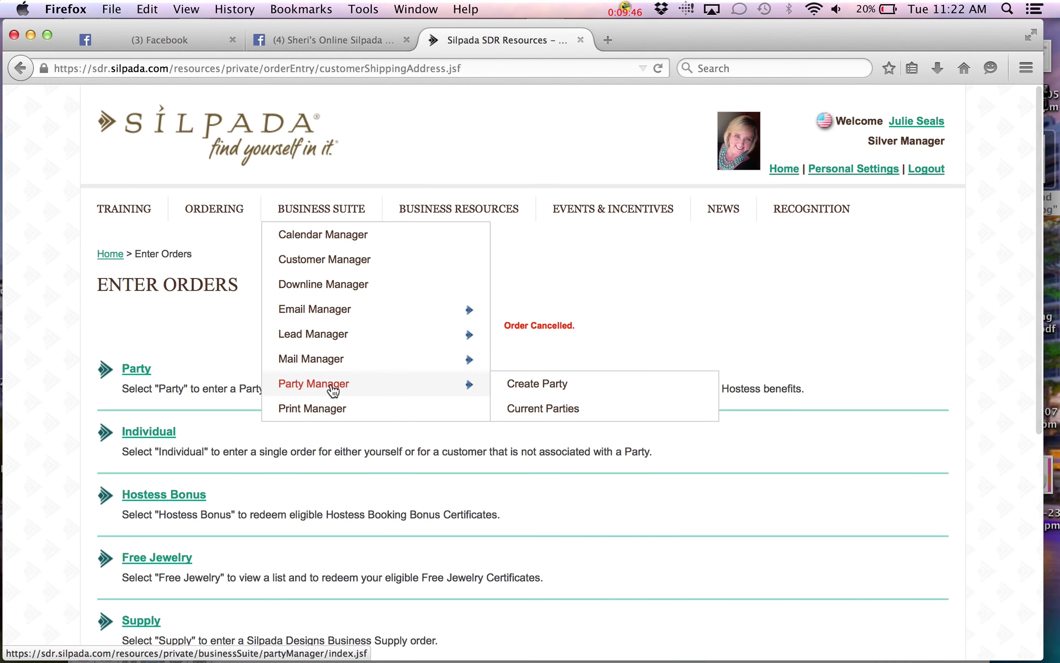
left_click(546, 407)
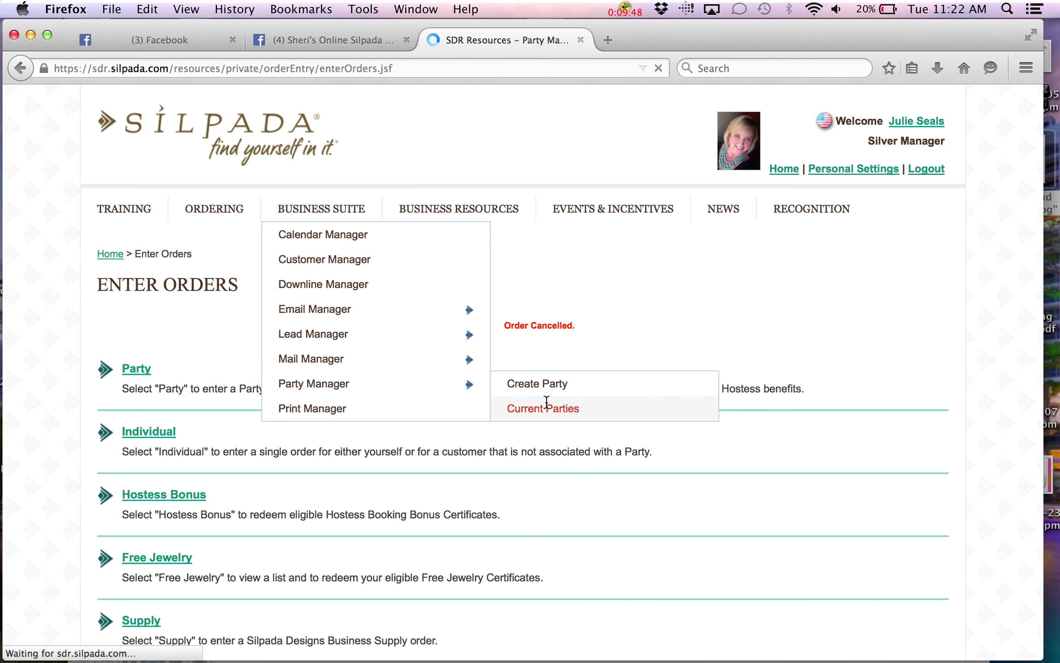
scroll(547, 405, "down", 5)
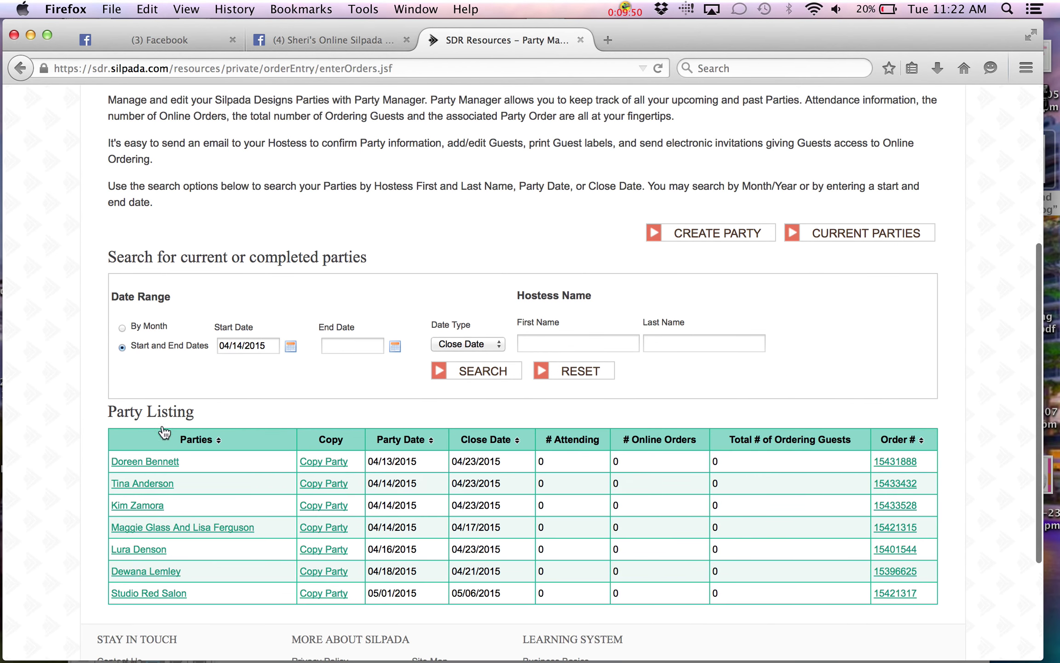
left_click(139, 506)
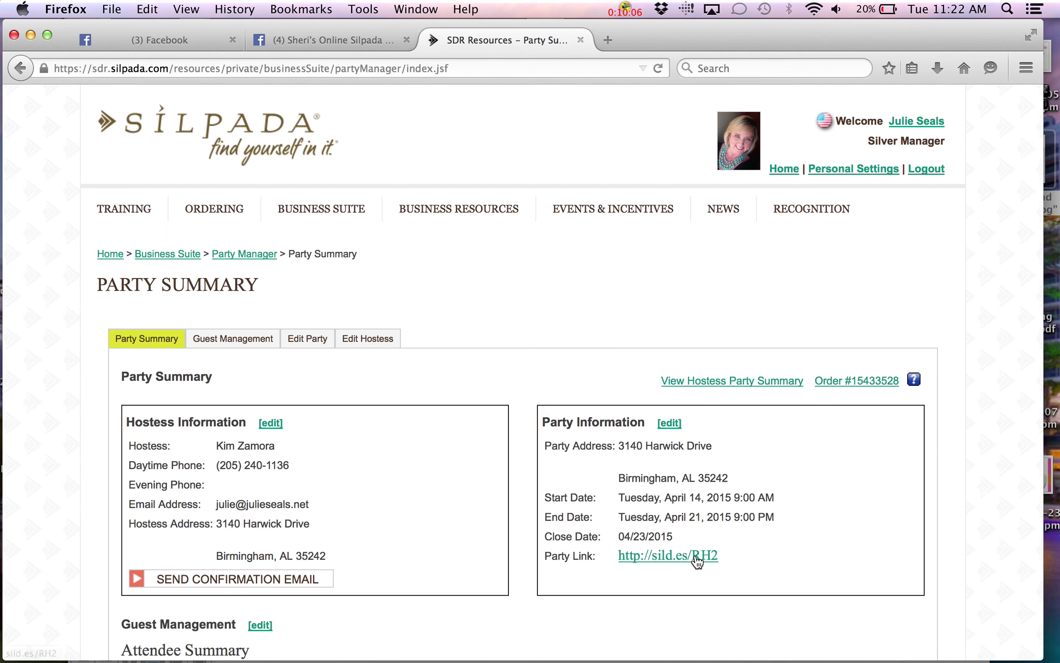
left_click(192, 37)
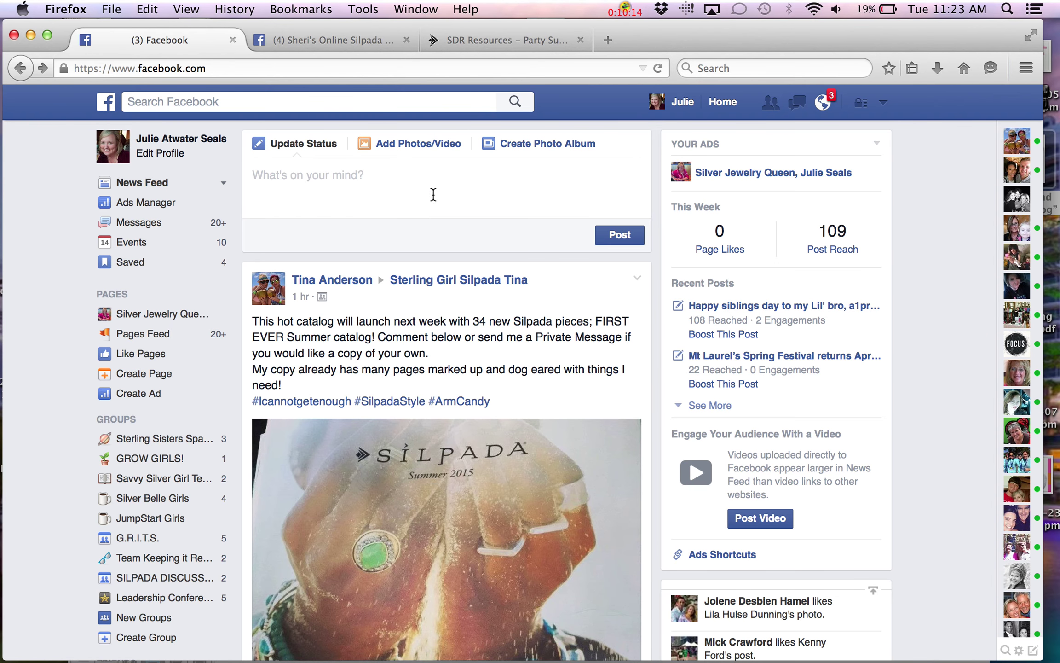
Open the Events page listing 11 upcoming events, such as the Online Silpada Sale and Mutt Strut
left_click(149, 247)
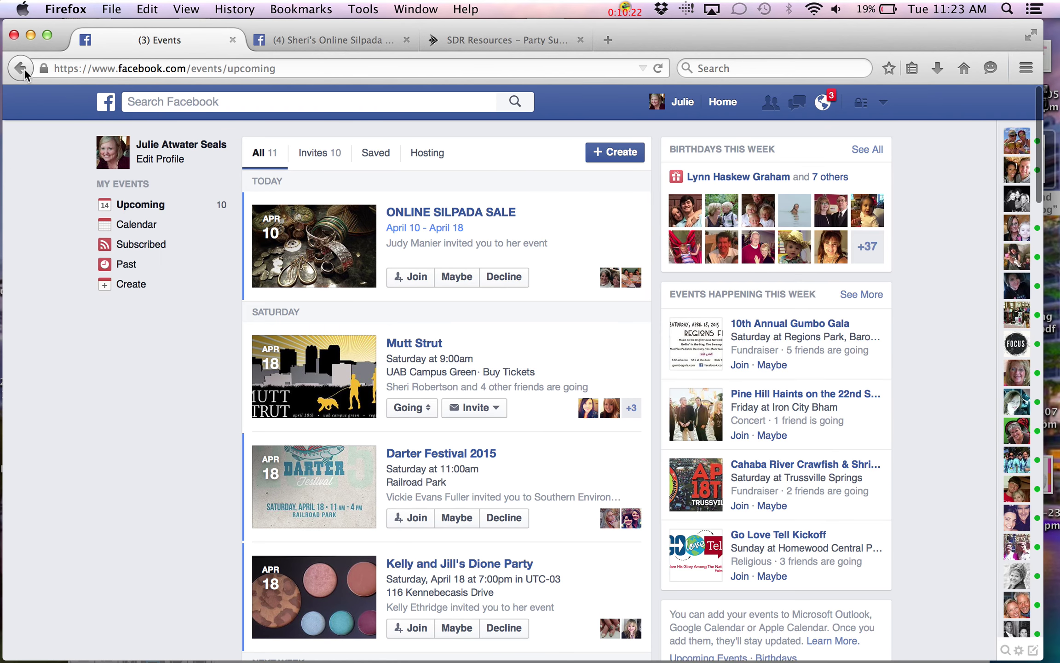
left_click(21, 68)
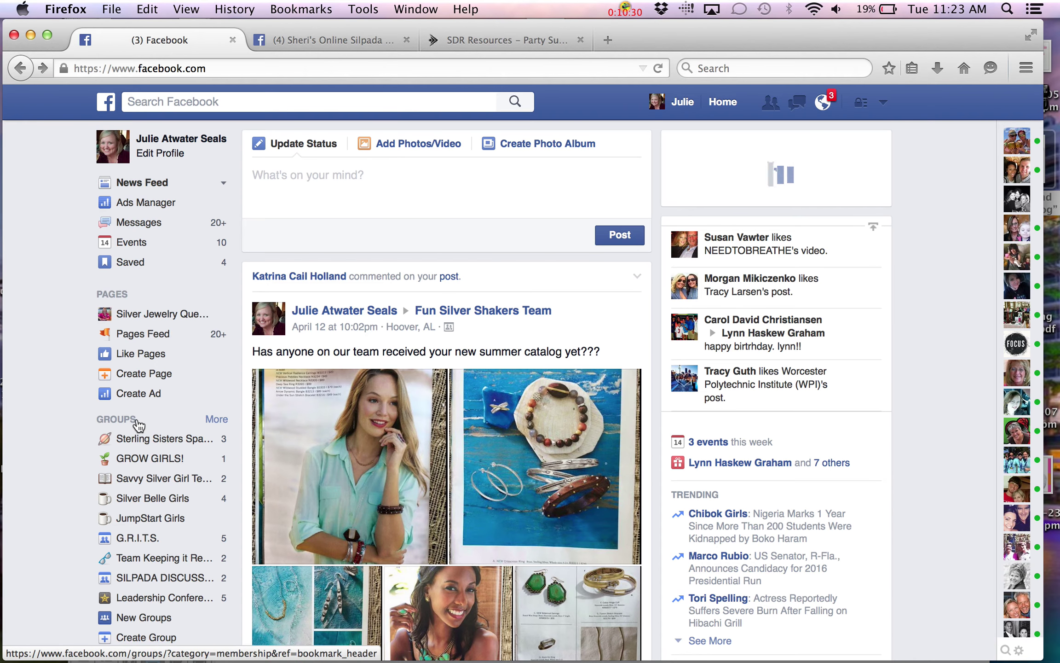
scroll(138, 424, "down", 3)
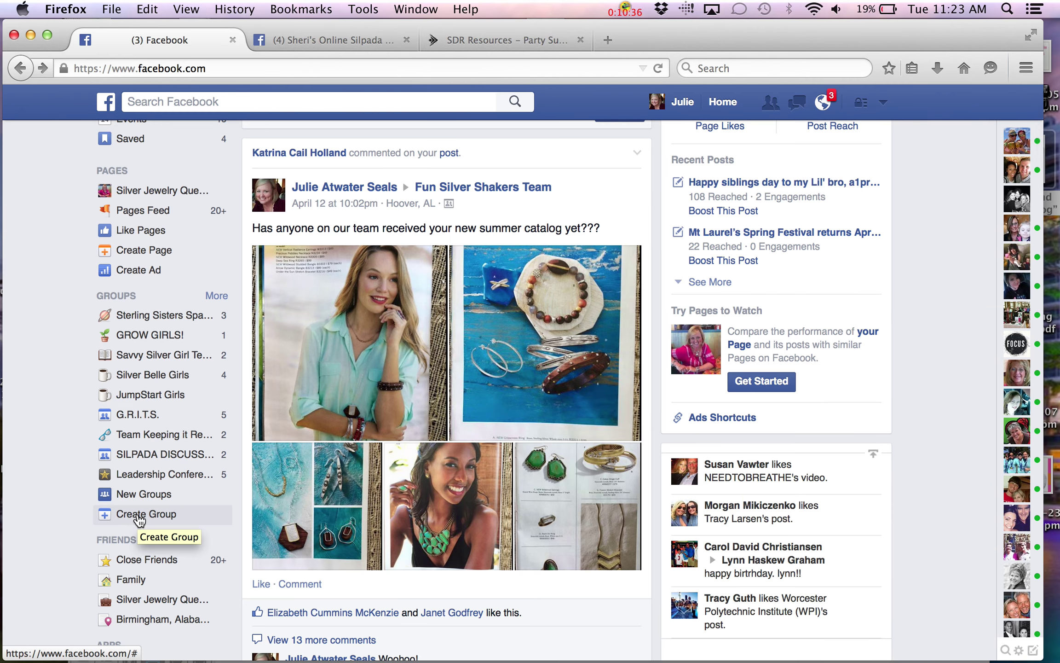
scroll(140, 520, "up", 3)
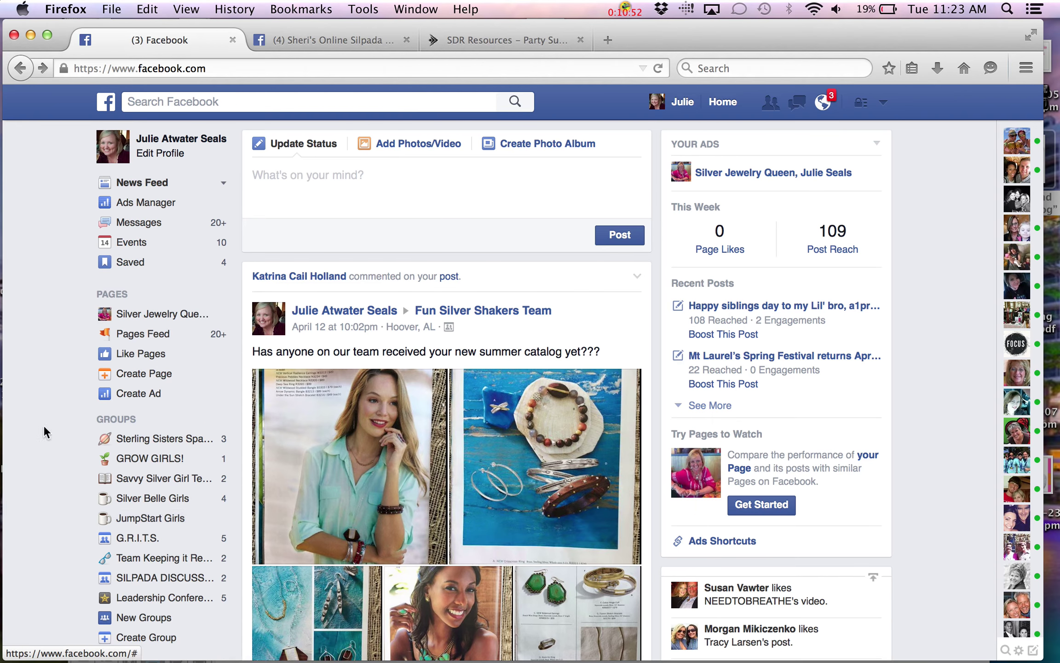
left_click(155, 245)
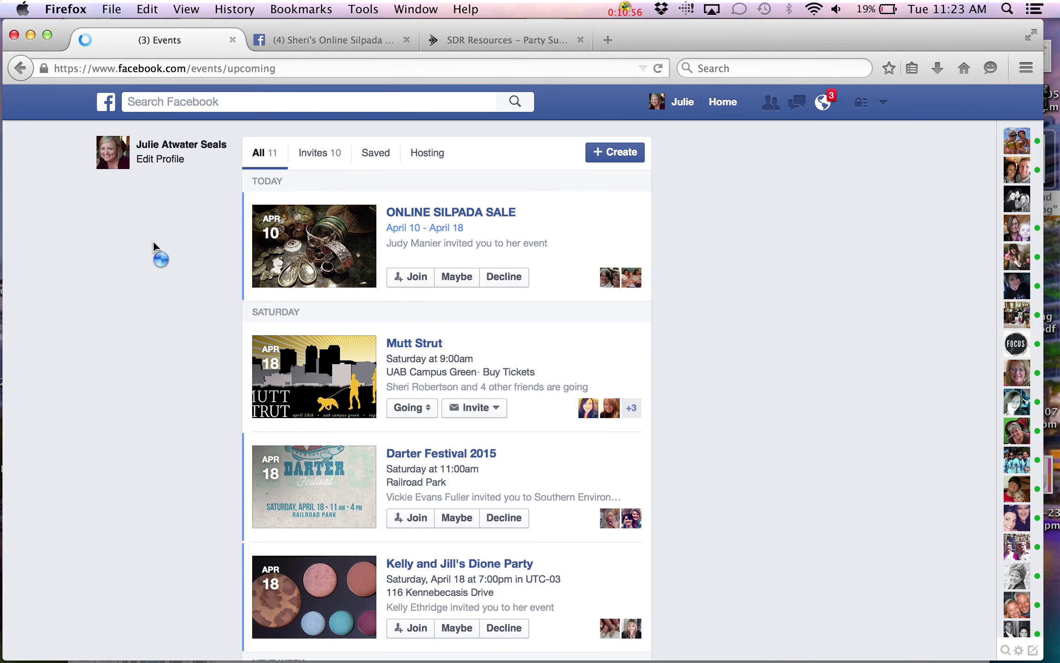
Create a new event named with the hostess's name plus 'Silpada Facebook Party!!!'
left_click(631, 154)
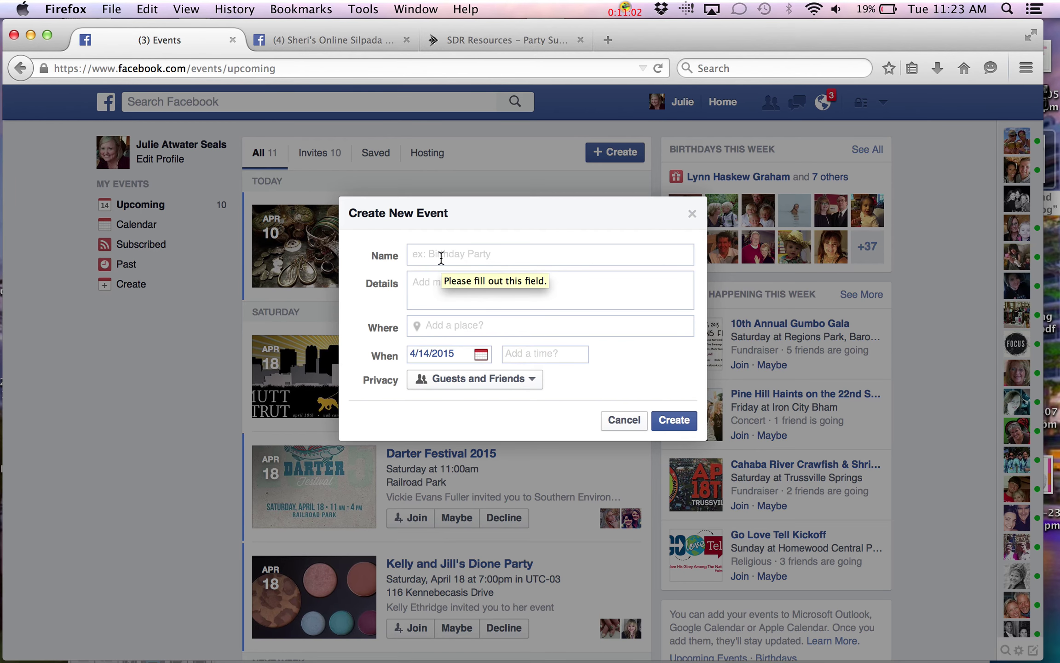
type("Kim")
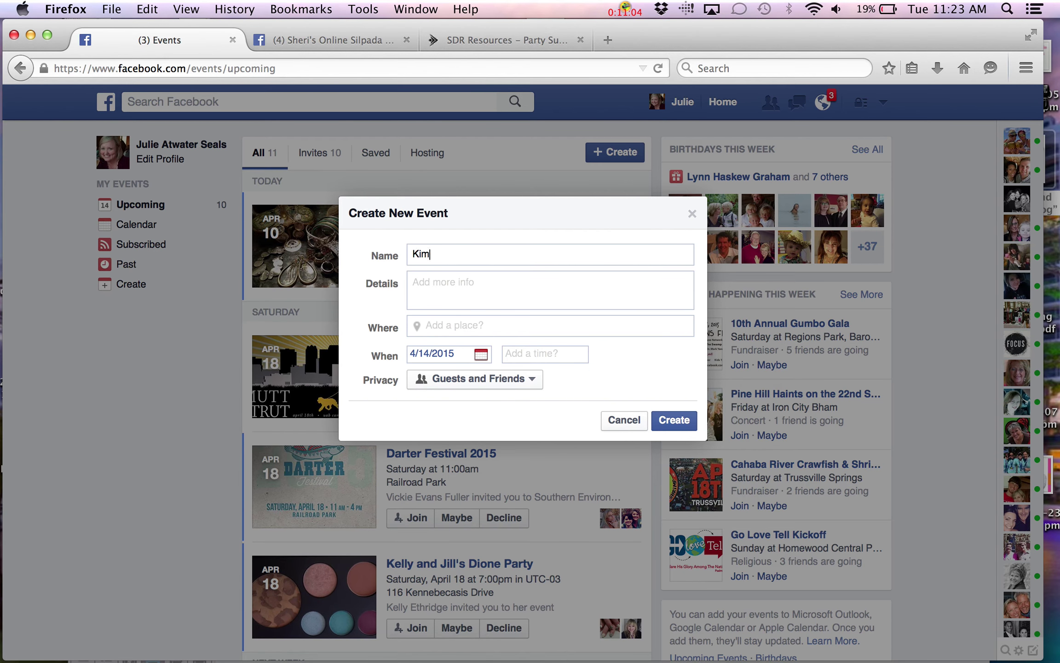
type("\"")
key("BackSpace")
type("'s Silpada F")
type("aceook")
key("BackSpace")
key("BackSpace")
key("BackSpace")
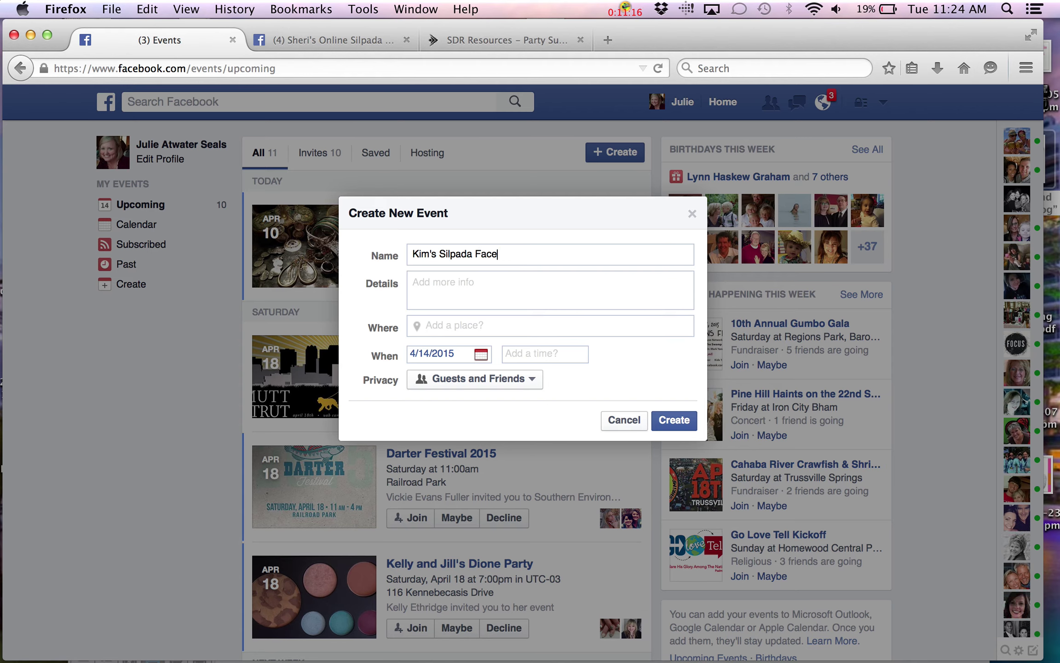
type("book Party!!!")
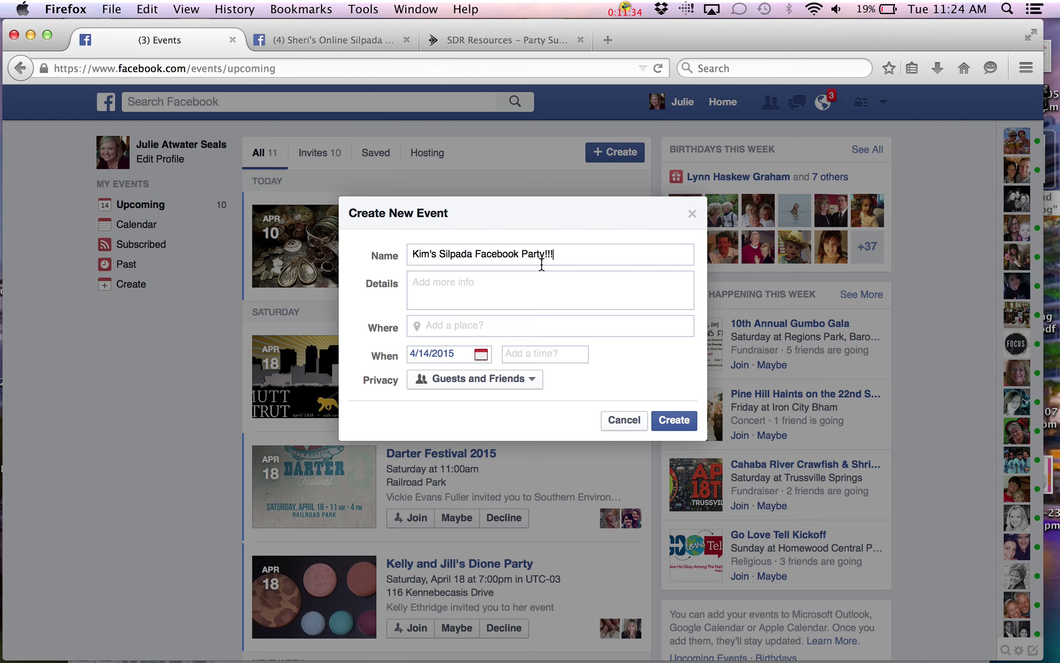
left_click(355, 40)
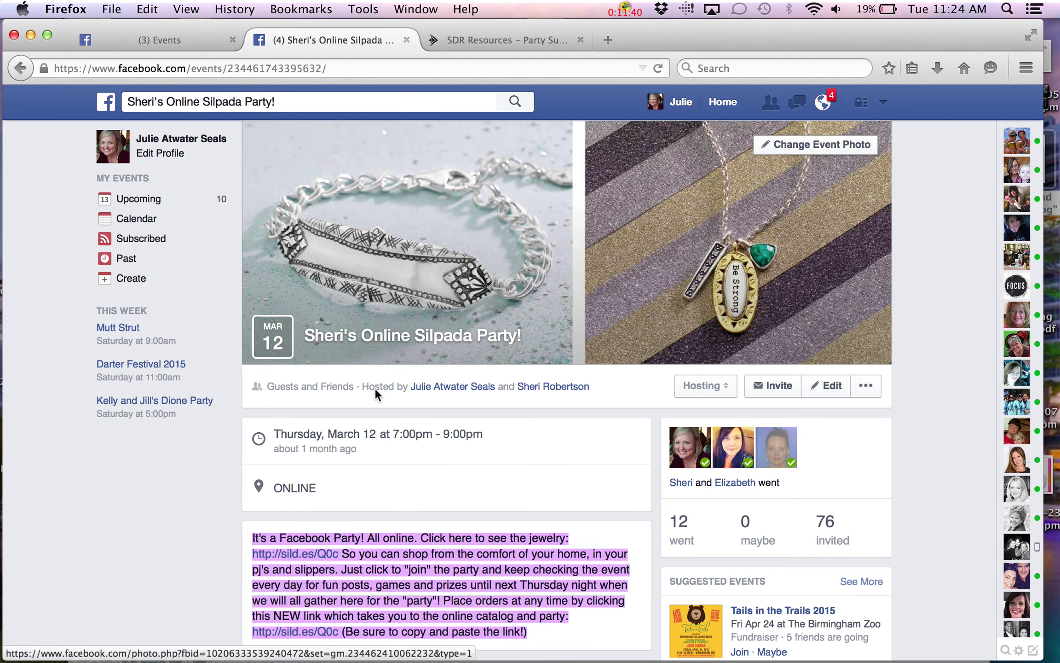
scroll(385, 455, "down", 5)
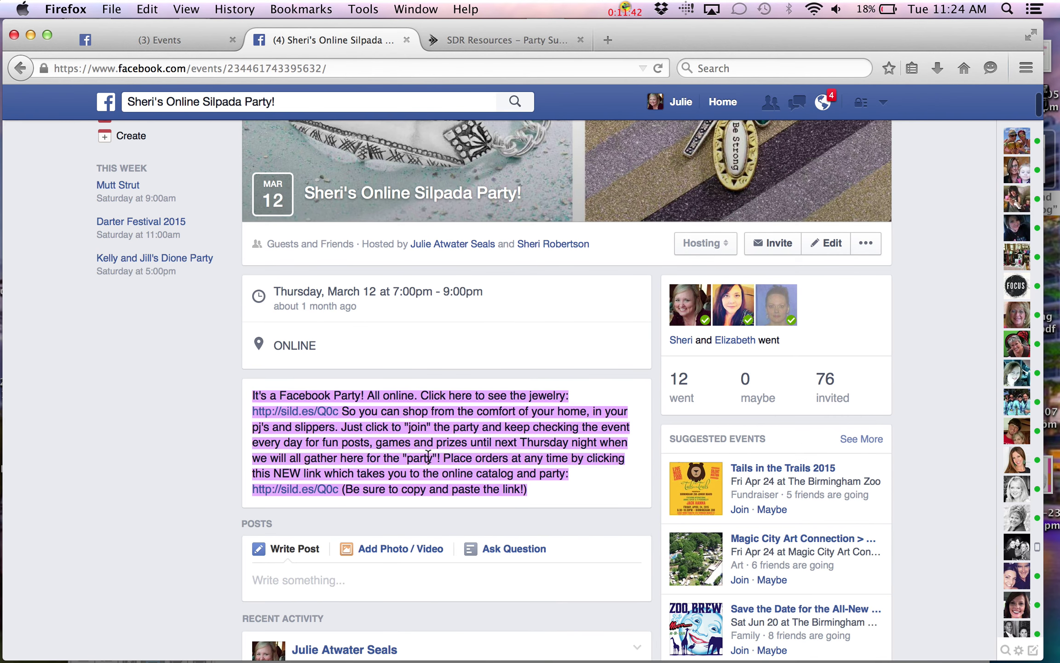
left_click_drag(534, 497, 251, 397)
key("cmd+c")
right_click(346, 456)
left_click(364, 466)
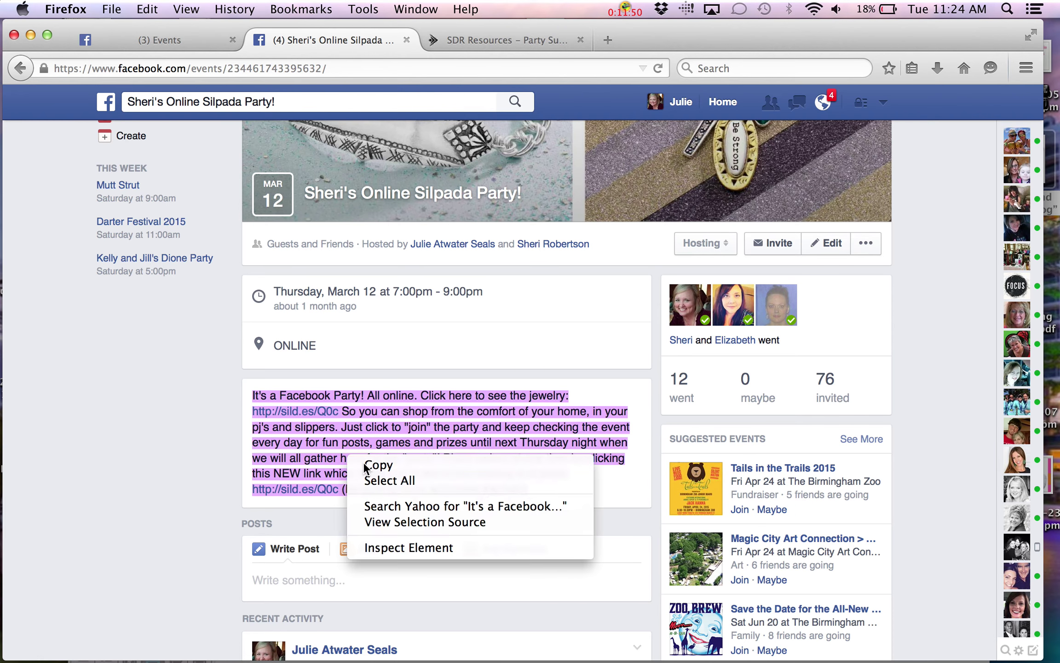
left_click(171, 38)
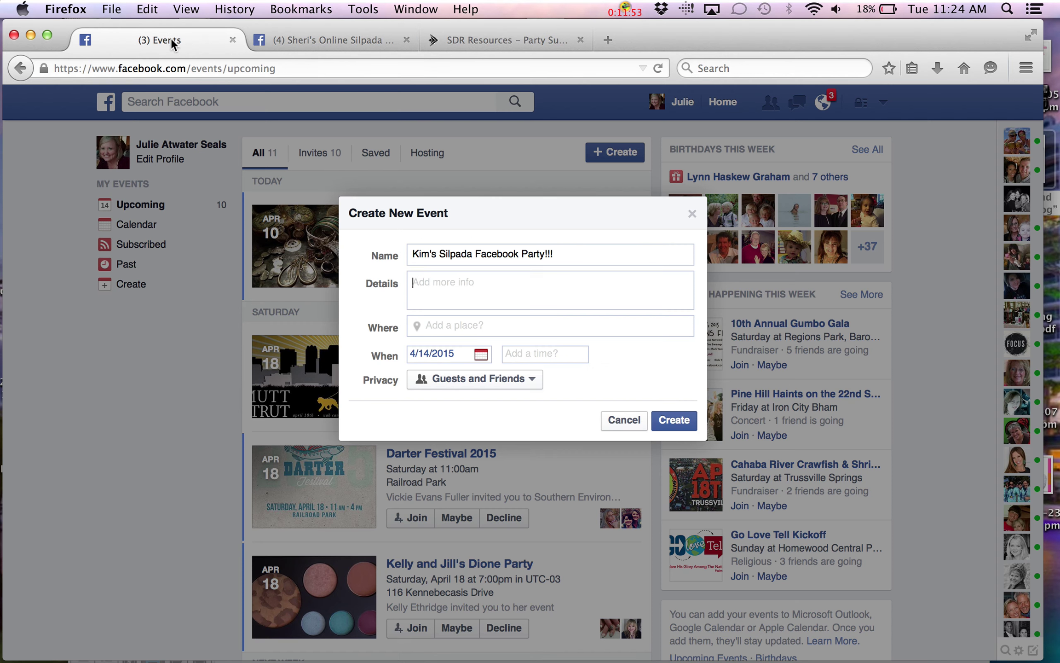
right_click(440, 278)
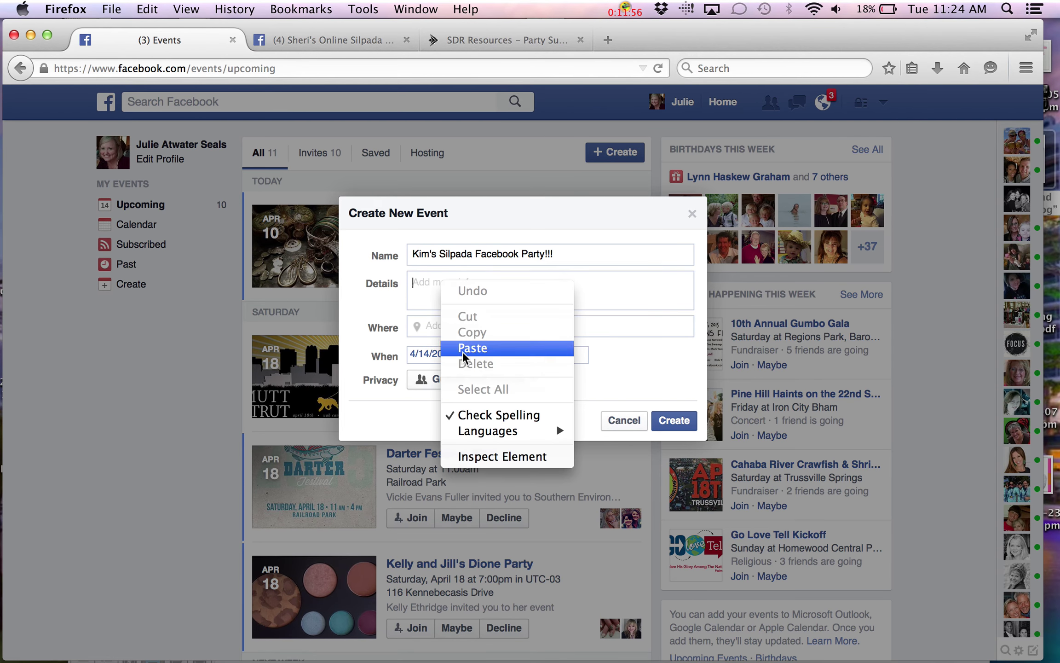
left_click(464, 353)
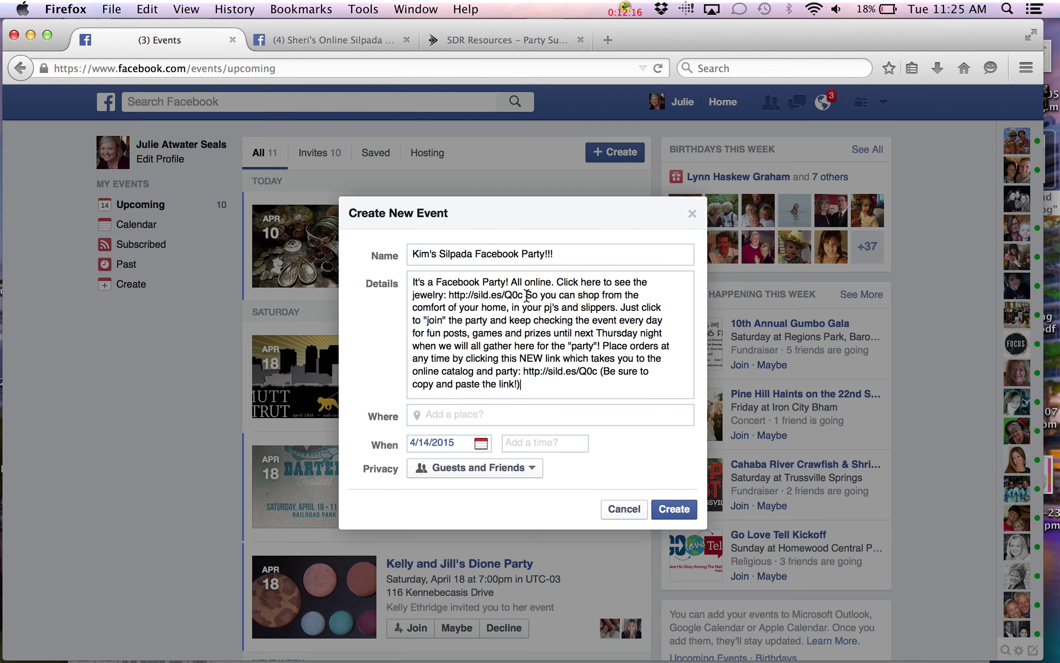
left_click_drag(524, 295, 455, 295)
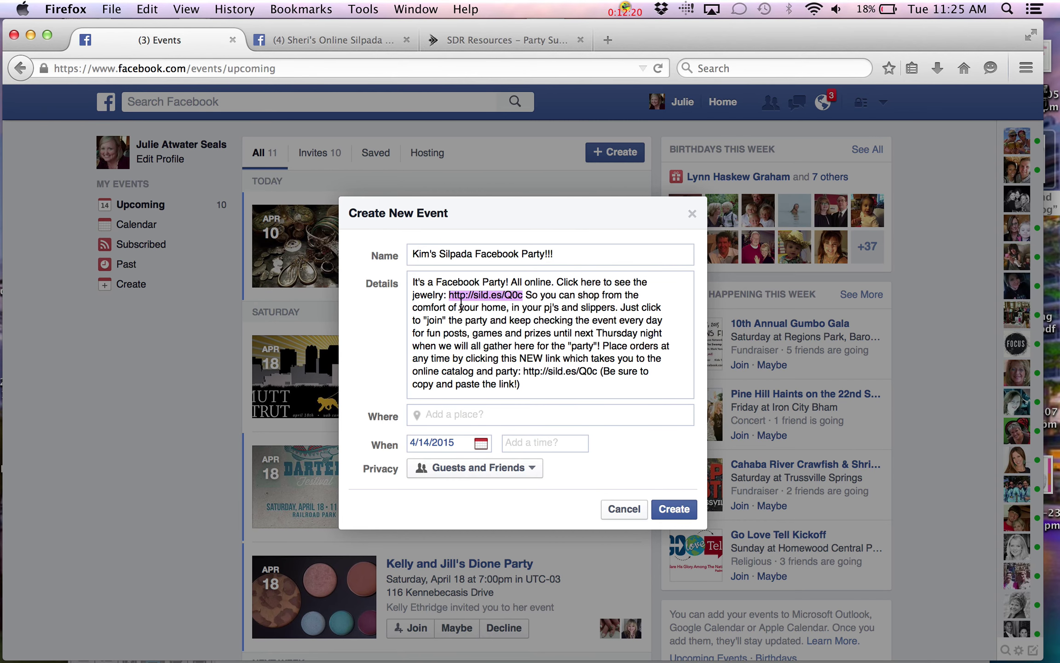
key("BackSpace")
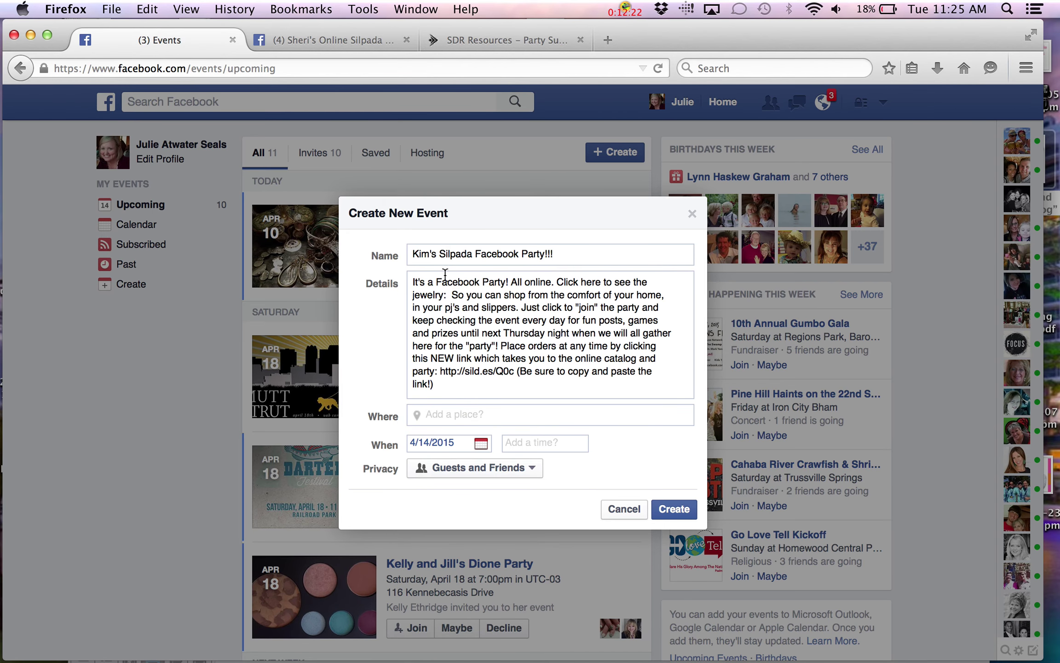
left_click(486, 40)
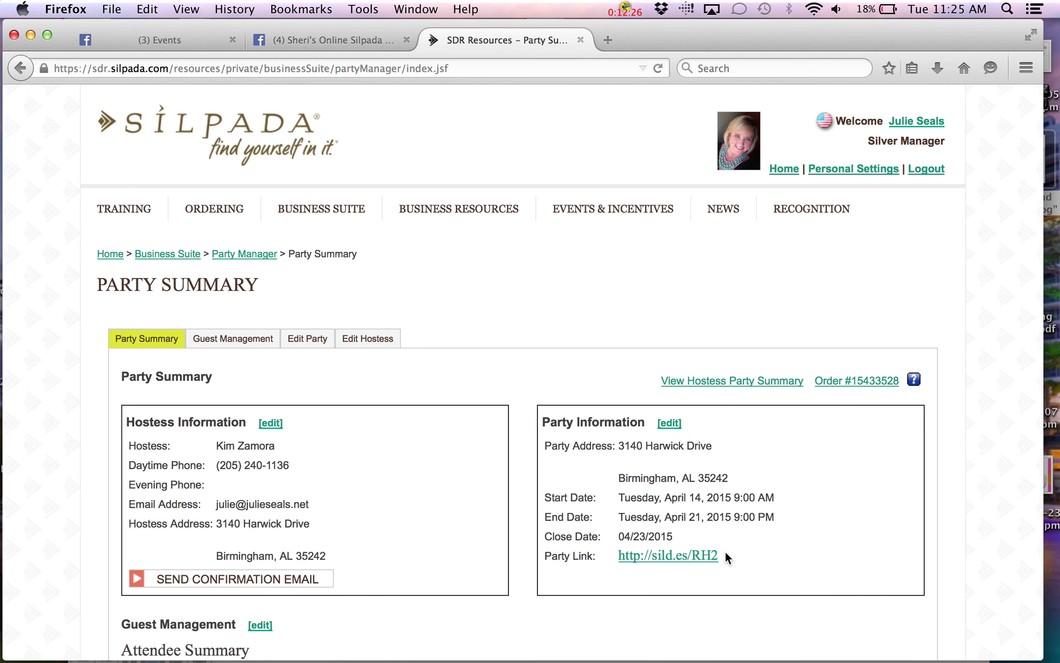
left_click_drag(719, 552, 616, 550)
key("cmd+c")
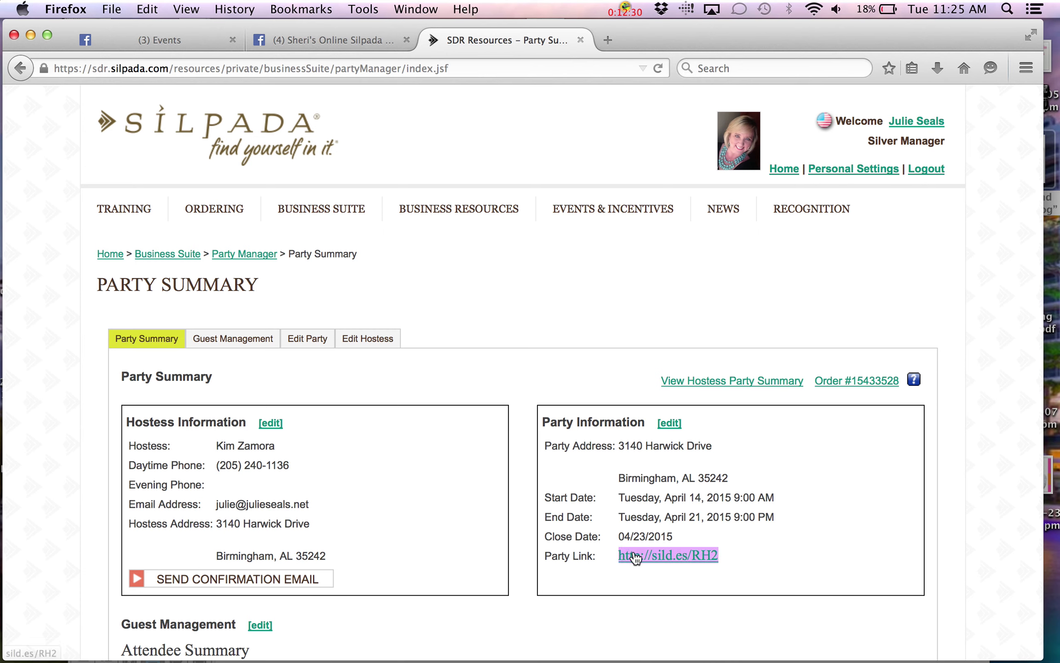
right_click(635, 555)
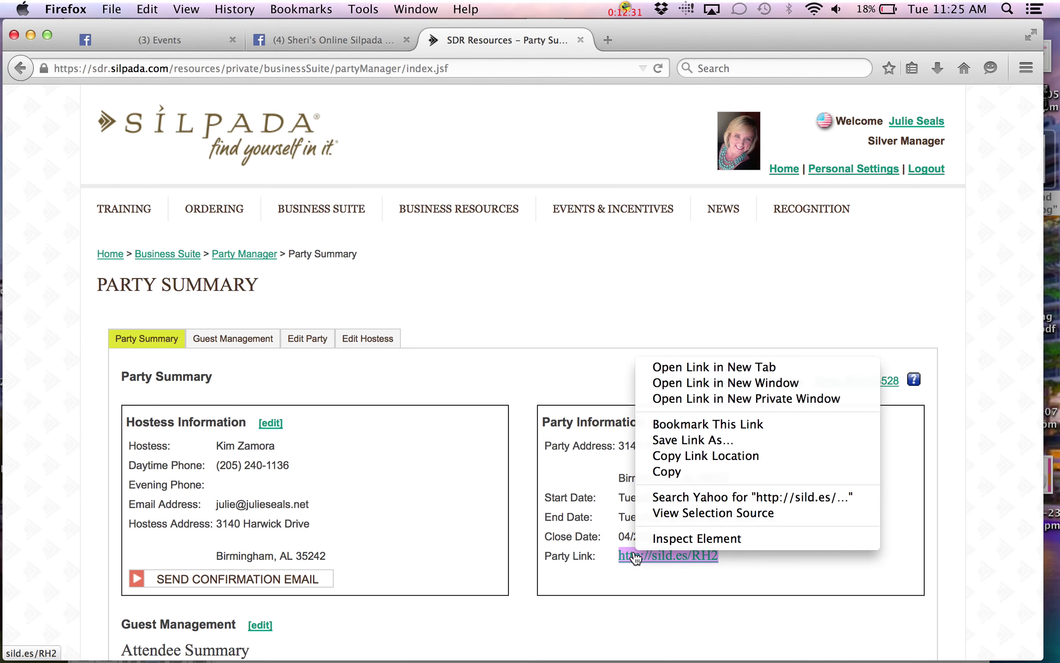
left_click(667, 470)
left_click(168, 40)
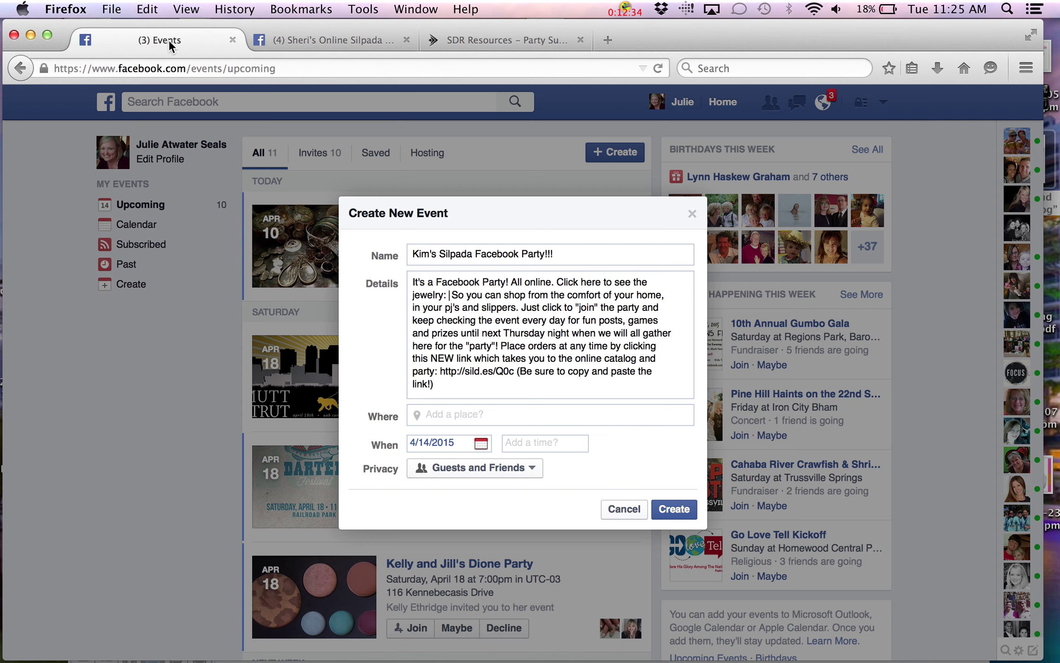
right_click(450, 295)
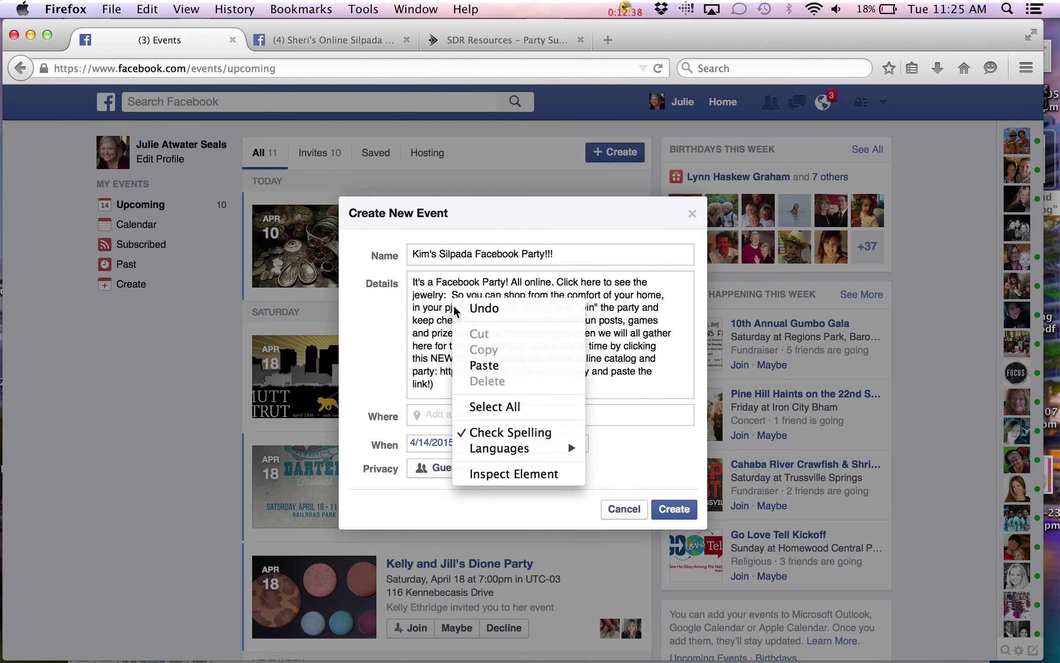
left_click(473, 366)
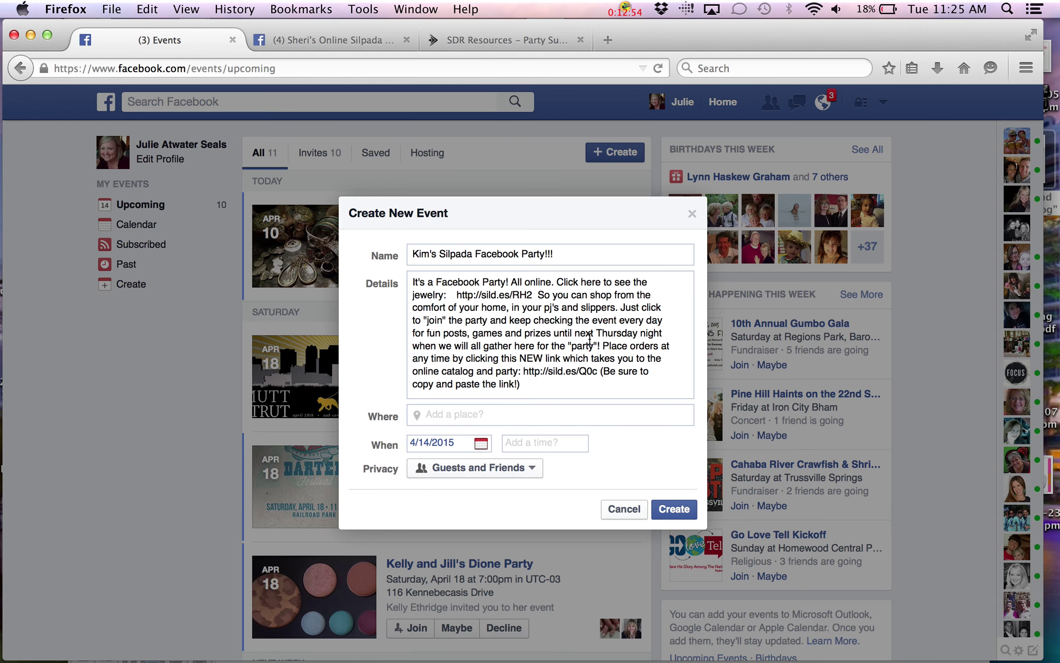
left_click_drag(638, 332, 602, 335)
type("uesday")
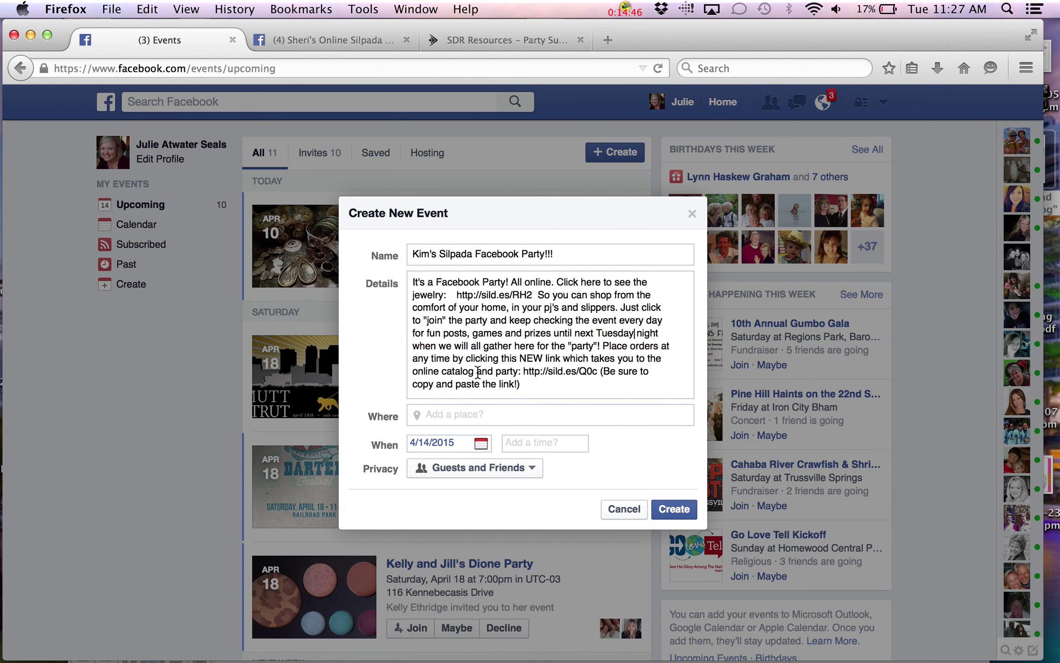
left_click_drag(598, 370, 523, 367)
key("BackSpace")
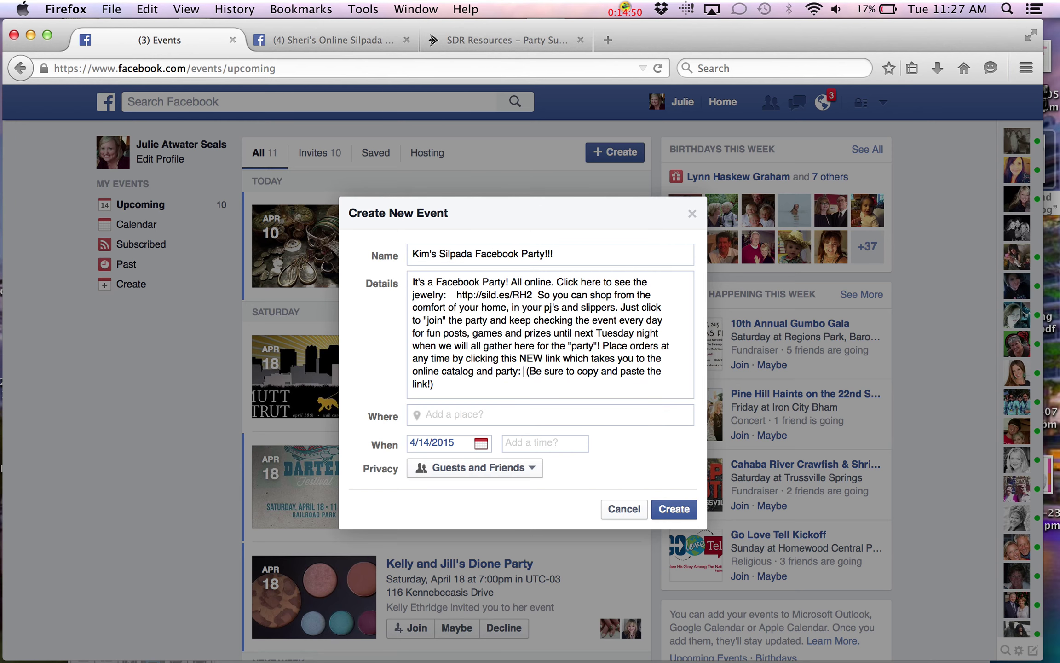
right_click(526, 372)
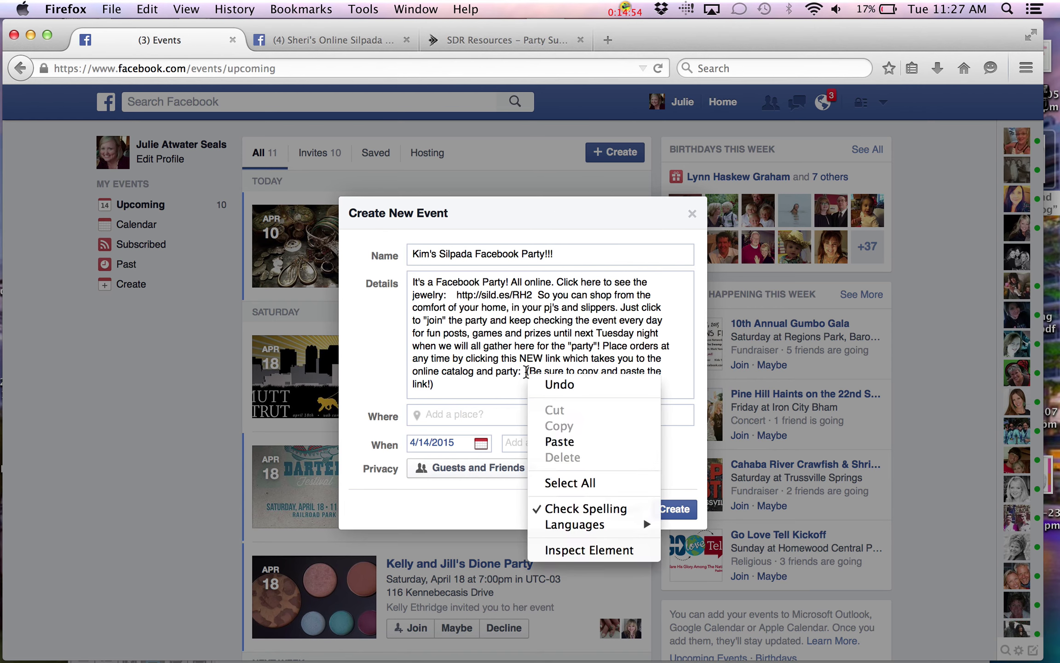
left_click(542, 440)
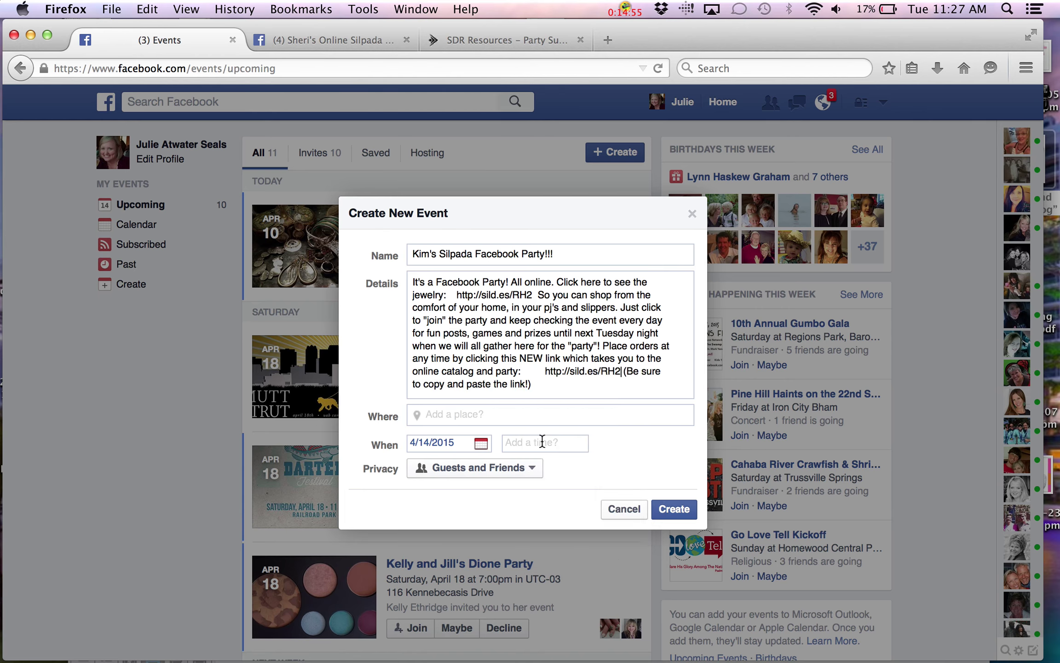
left_click(531, 370)
key("BackSpace")
key("BackSpace")
key("BackSpace")
key("BackSpace")
key("BackSpace")
key("BackSpace")
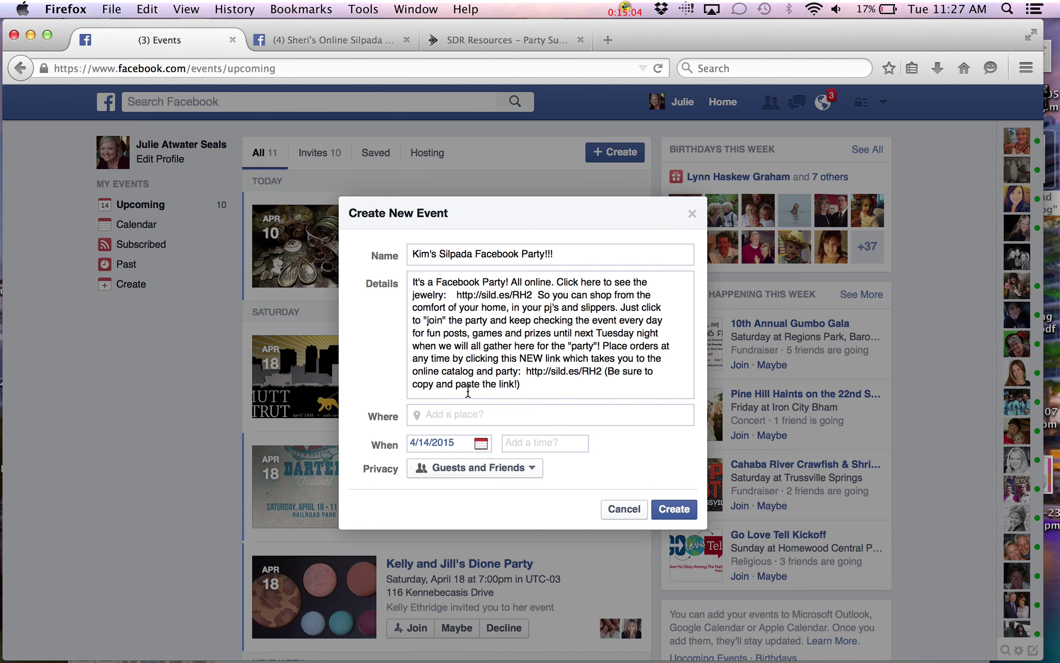
Enter 'on your sofa' as the event location without choosing a suggested place
left_click(460, 414)
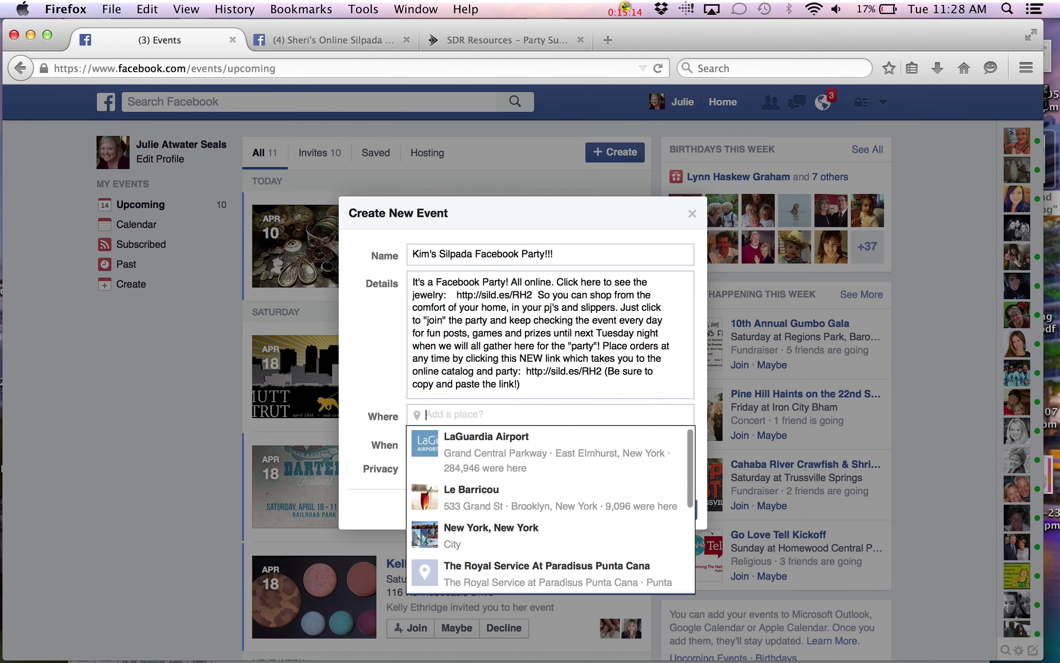
type("online")
key("BackSpace")
key("BackSpace")
key("BackSpace")
key("BackSpace")
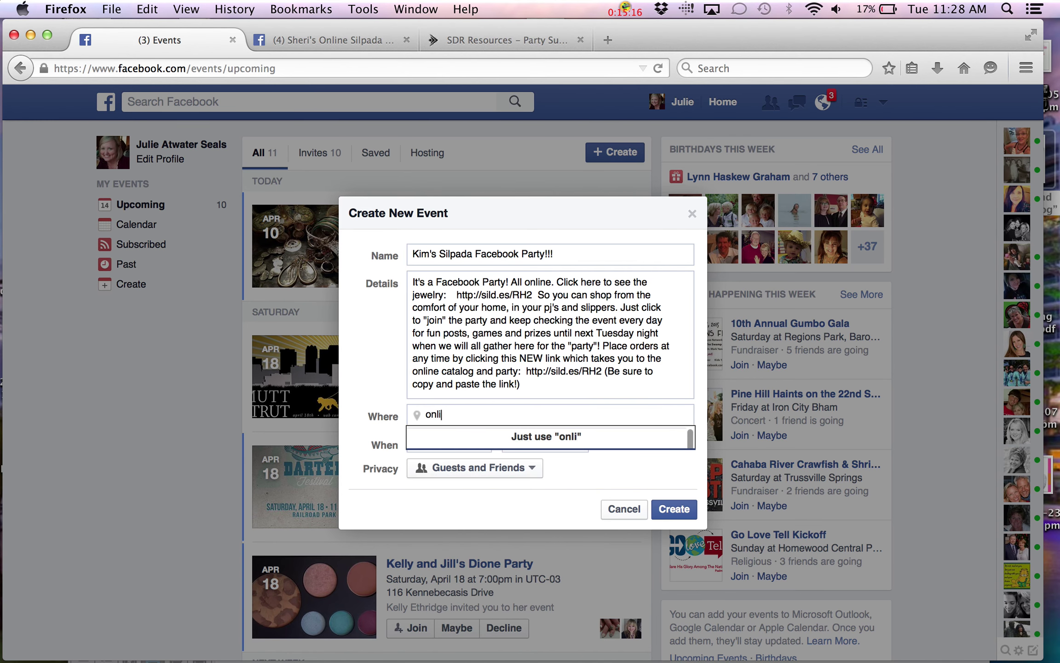
type("your sofa")
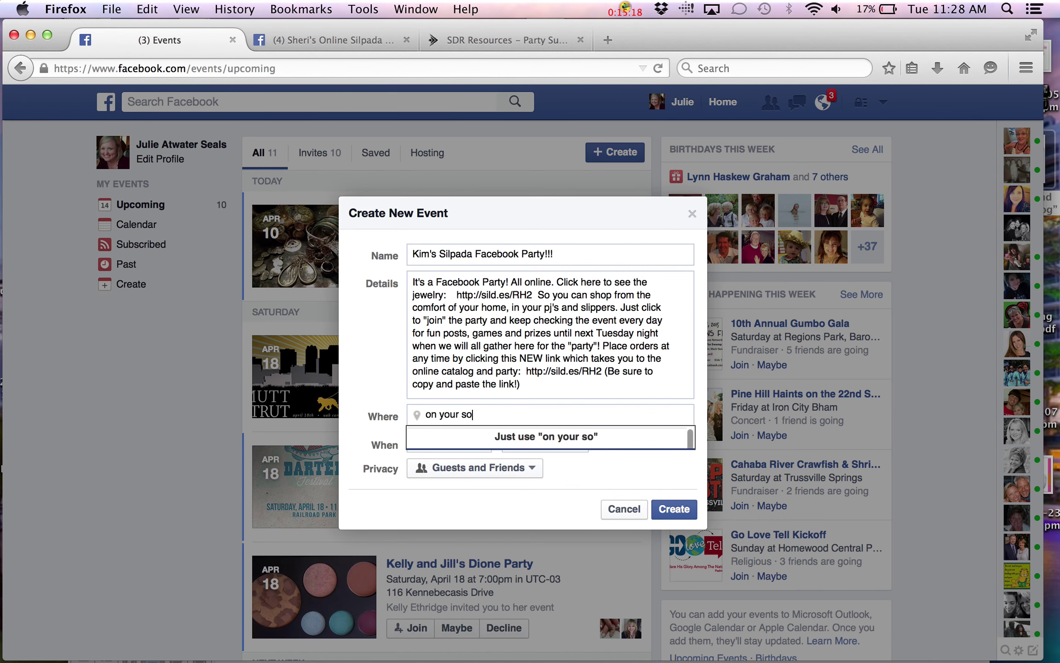
left_click(353, 438)
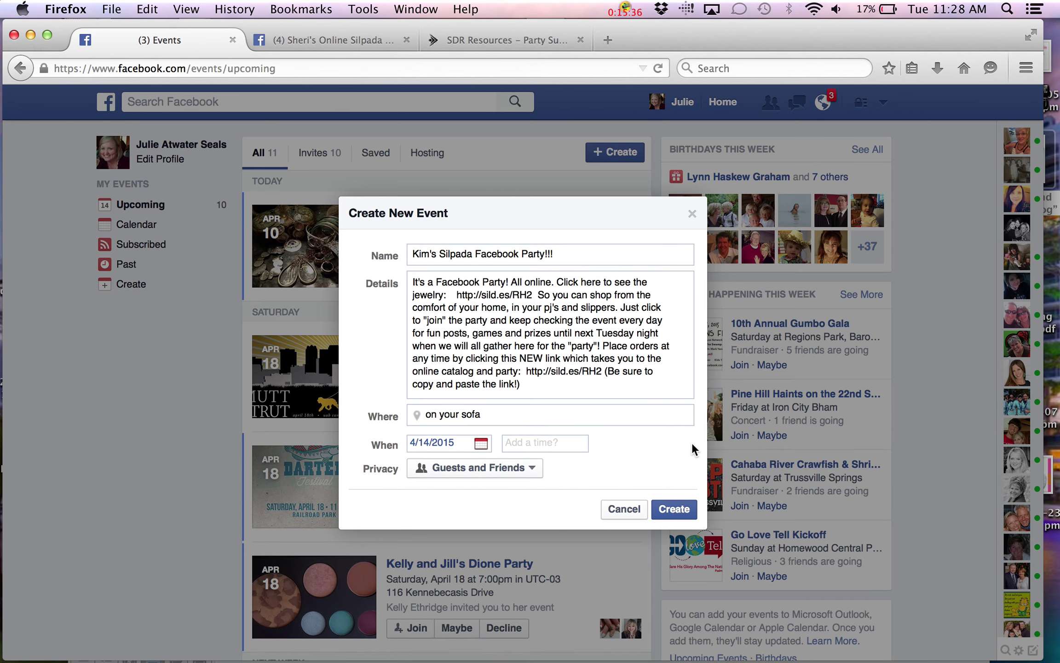
Set the event date to 4/21/2015 with a 9:00 pm start time
left_click(481, 444)
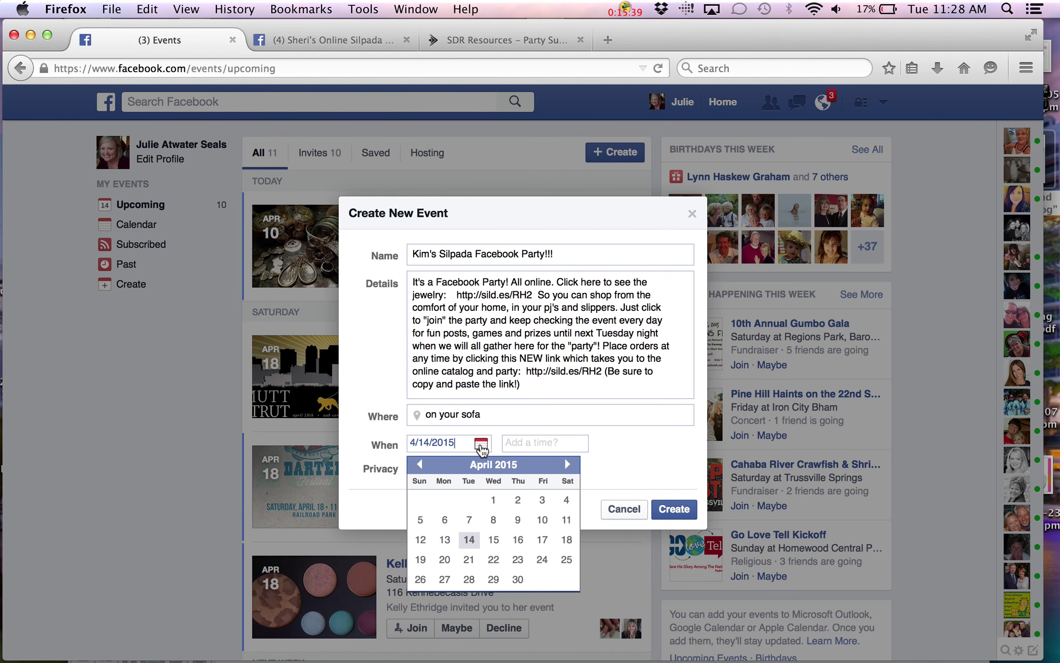
left_click(467, 560)
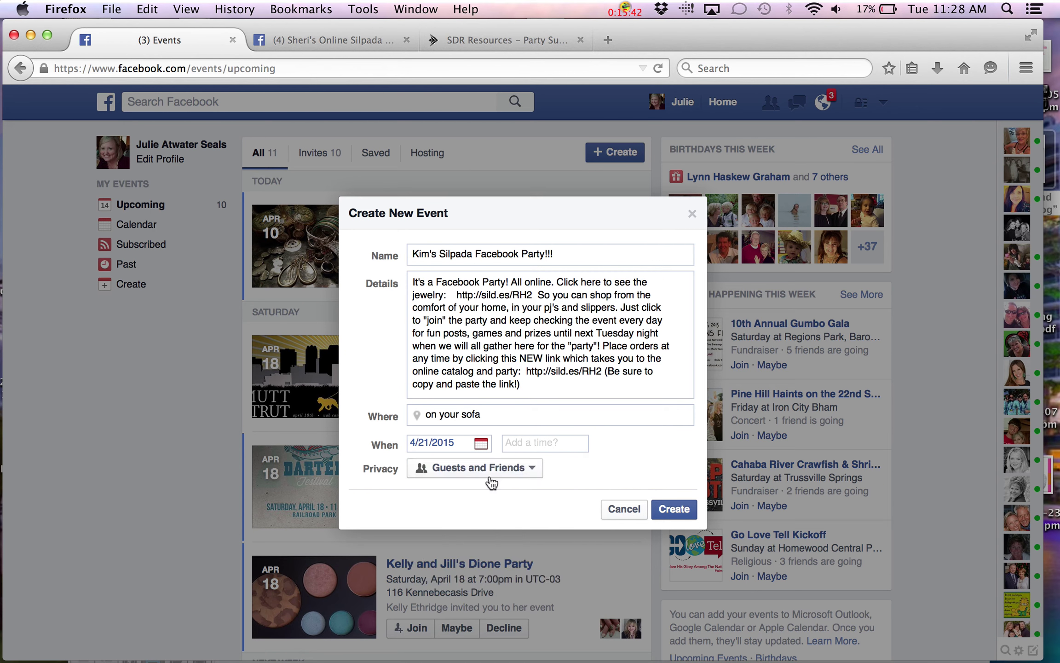
left_click(514, 444)
type("9:00pm")
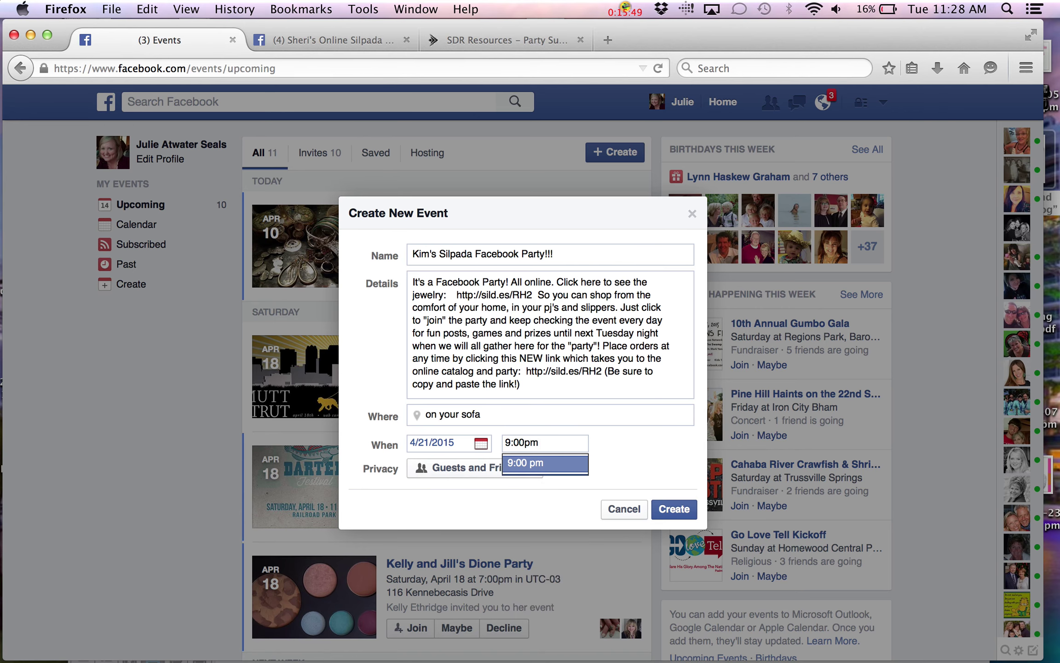
left_click(540, 464)
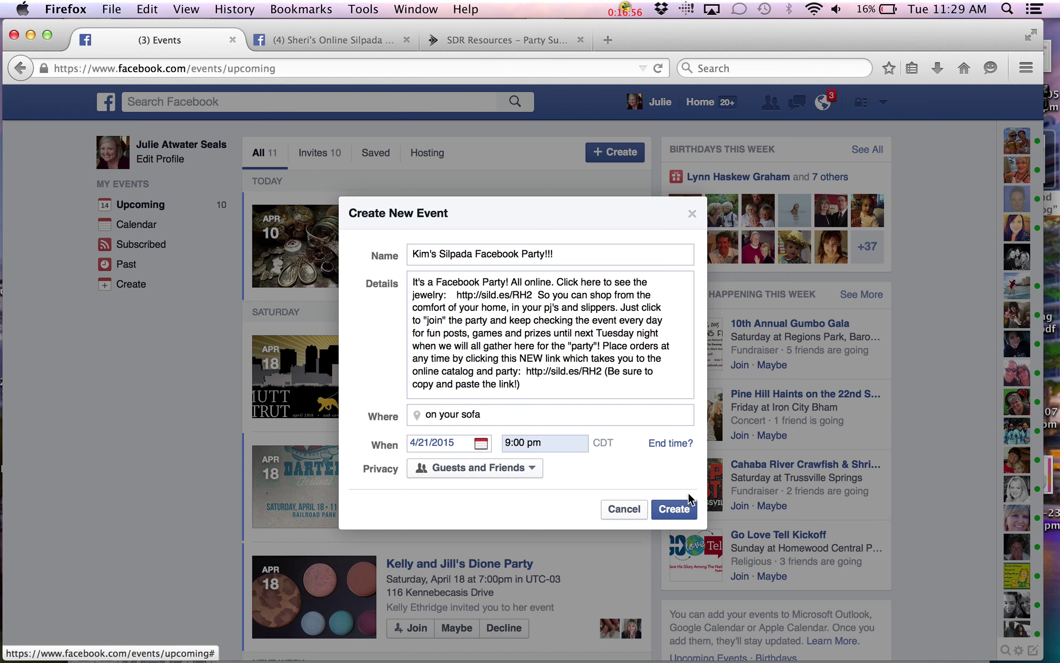
Create the event for Tuesday, April 21 at 9:00pm and show the Add Event Photo choices
left_click(678, 510)
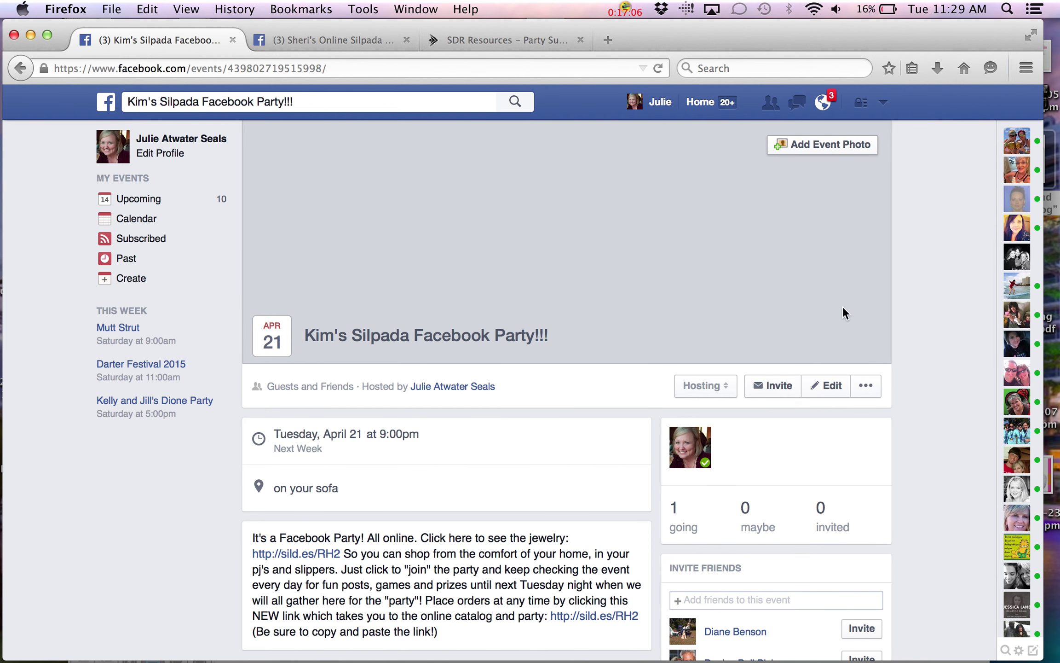
left_click(857, 148)
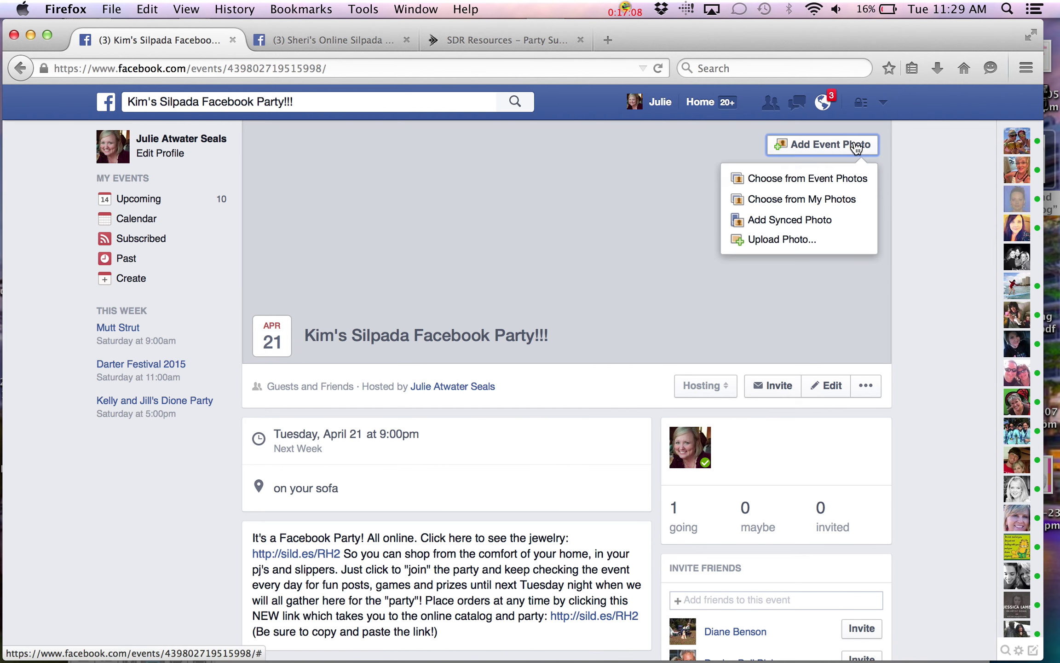
Choose Upload Photo and browse the 'virtual party' folder in the File Upload dialog
left_click(773, 243)
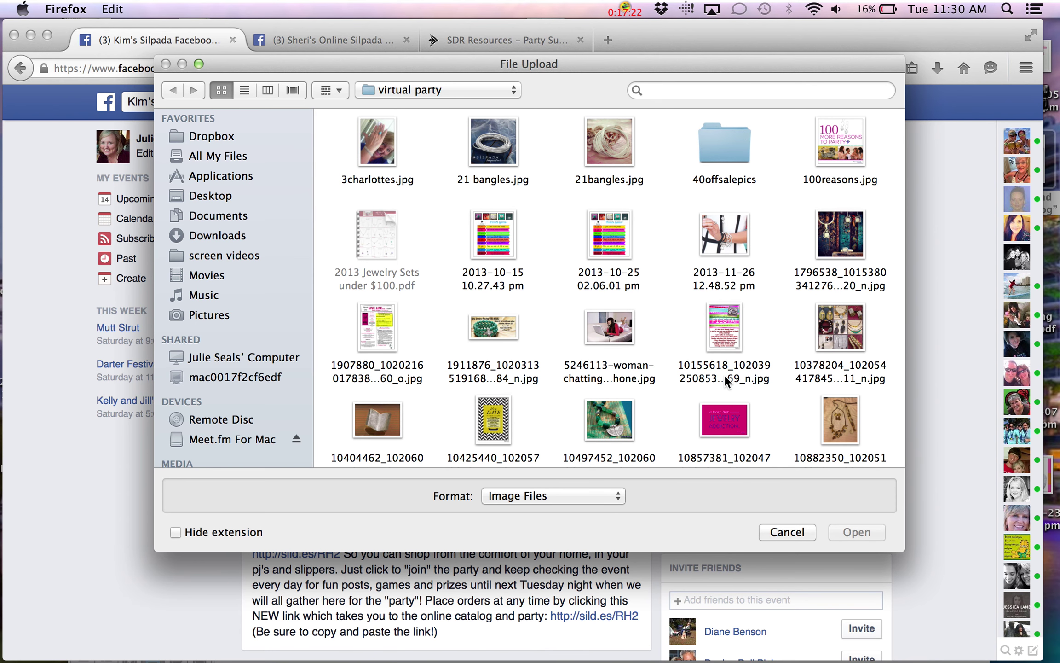
scroll(724, 374, "down", 10)
scroll(724, 382, "down", 10)
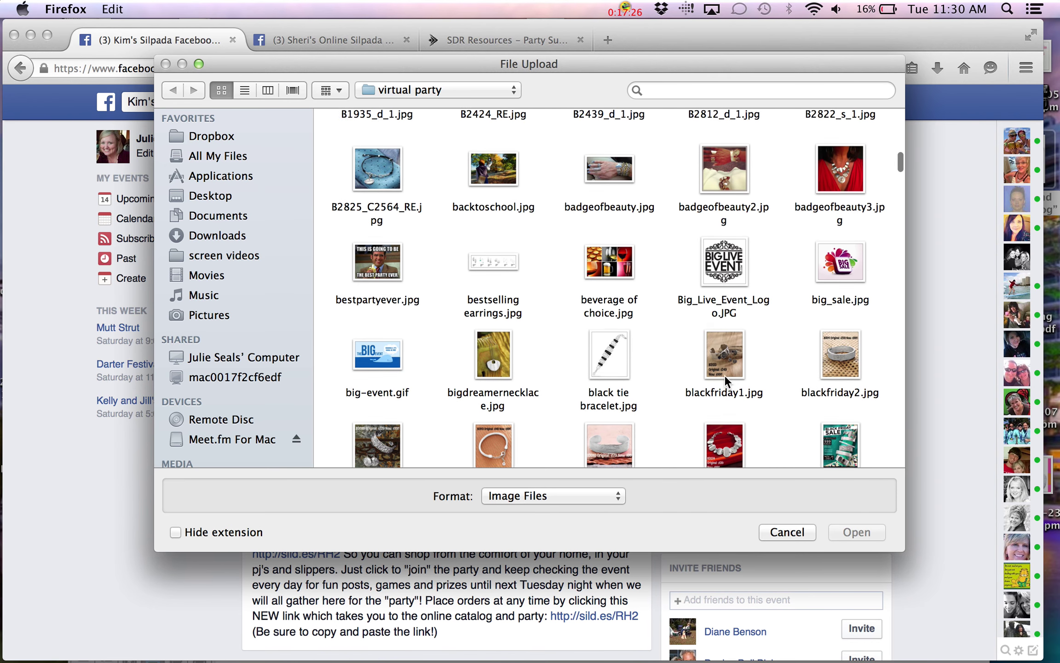
scroll(725, 382, "down", 5)
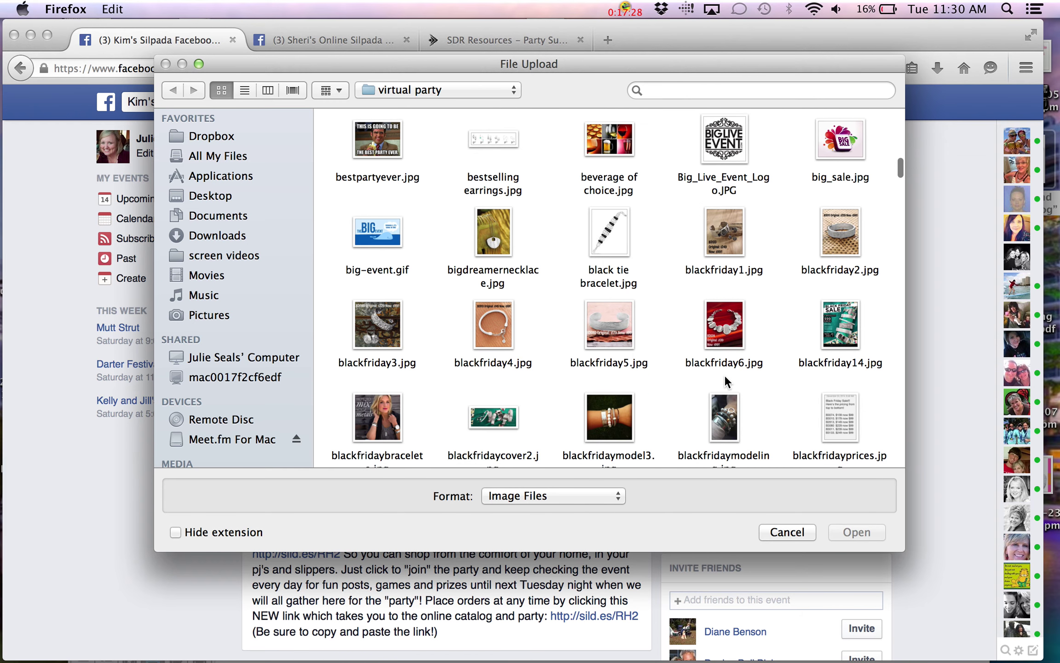
scroll(723, 375, "down", 3)
scroll(724, 375, "down", 7)
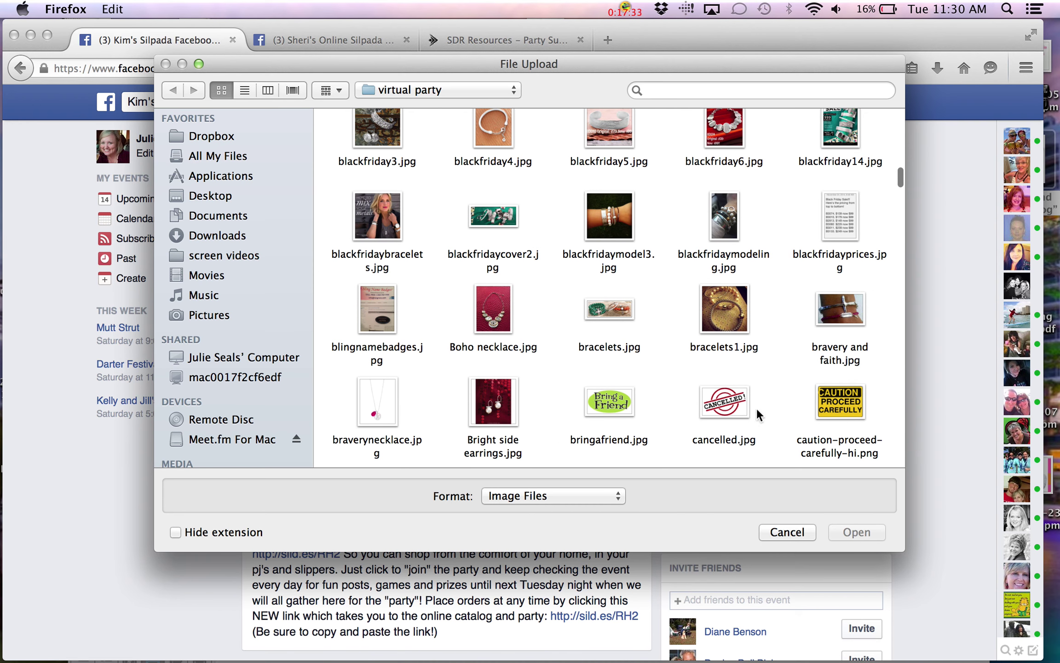
scroll(846, 409, "down", 12)
scroll(845, 411, "down", 20)
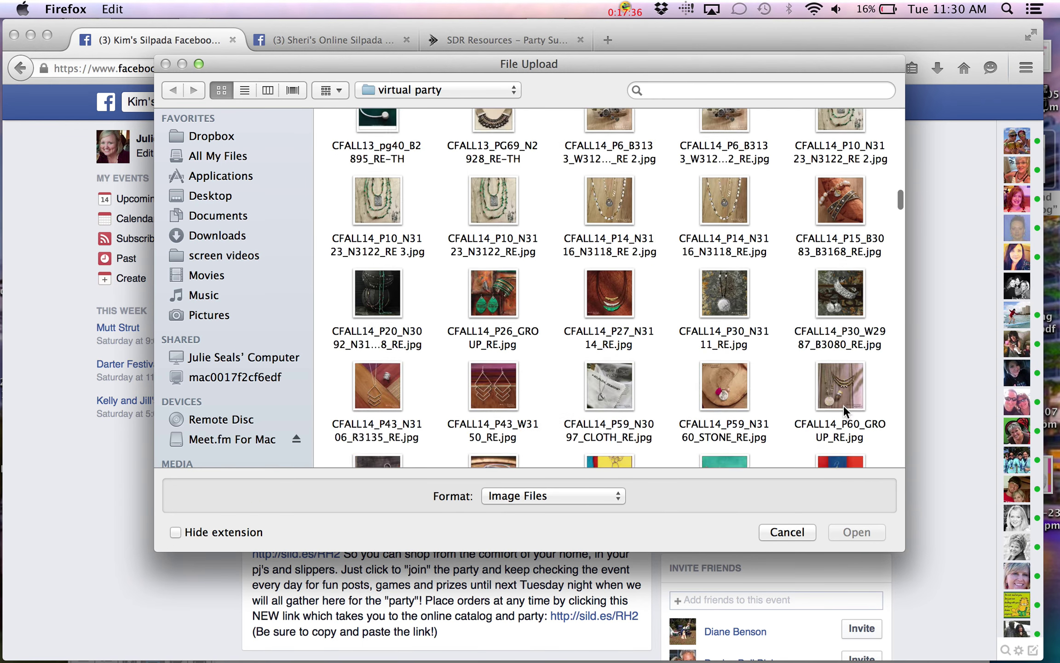
scroll(844, 410, "down", 8)
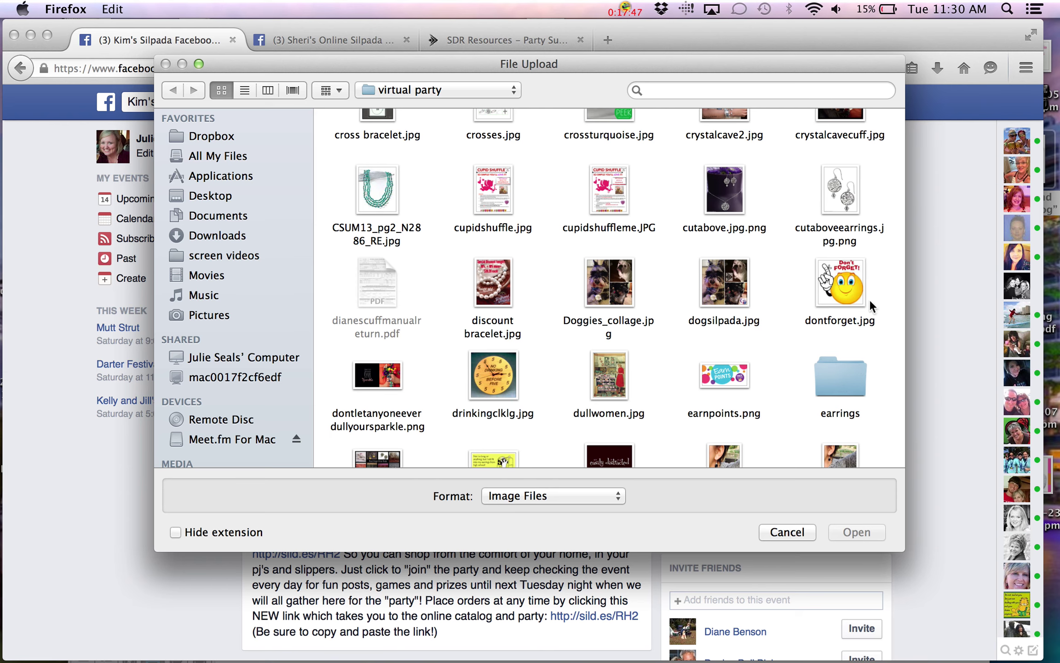
scroll(869, 299, "down", 3)
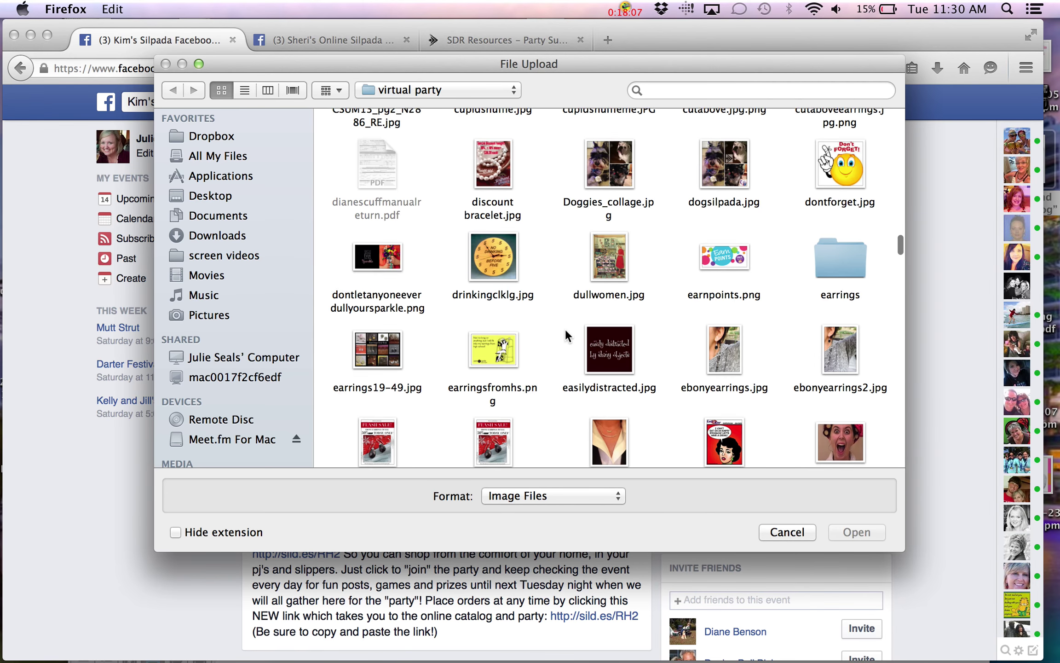
scroll(565, 329, "up", 15)
scroll(566, 331, "up", 15)
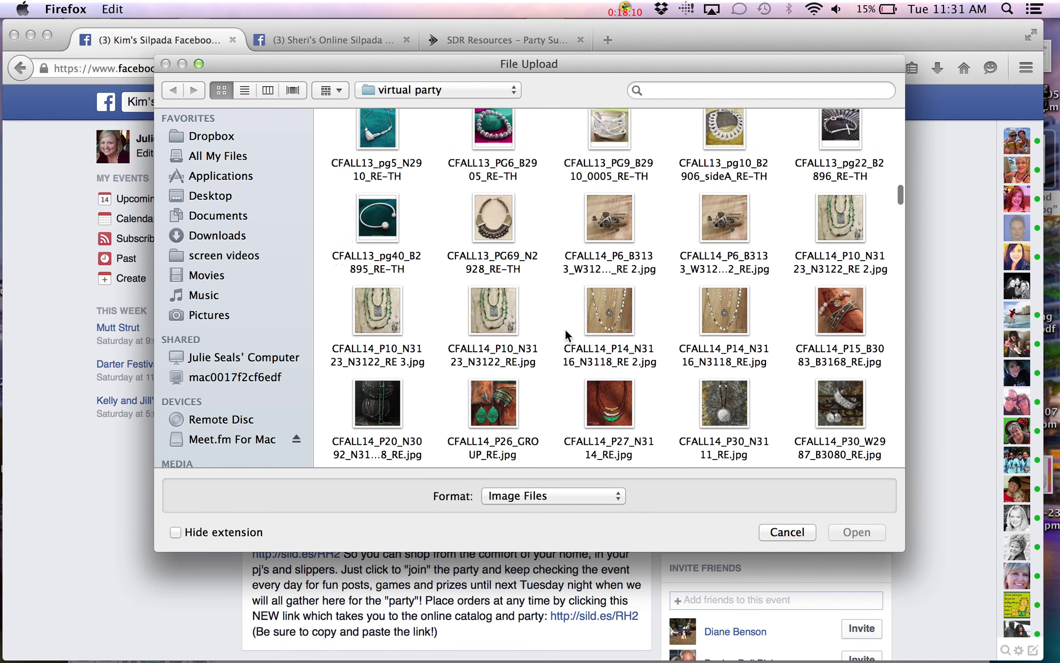
scroll(565, 329, "up", 15)
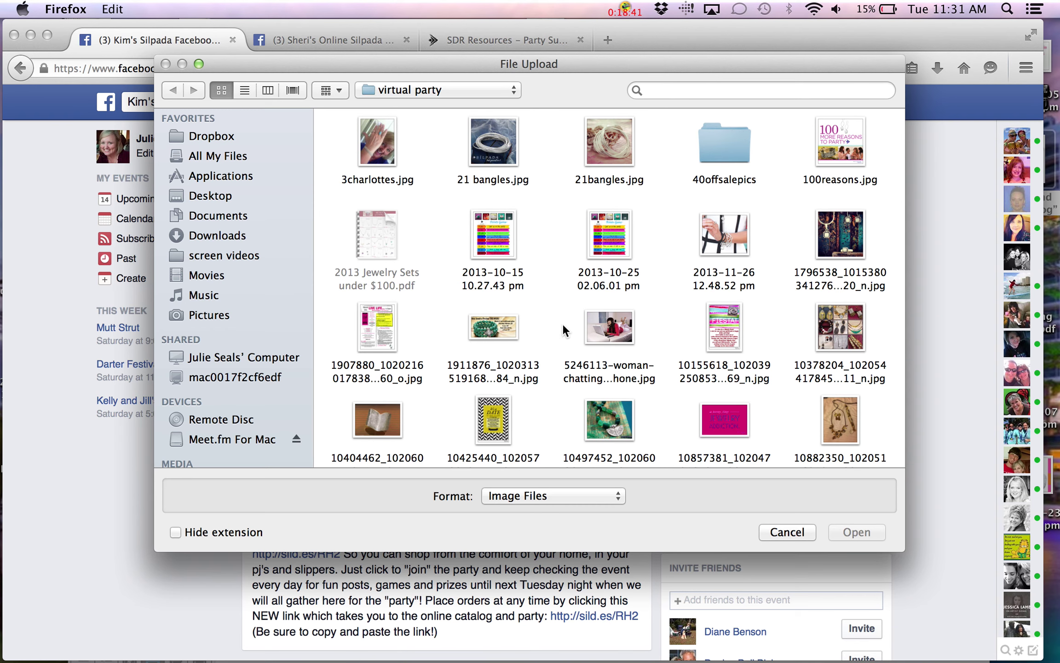
Search the folder for 'cover' and upload cover photo.jpg as the event's photo
left_click(677, 91)
type("c")
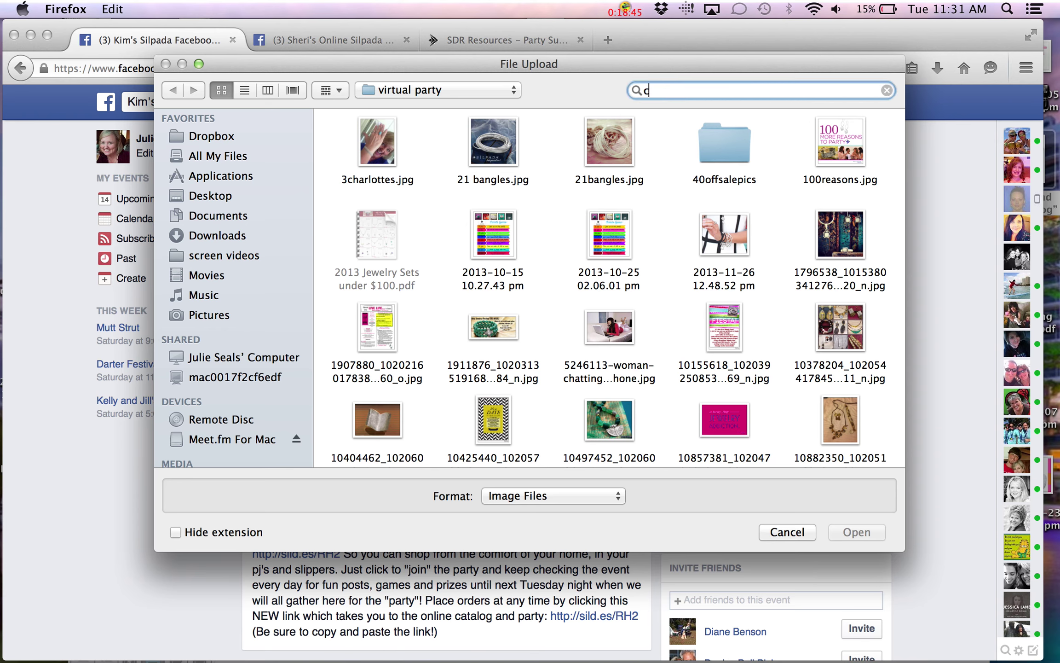
type("over")
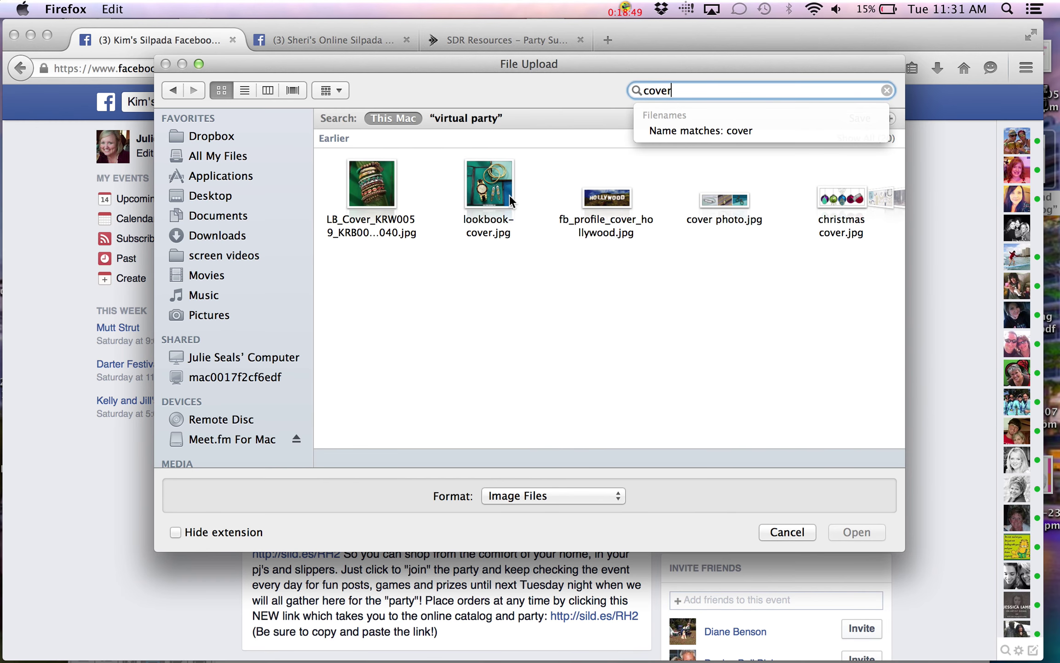
scroll(509, 195, "right", 5)
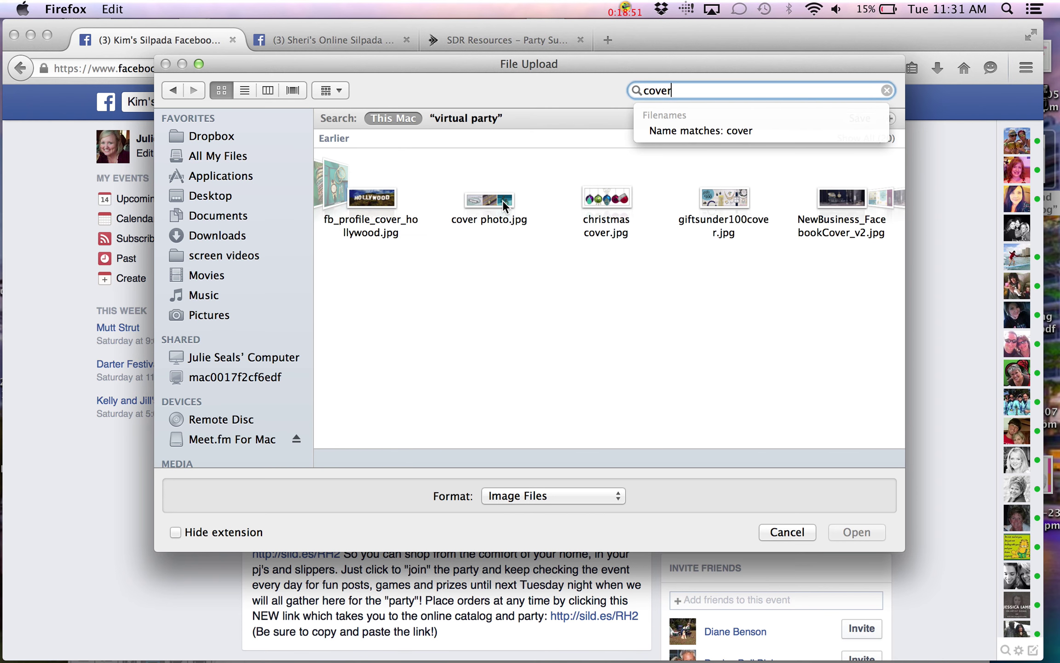
left_click(503, 201)
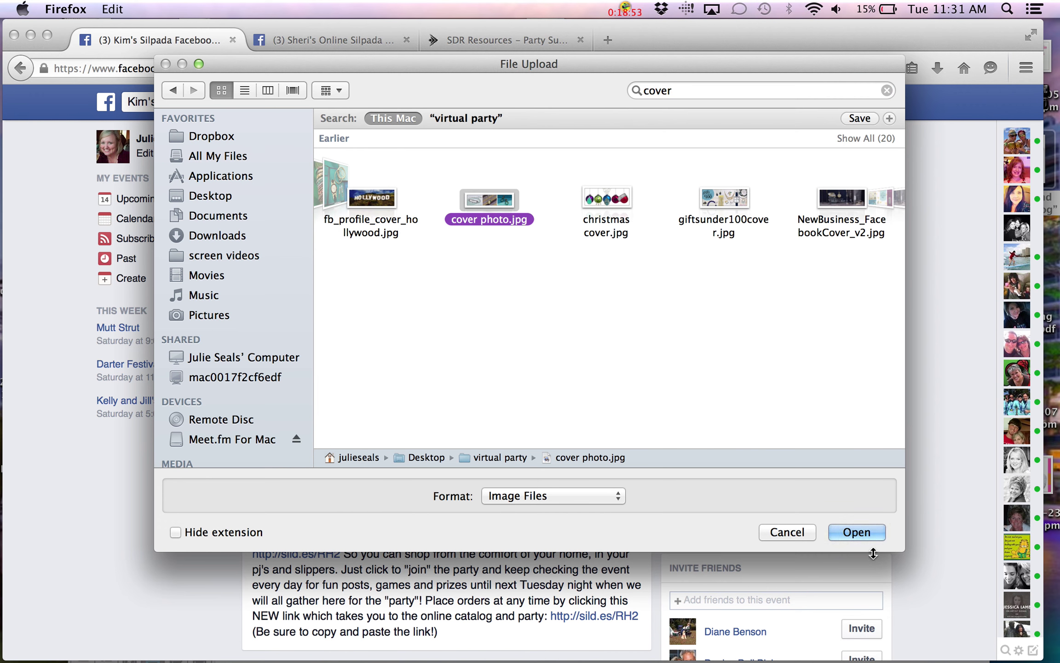
left_click(868, 532)
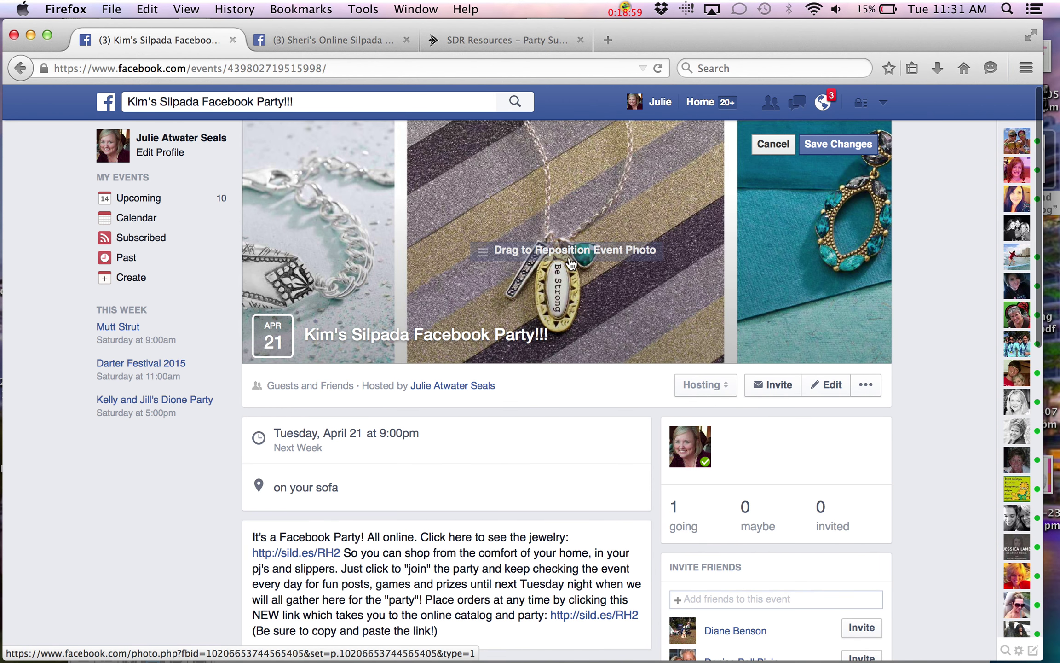
Slide the cover photo sideways so the silver bracelet sits left and the Be Strong pendant right
left_click_drag(571, 263, 775, 256)
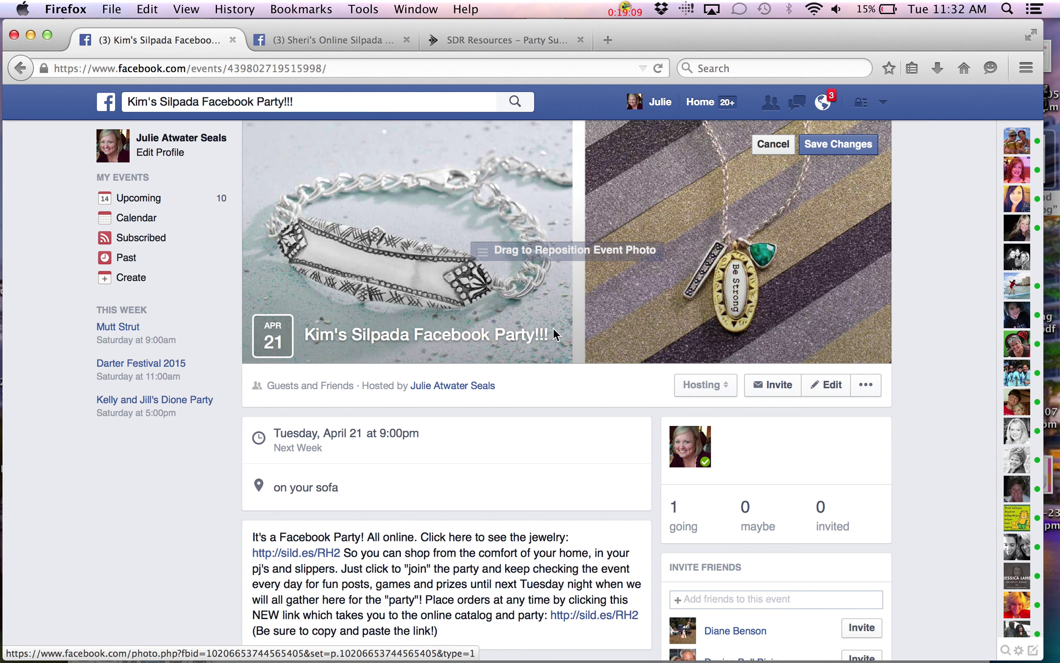
scroll(554, 328, "down", 3)
scroll(552, 327, "down", 8)
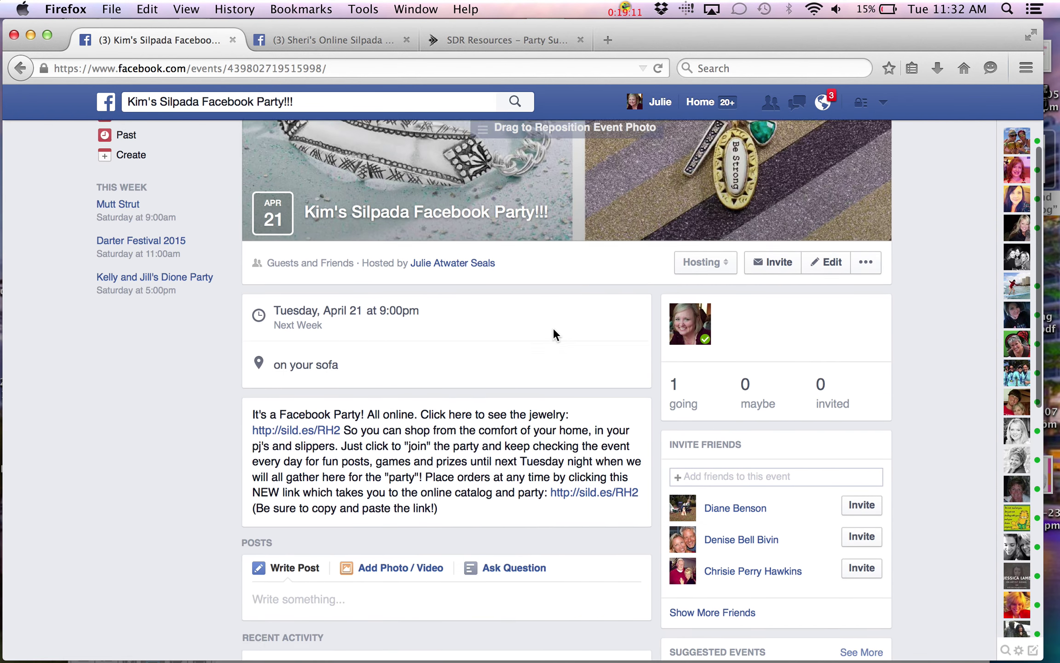
scroll(554, 328, "up", 4)
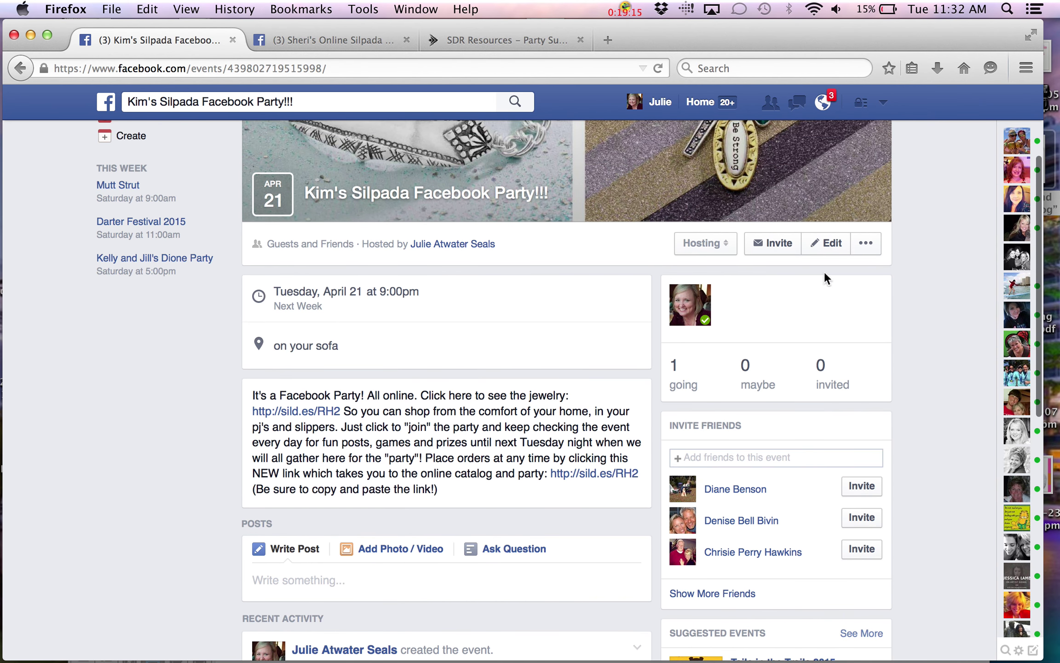
Start inviting friends to the event, then search for the hostess and select her
left_click(778, 243)
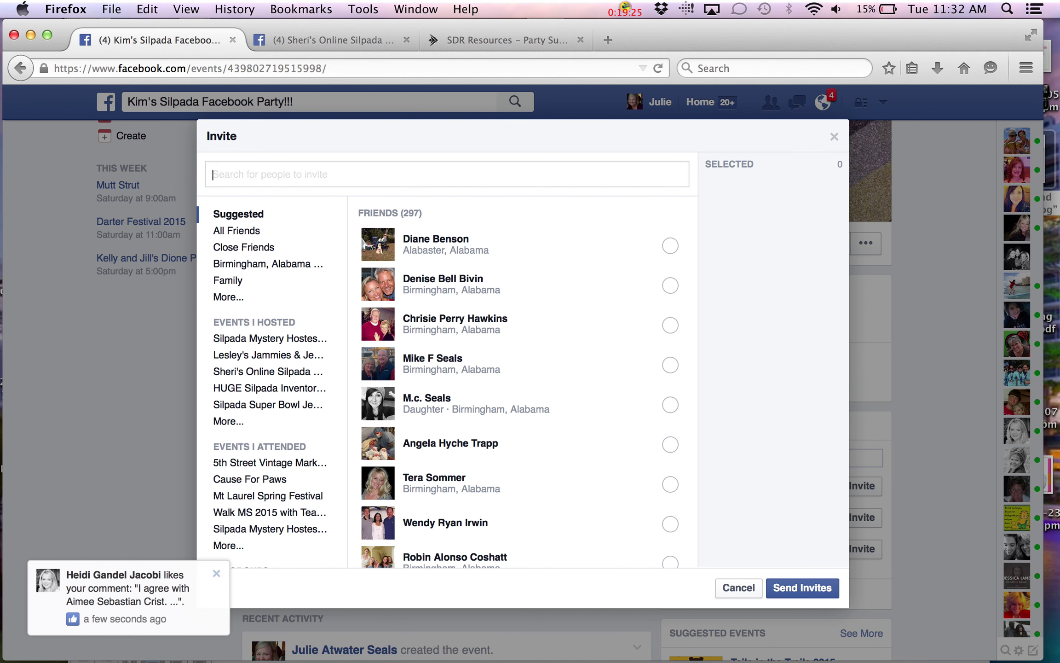
type("Kim")
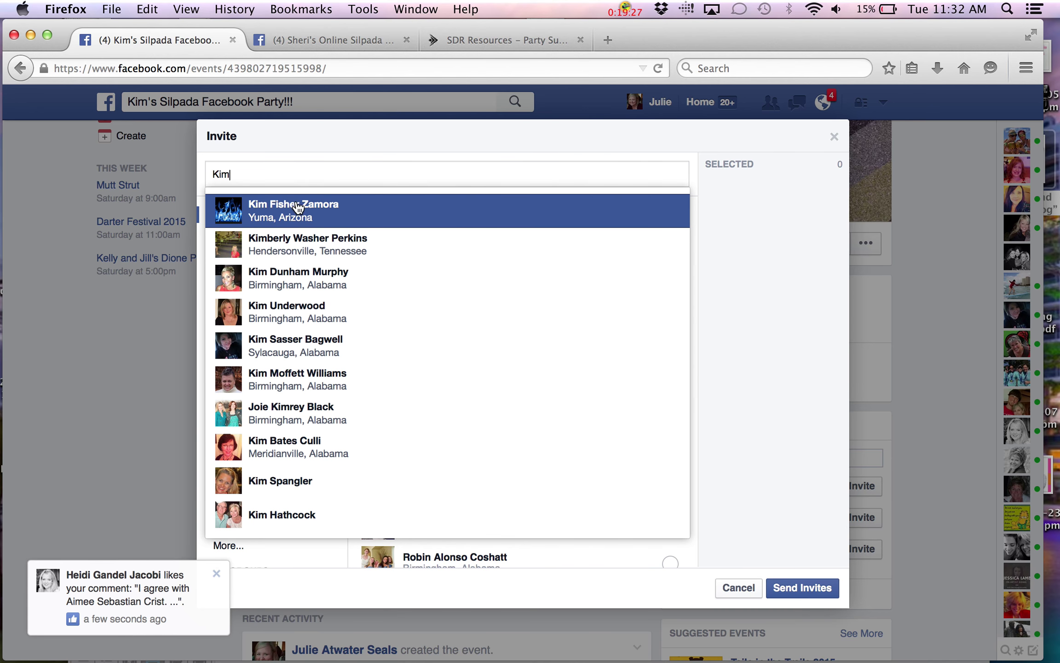
left_click(298, 208)
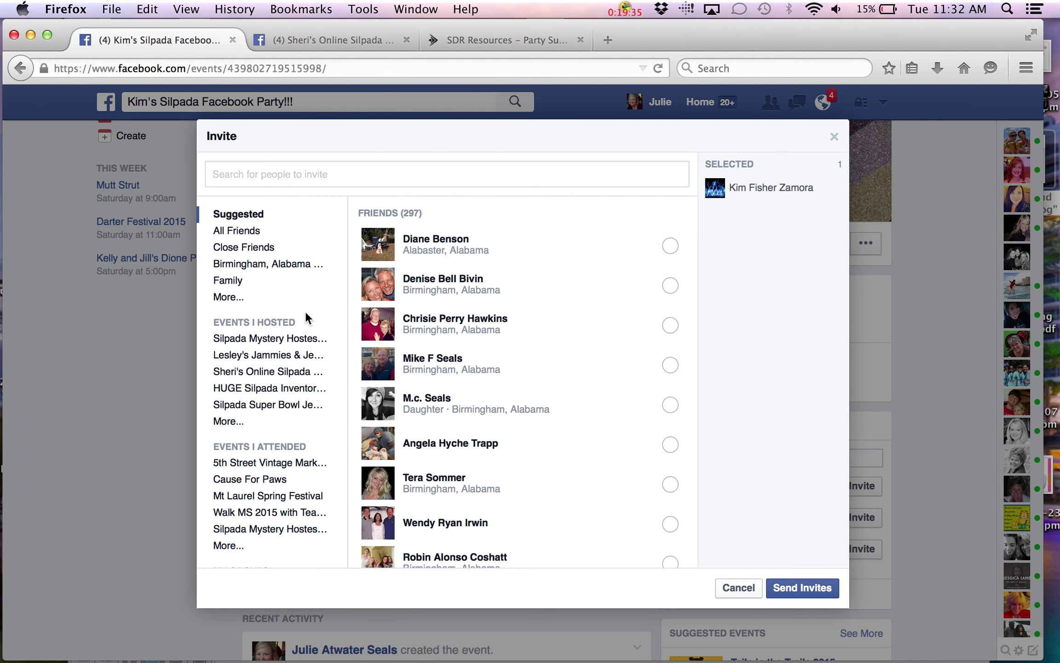
Browse the hosted events list and view all guests of a past flash-sale event
scroll(305, 311, "down", 2)
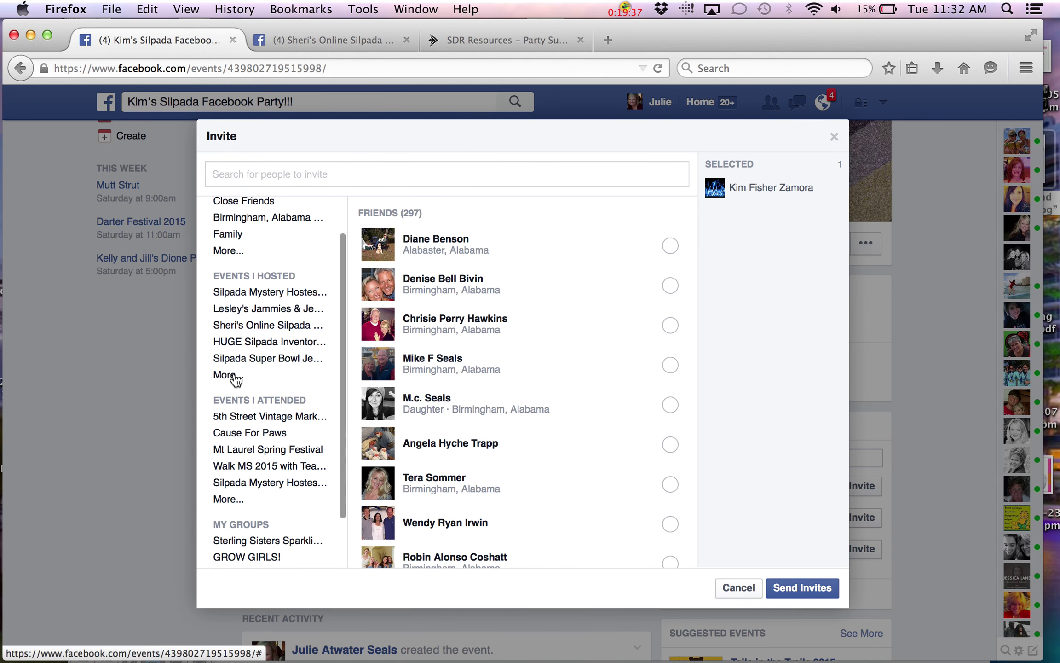
left_click(233, 375)
scroll(285, 335, "down", 3)
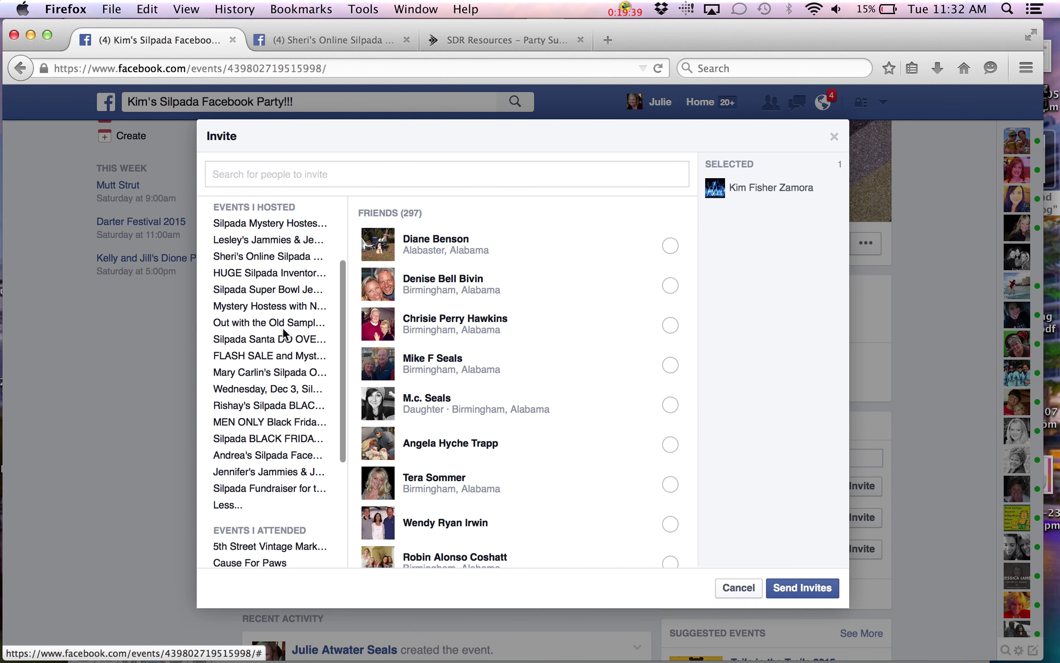
scroll(286, 335, "up", 2)
scroll(285, 335, "down", 1)
scroll(284, 335, "up", 2)
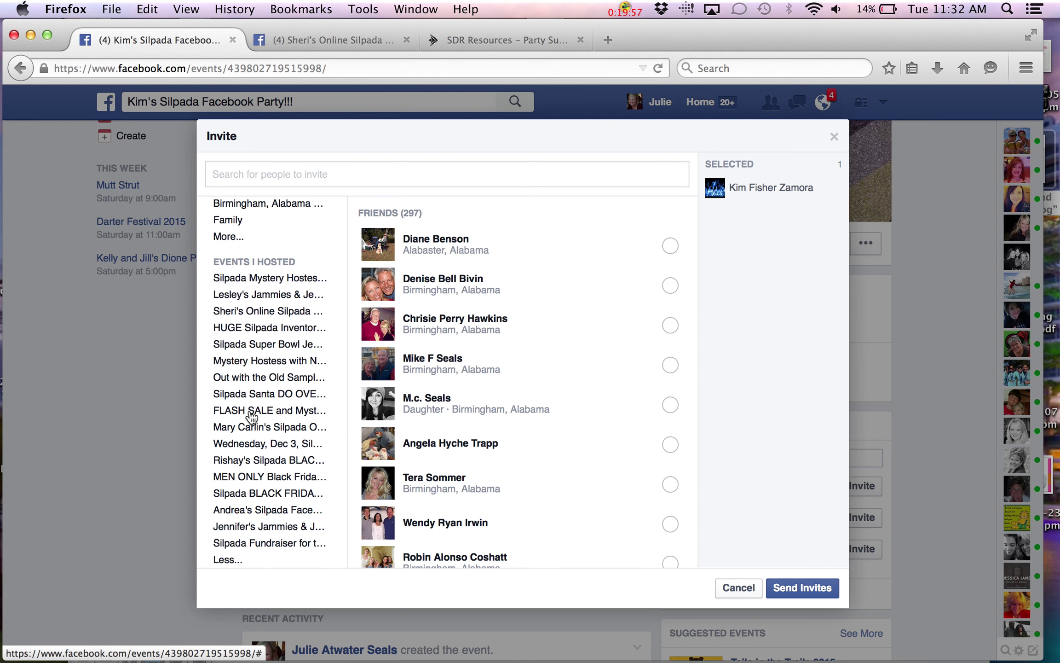
left_click(251, 411)
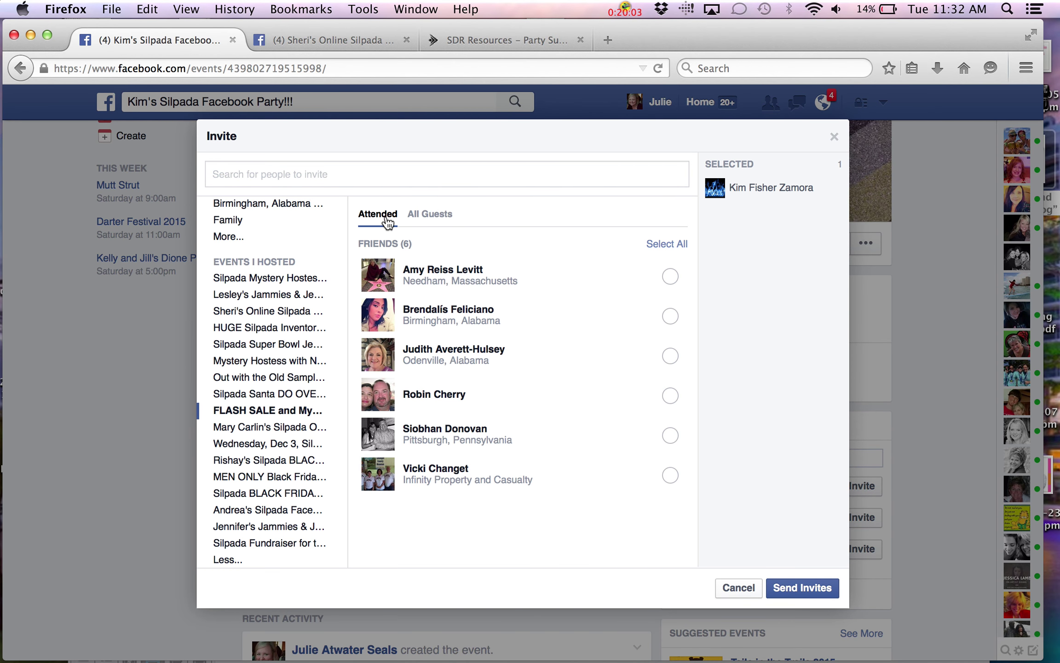
left_click(431, 219)
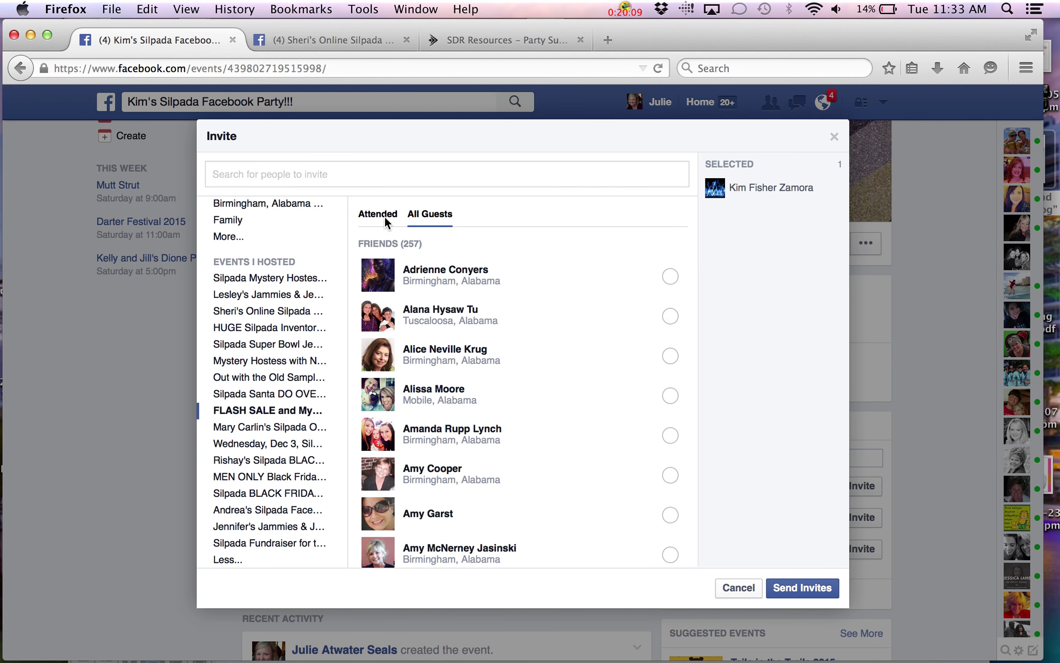
scroll(286, 259, "up", 3)
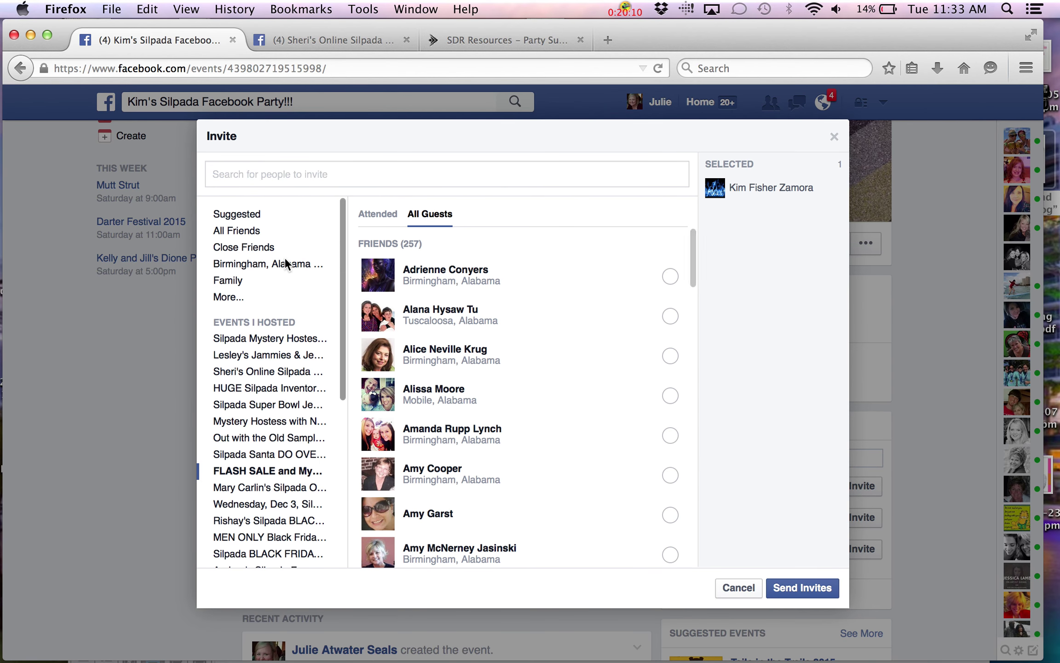
Select all 79 friends in the My Hostesses list as invitees
left_click(221, 299)
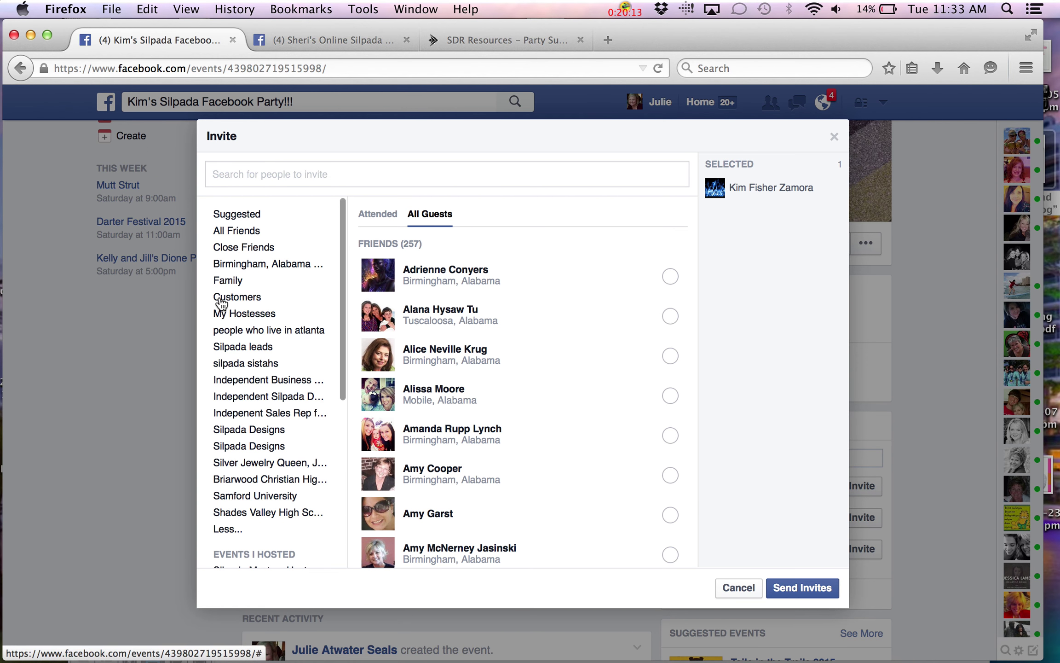
left_click(239, 315)
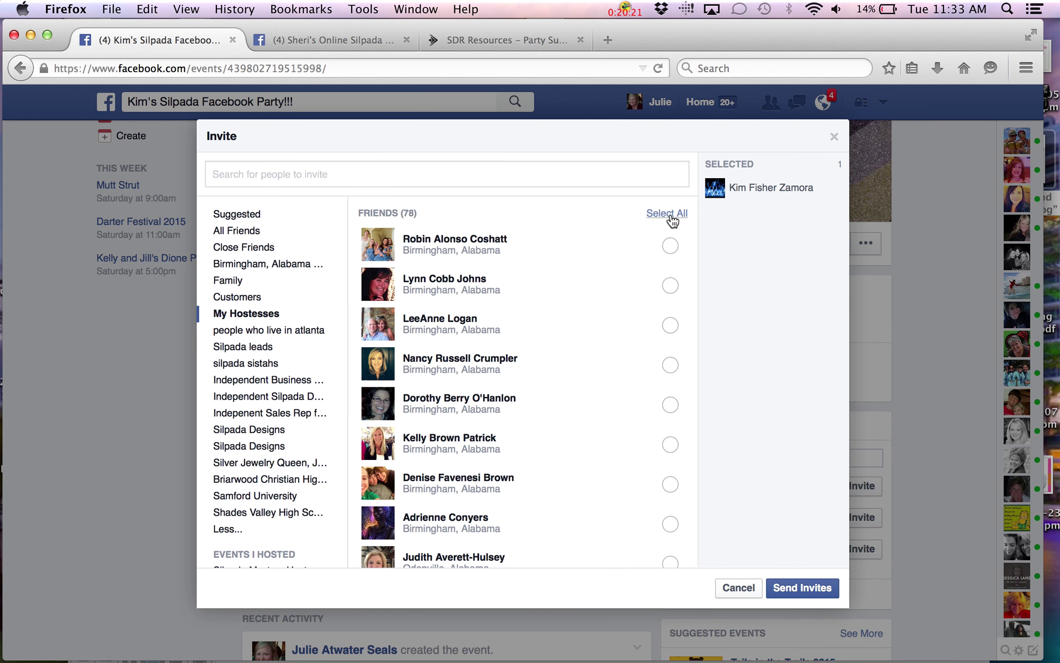
left_click(666, 213)
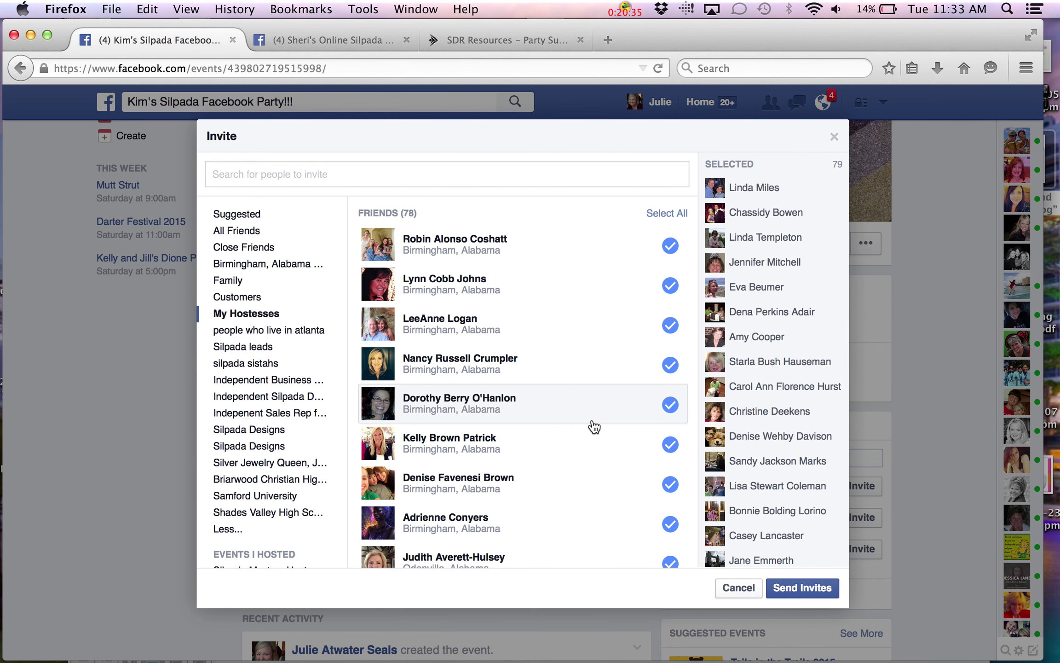
scroll(593, 427, "down", 15)
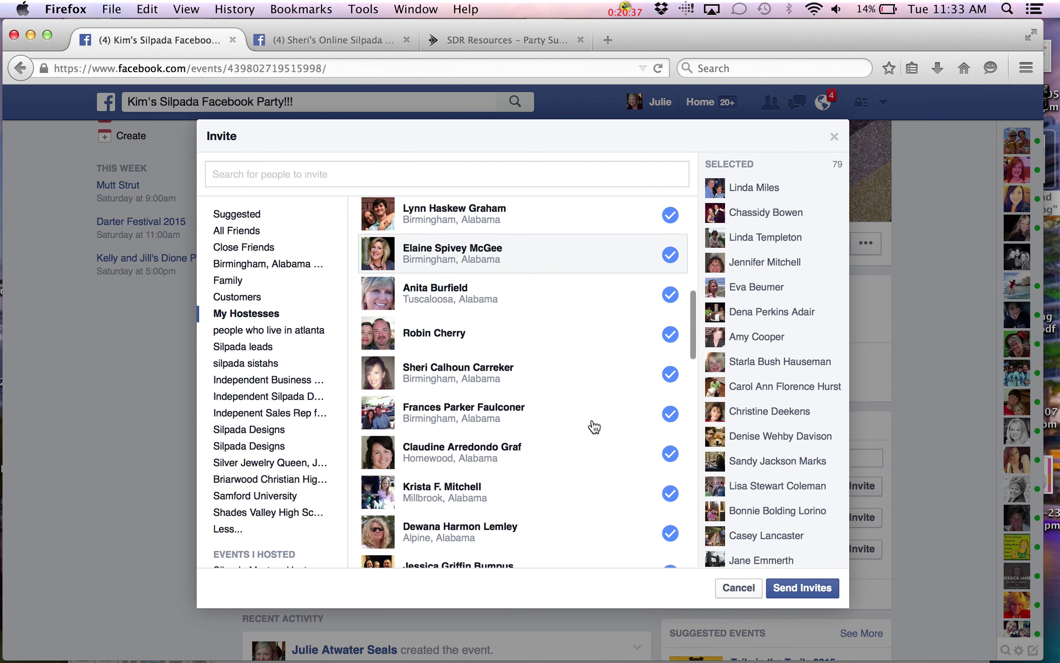
scroll(593, 427, "down", 8)
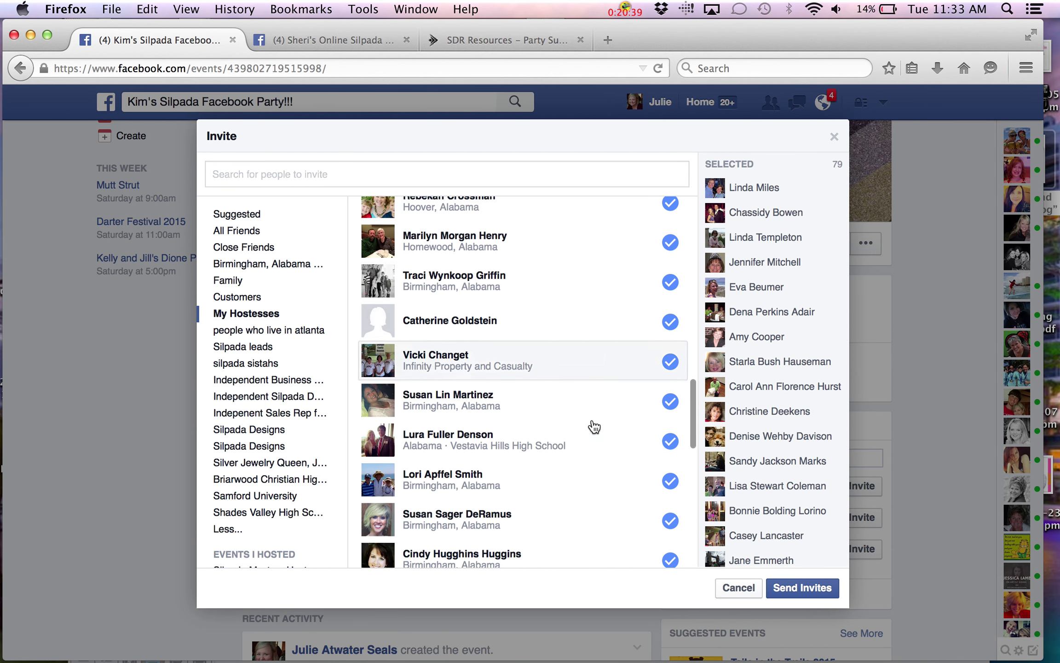
scroll(594, 428, "down", 5)
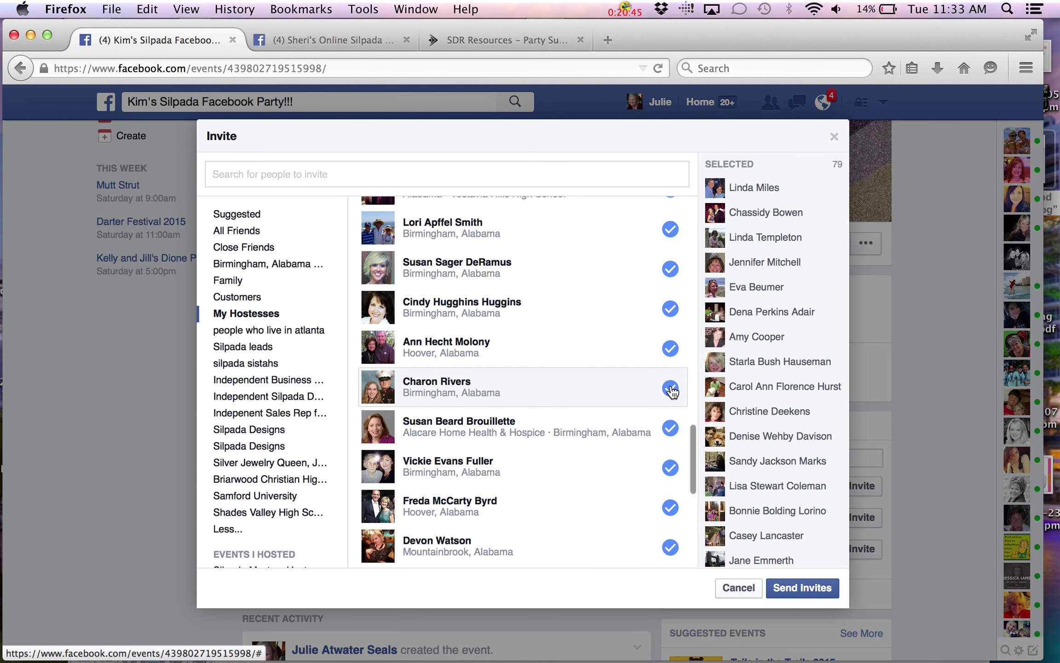
left_click(670, 388)
left_click(671, 388)
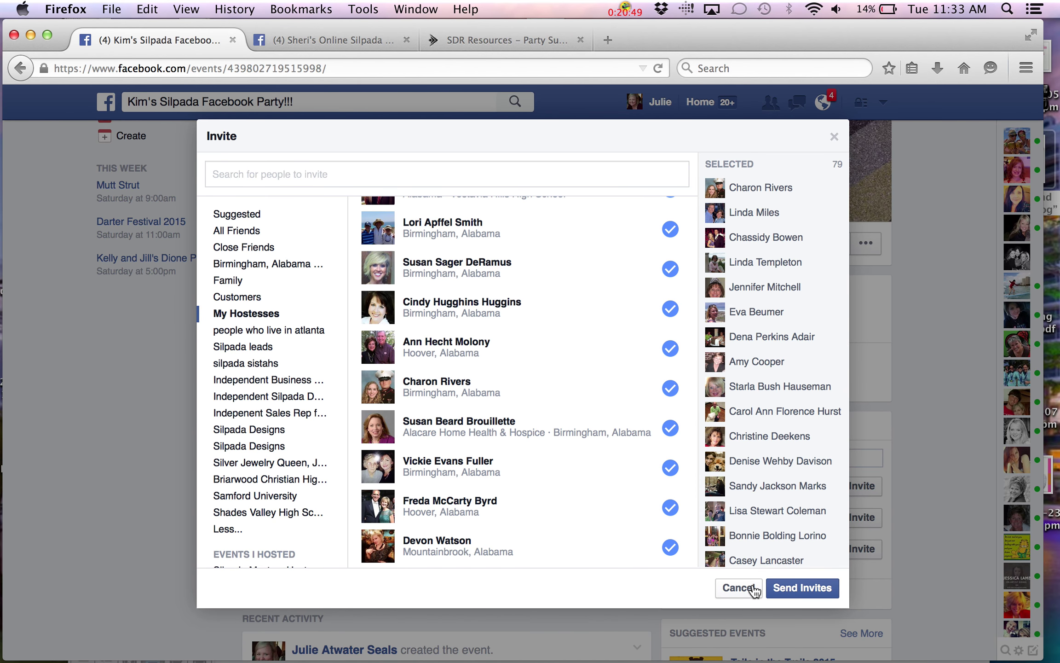
Discard the large invite selection and confirm the event's invited list is still empty
left_click(754, 589)
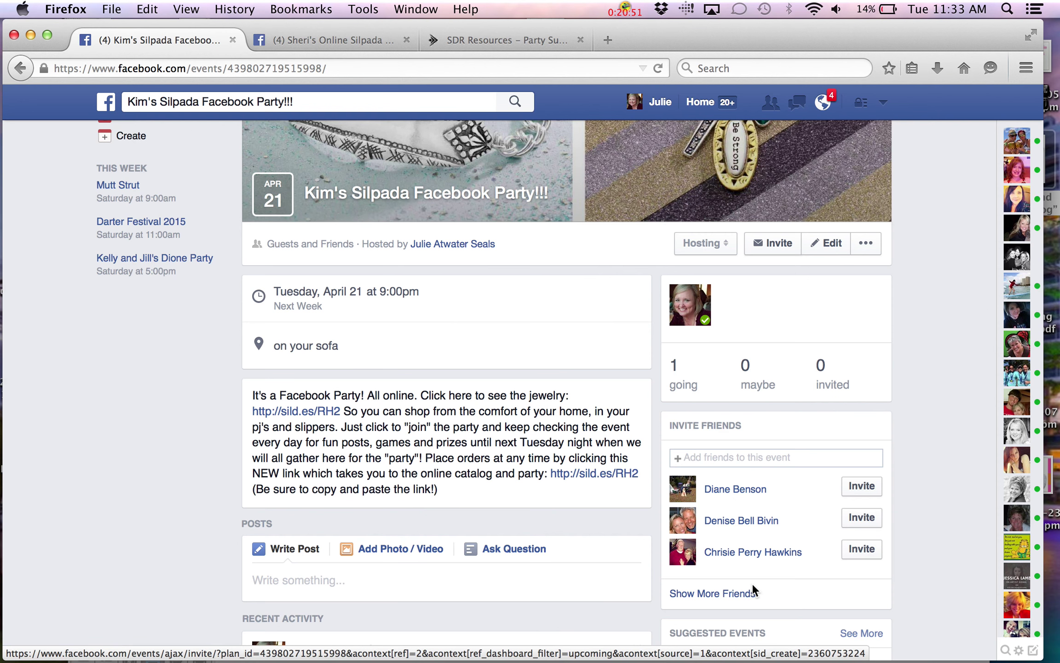
left_click(825, 385)
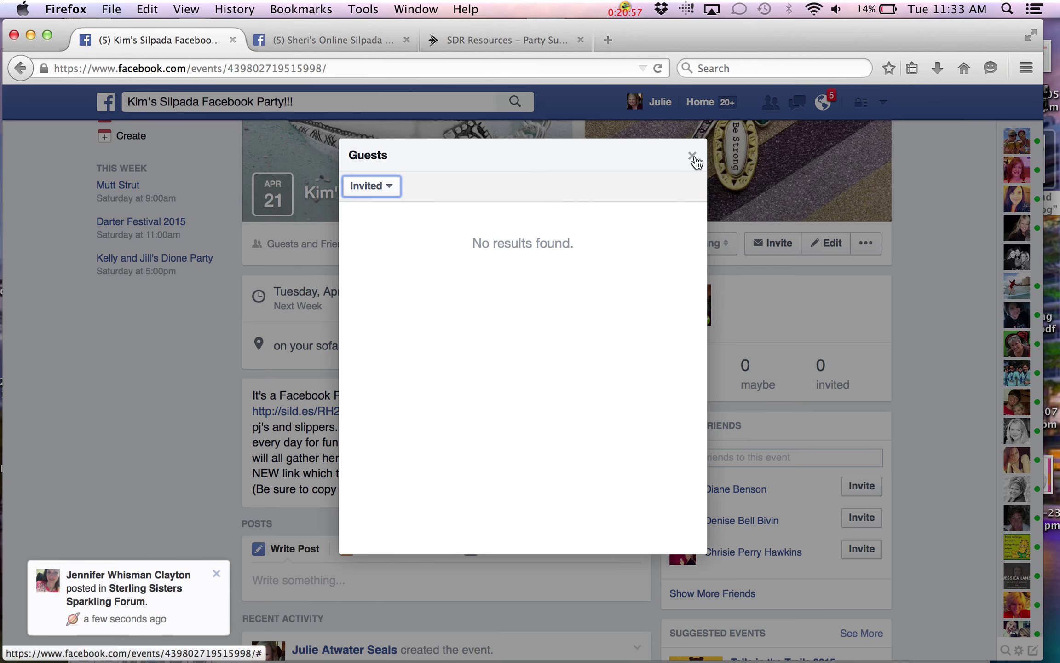
left_click(693, 156)
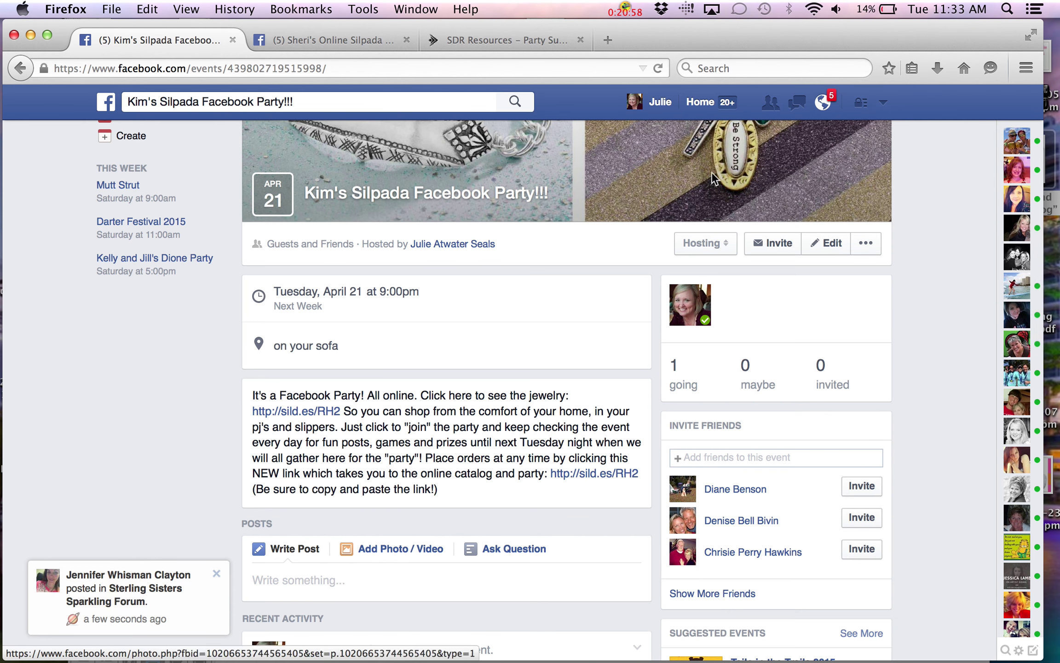
Search for the hostess and send her the only event invitation
left_click(781, 246)
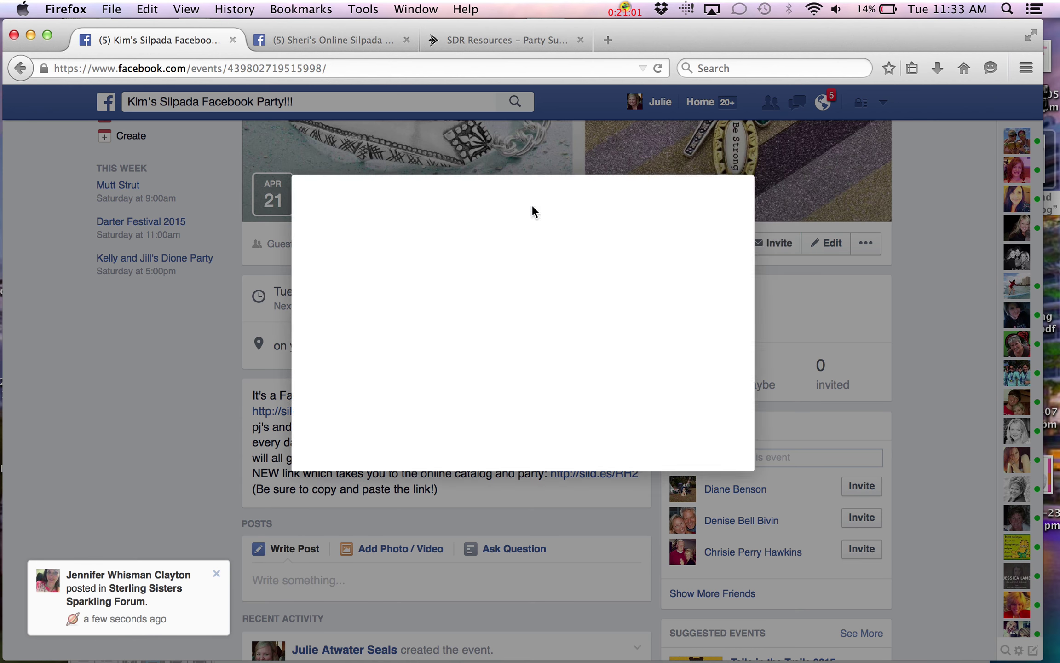
type("kim")
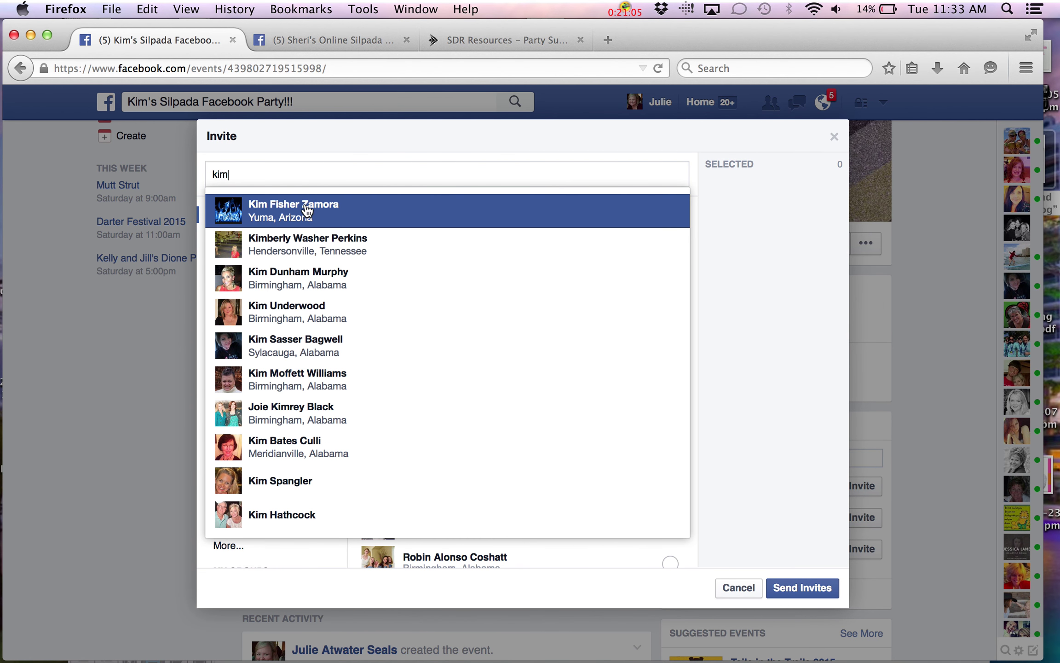
left_click(307, 211)
left_click(811, 588)
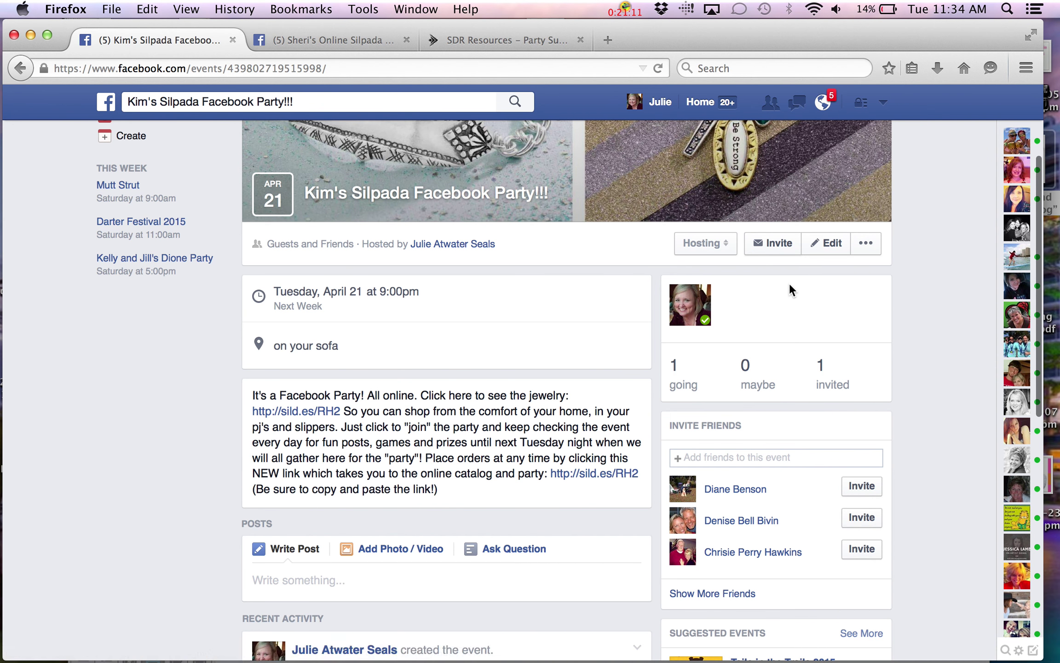
left_click(826, 246)
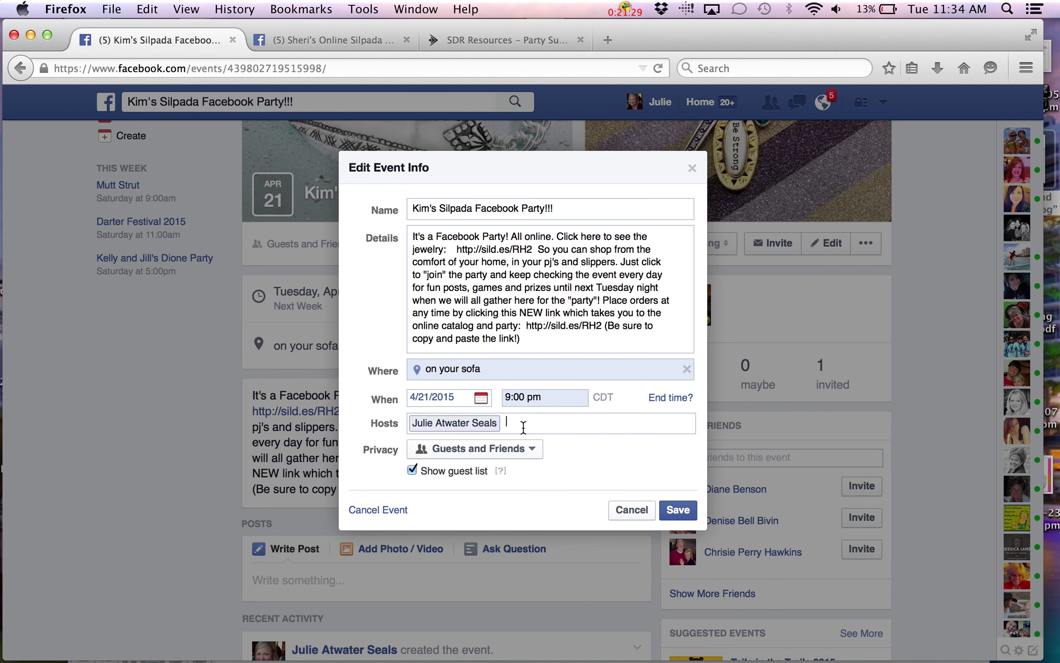
Enter the hostess in the Hosts field as a co-host and save the event details
left_click(523, 427)
type("kim")
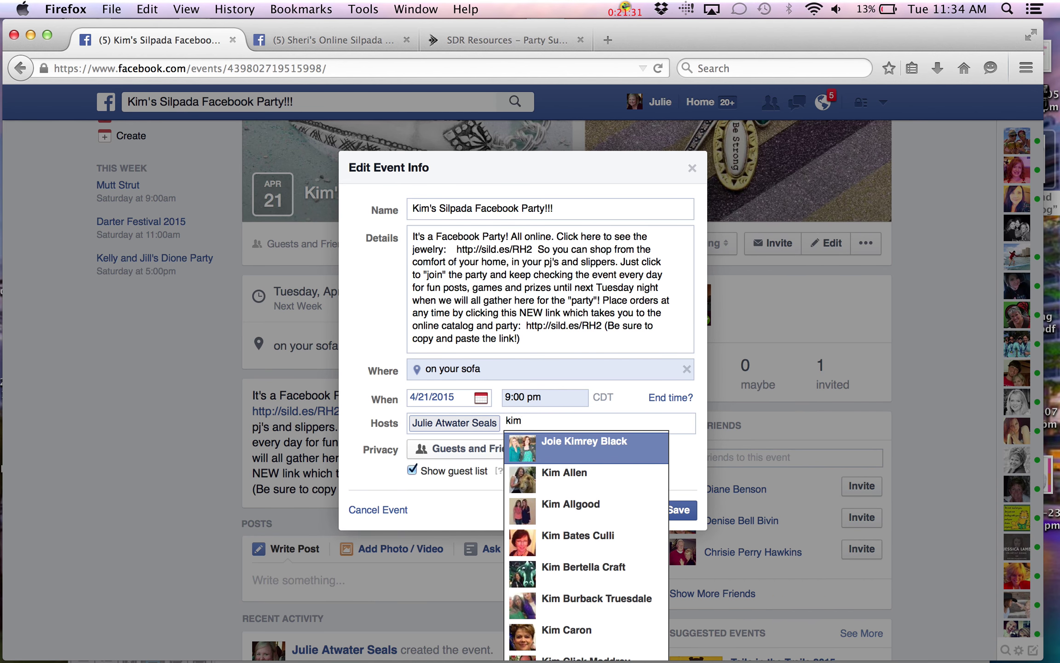
type(" z")
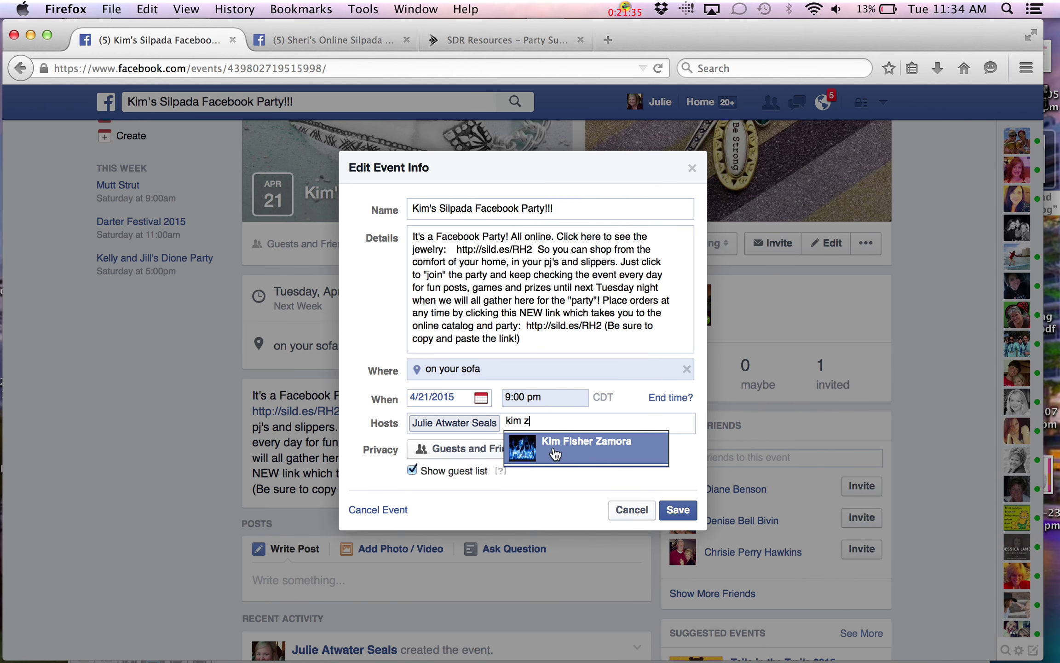
left_click(554, 453)
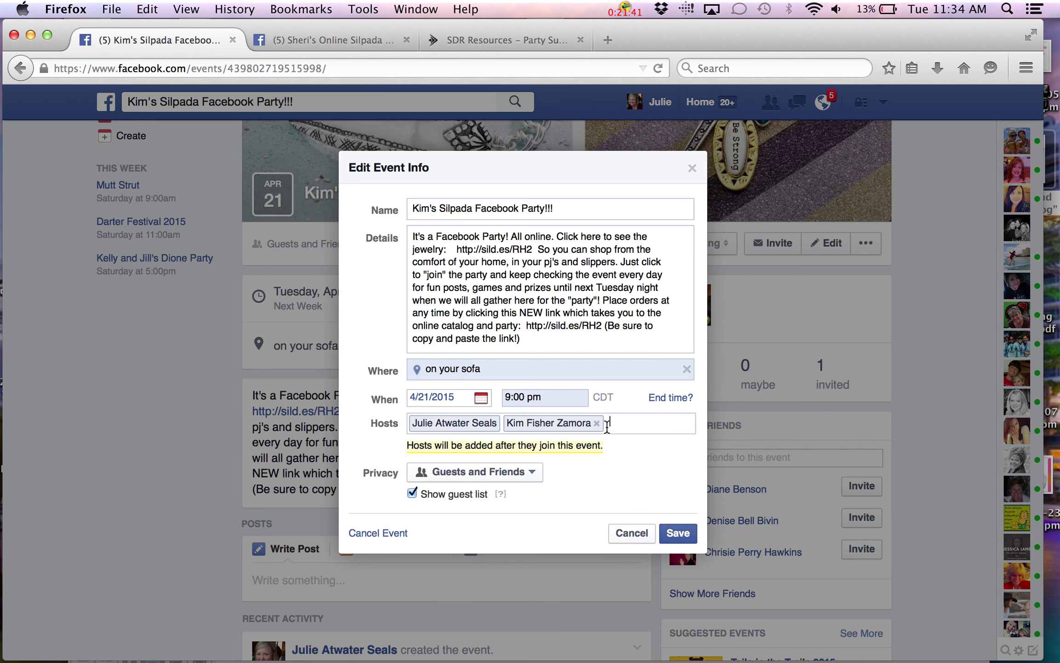
left_click(678, 534)
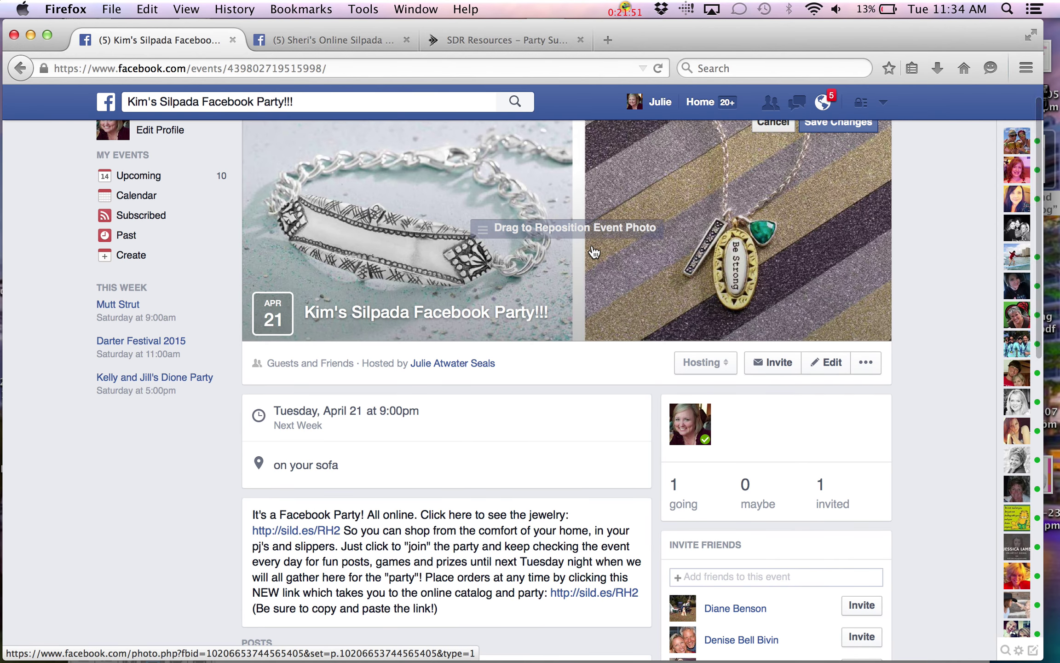
scroll(594, 252, "up", 1)
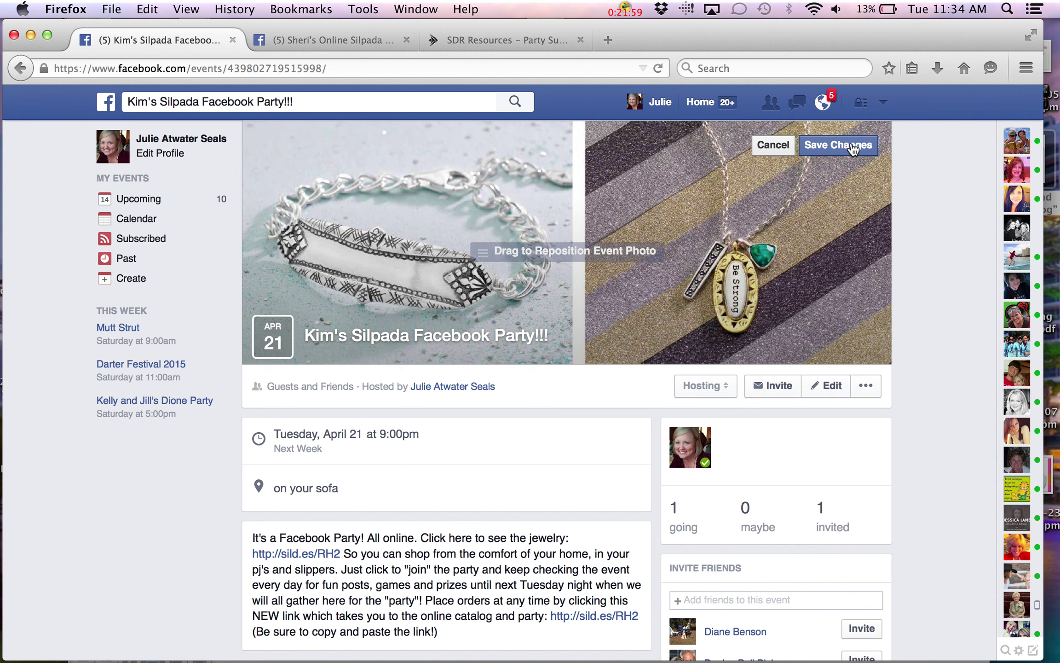
left_click(852, 146)
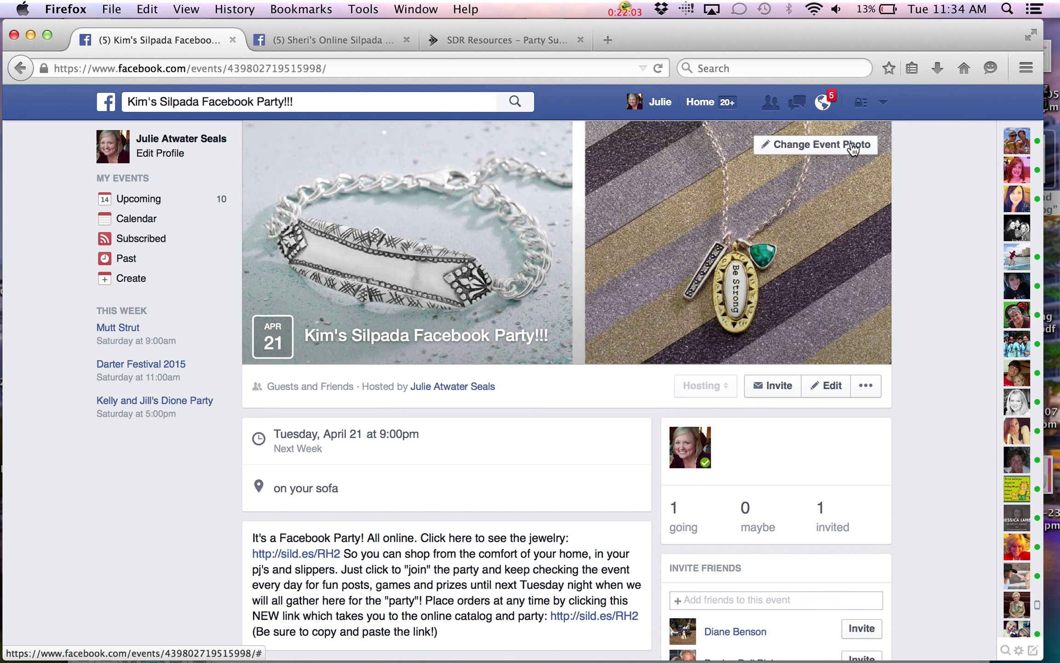
scroll(853, 149, "down", 6)
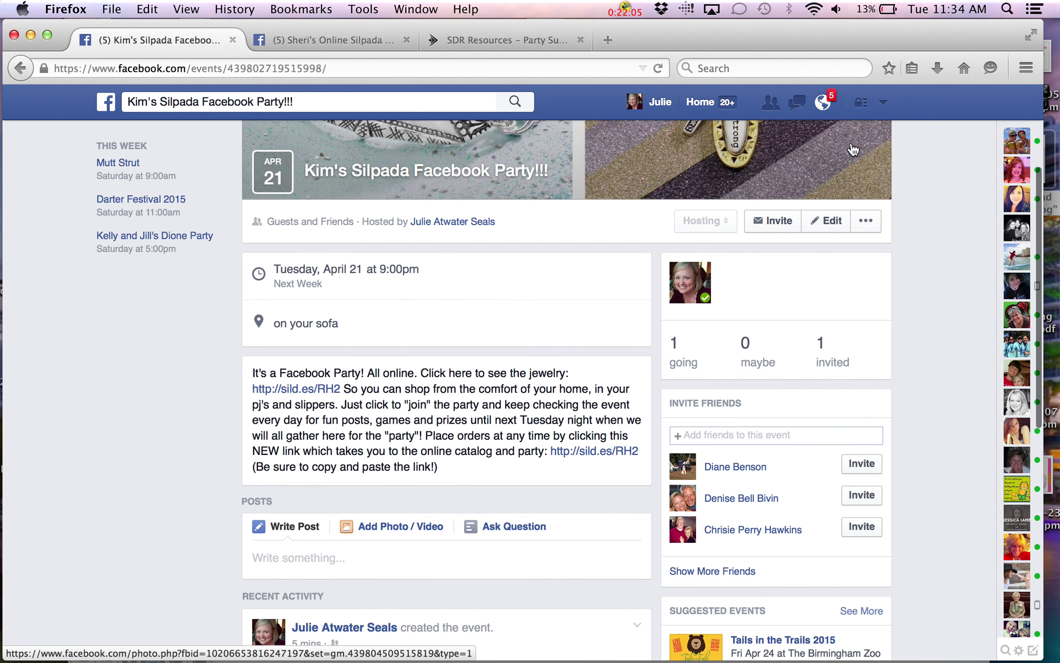
scroll(851, 142, "down", 2)
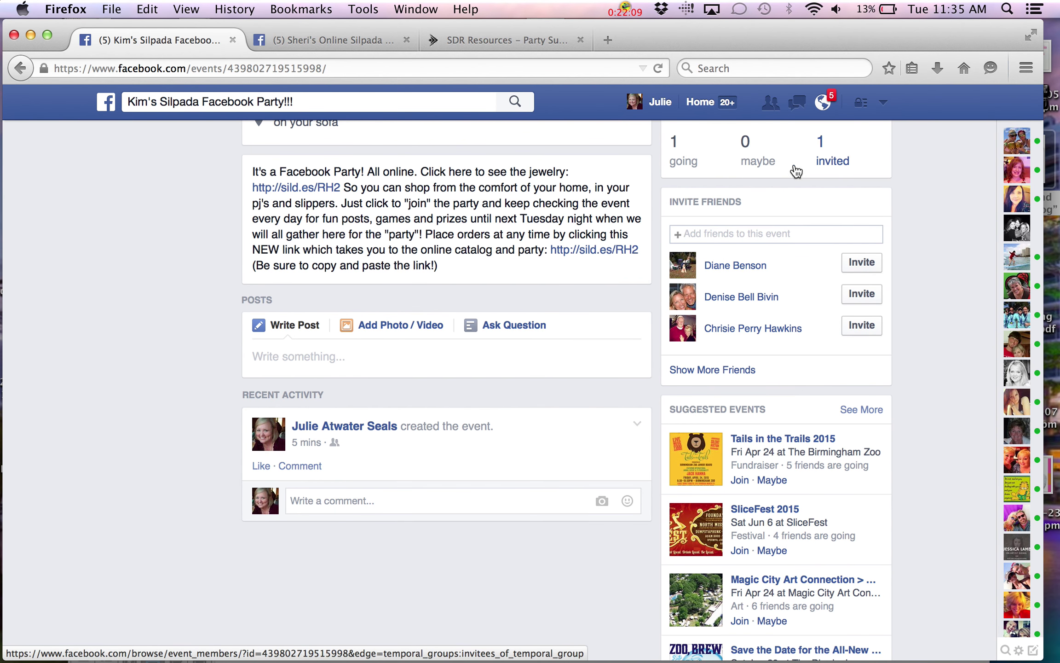
scroll(539, 396, "up", 8)
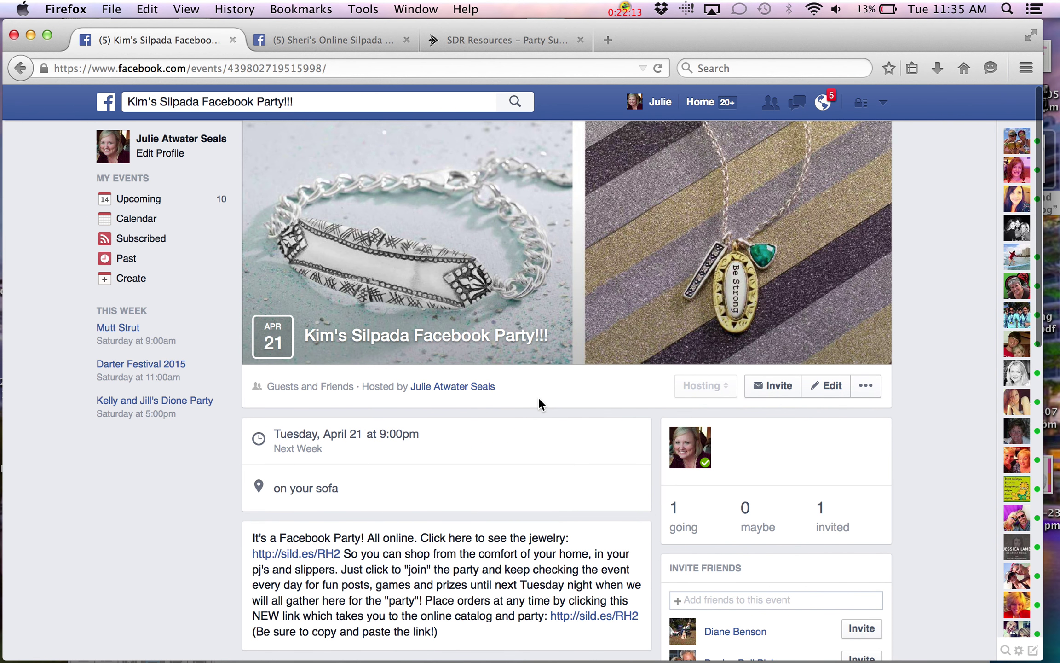
scroll(539, 399, "down", 6)
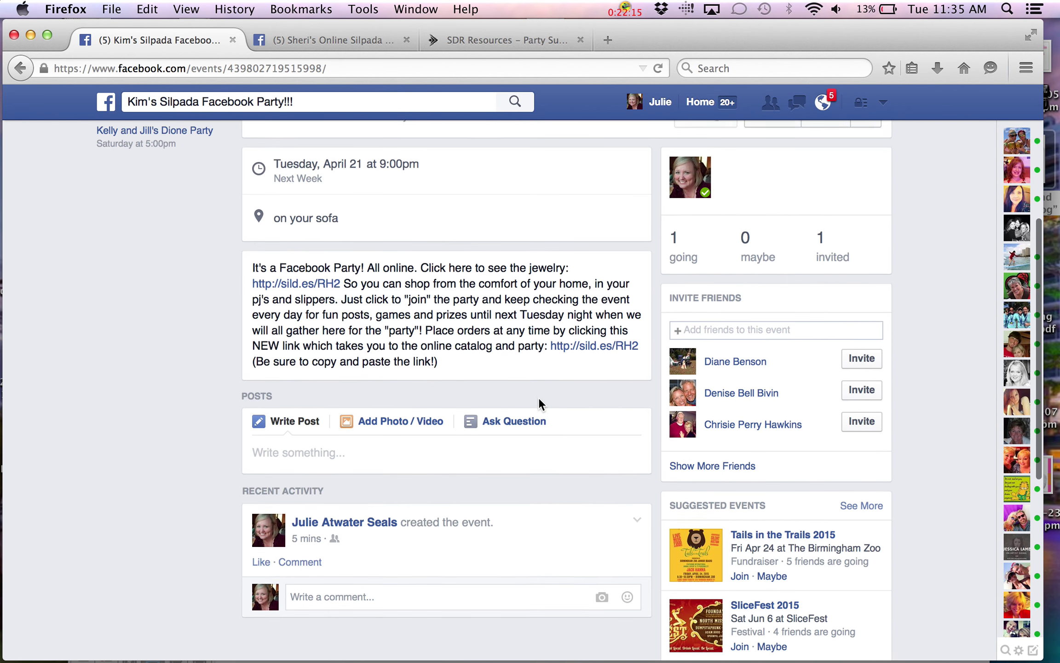
scroll(539, 400, "down", 2)
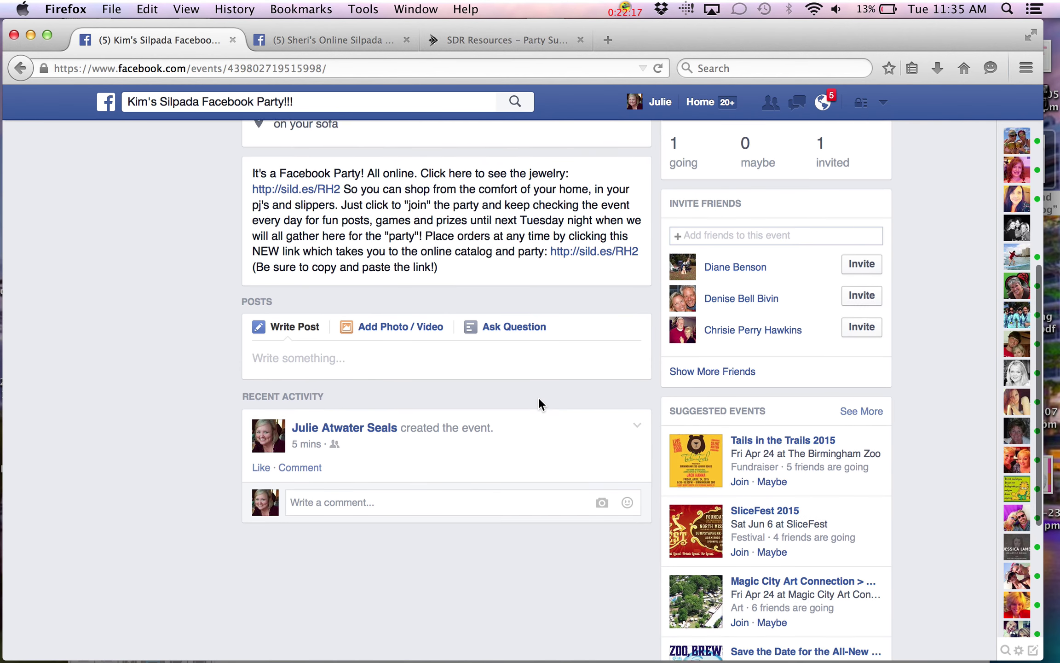
Start a photo post on the event and attach 21 bangles.jpg
left_click(411, 324)
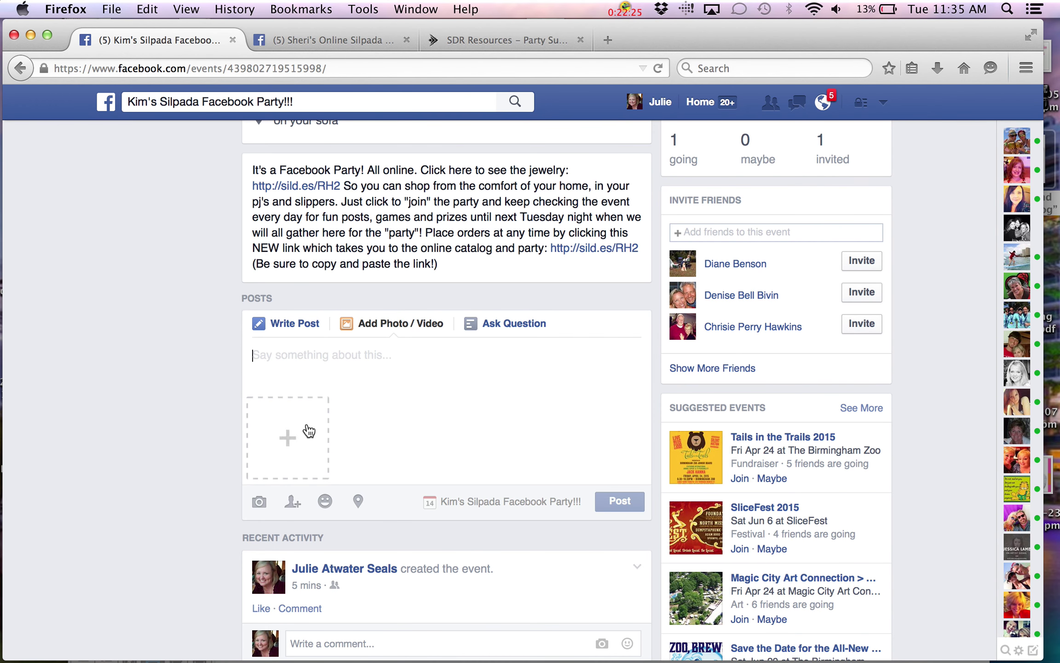
left_click(291, 441)
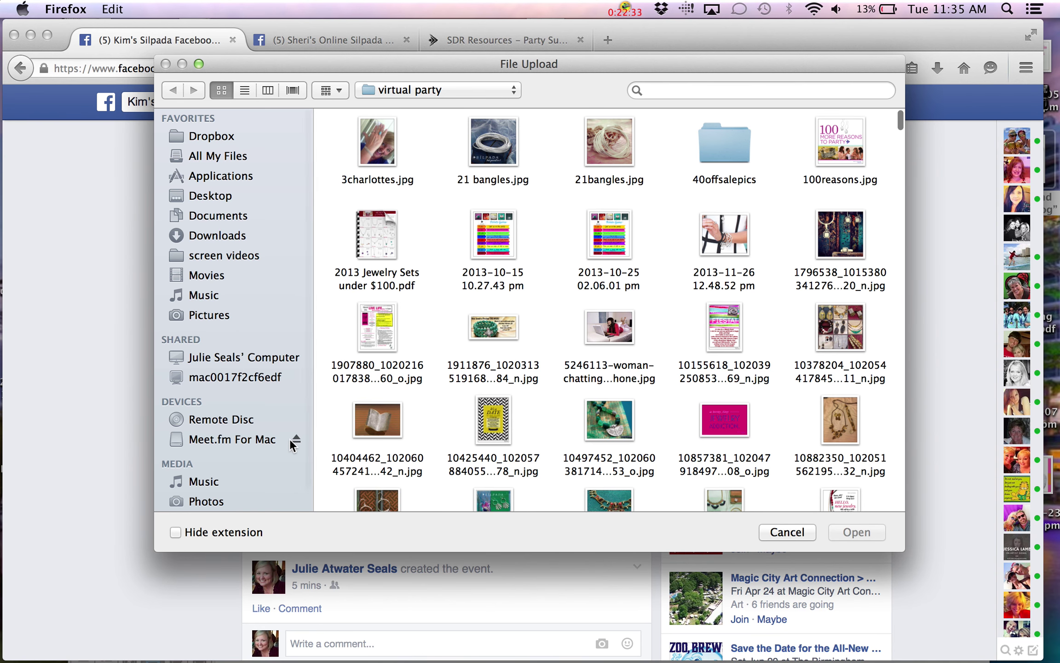
left_click(494, 138)
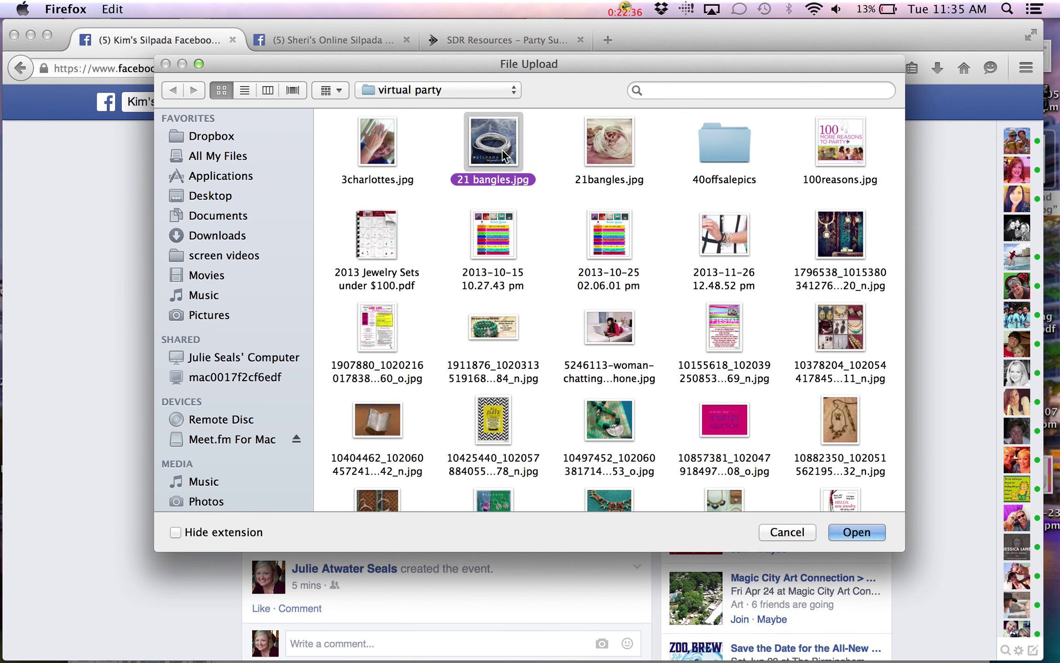
left_click(873, 535)
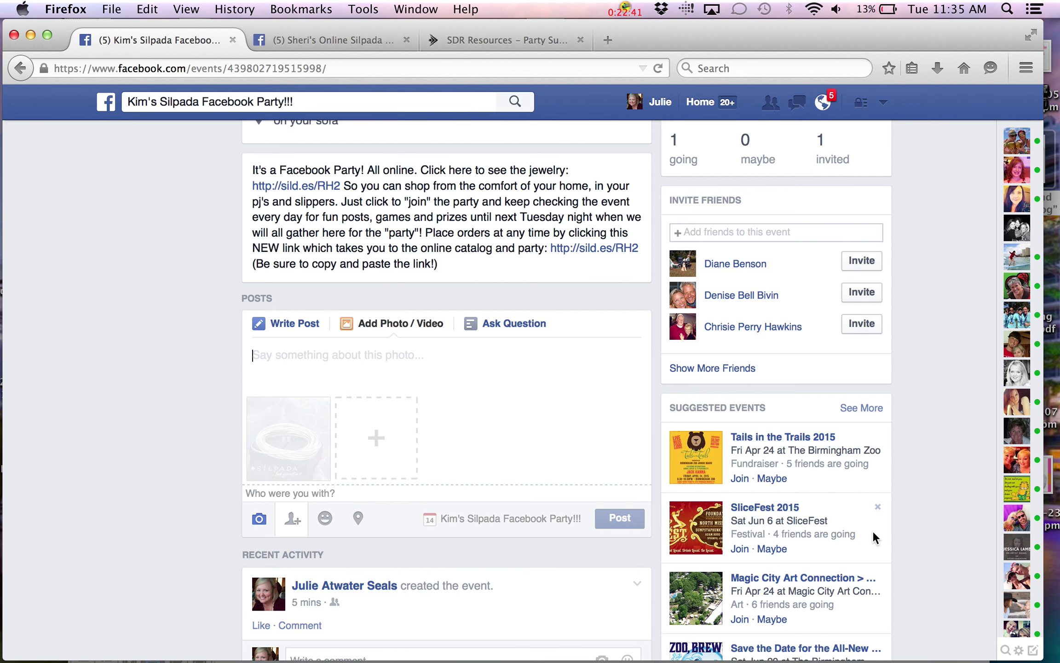
Caption the photo '21 Bangles! Instant sterling silver arm Party!!! Click here to order:' and paste the link
left_click(281, 360)
type("21 Bangles!  Instant sterling silver ar")
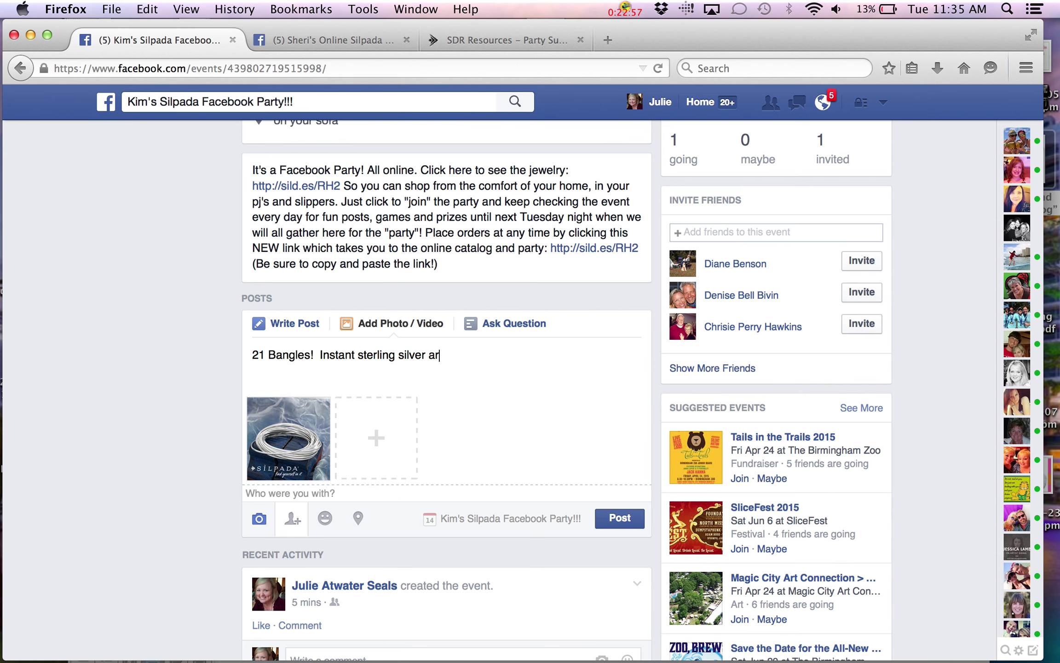
type("m Party!!!  Click he")
key("BackSpace")
key("BackSpace")
key("BackSpace")
type("k here to or")
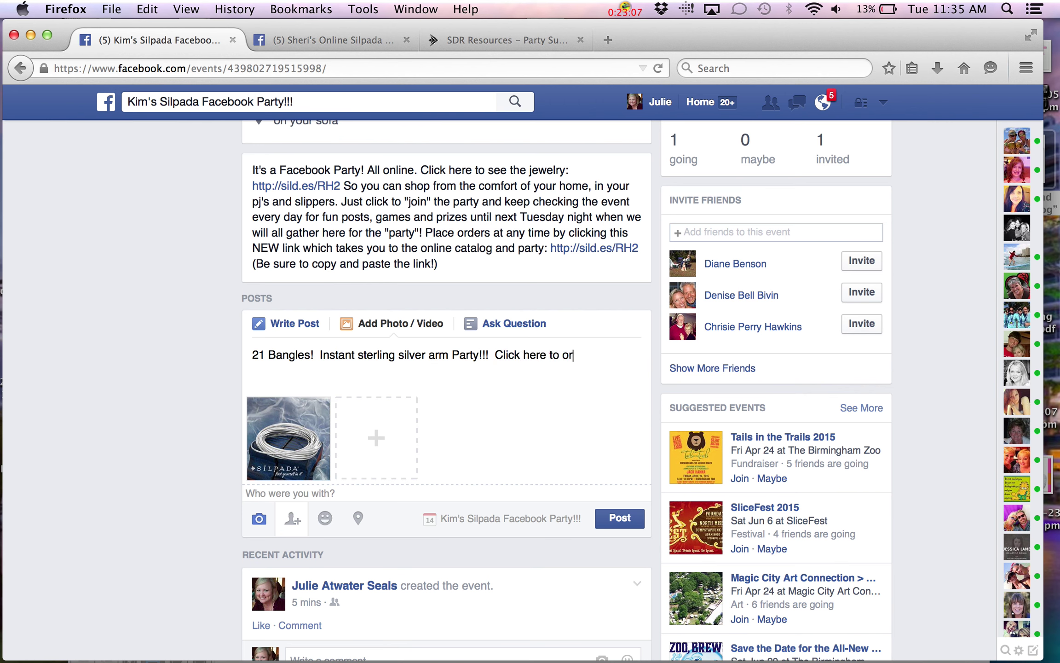
type("der:")
right_click(604, 362)
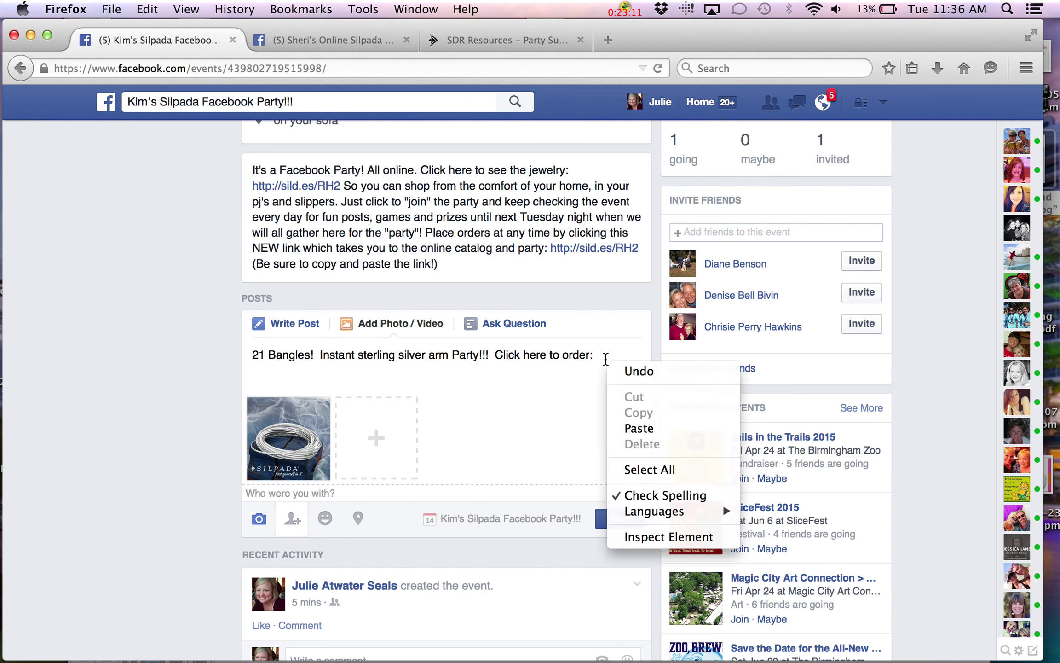
left_click(627, 428)
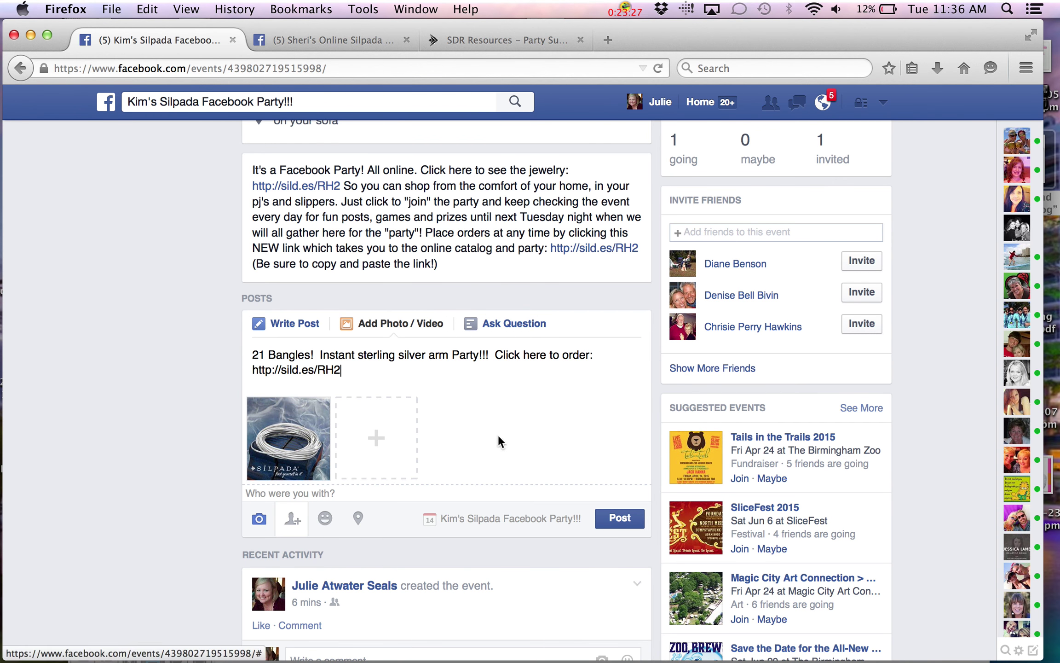
Publish the bangles photo post and review it on the event page
left_click(626, 522)
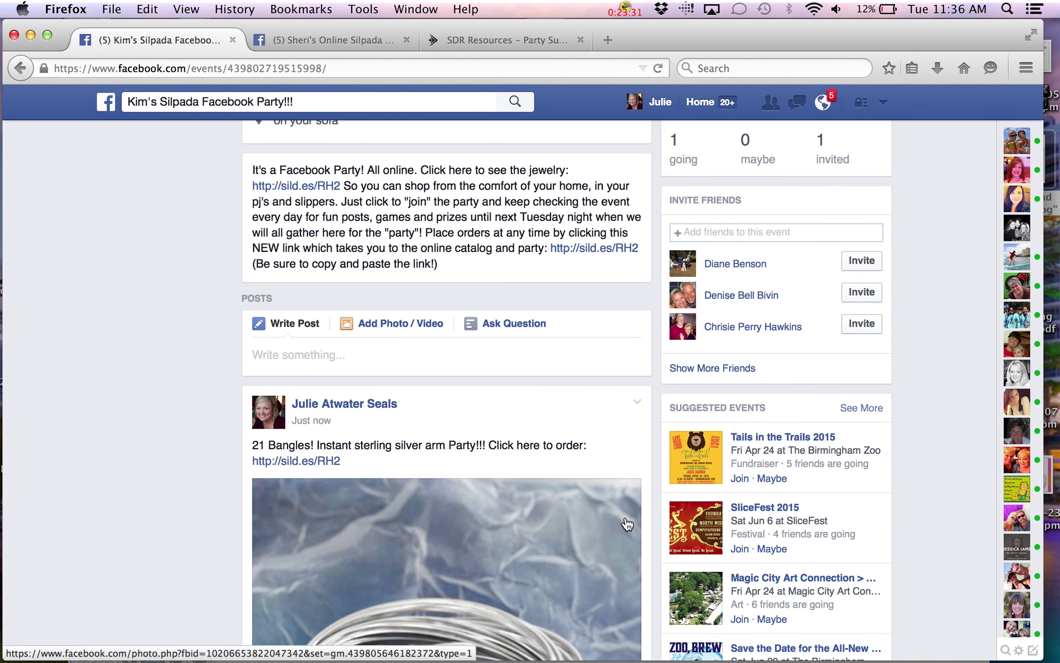
scroll(626, 522, "down", 7)
scroll(626, 522, "up", 5)
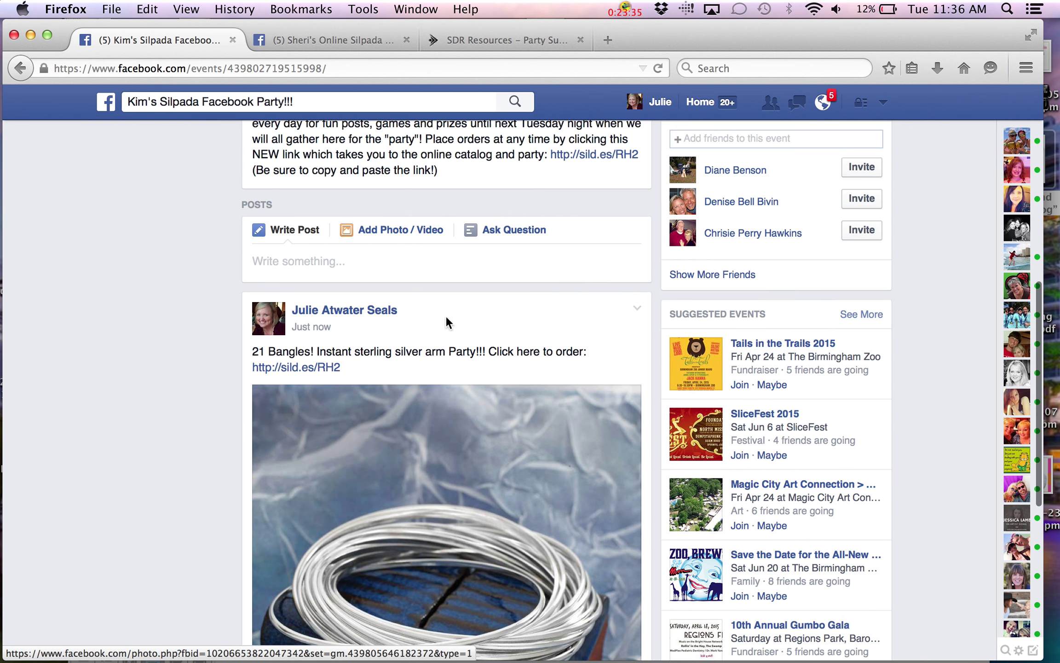
scroll(492, 520, "down", 4)
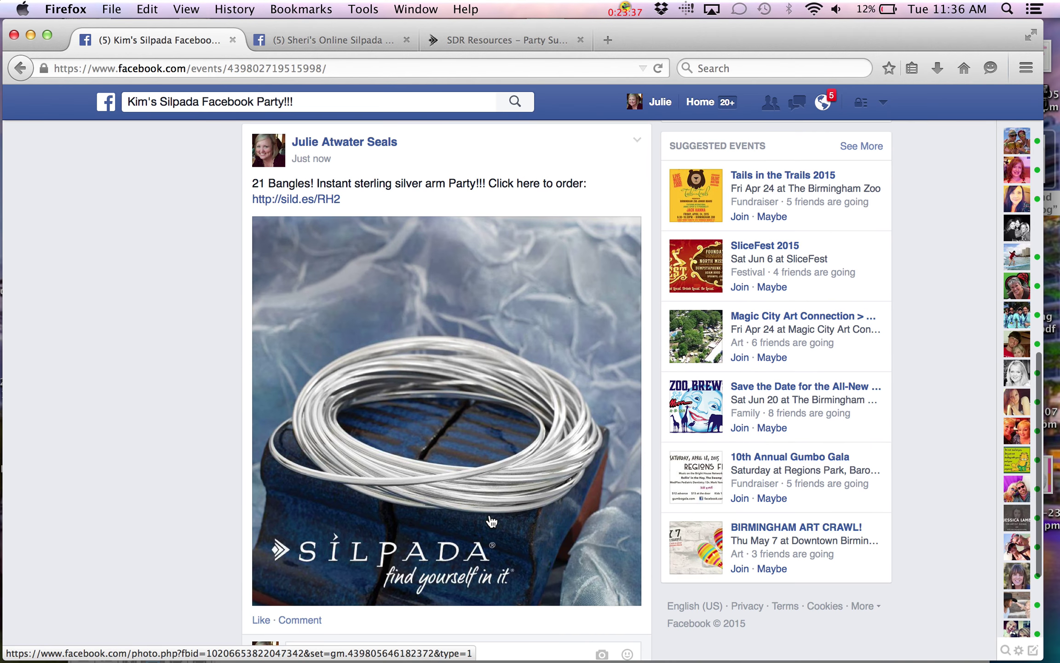
scroll(492, 521, "down", 2)
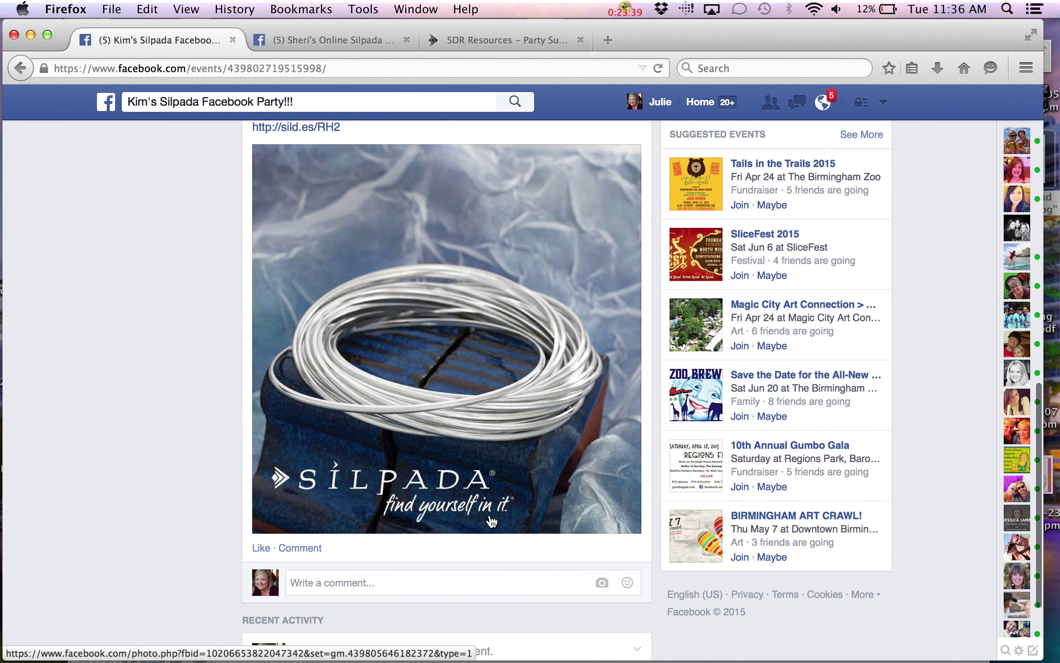
scroll(491, 520, "up", 5)
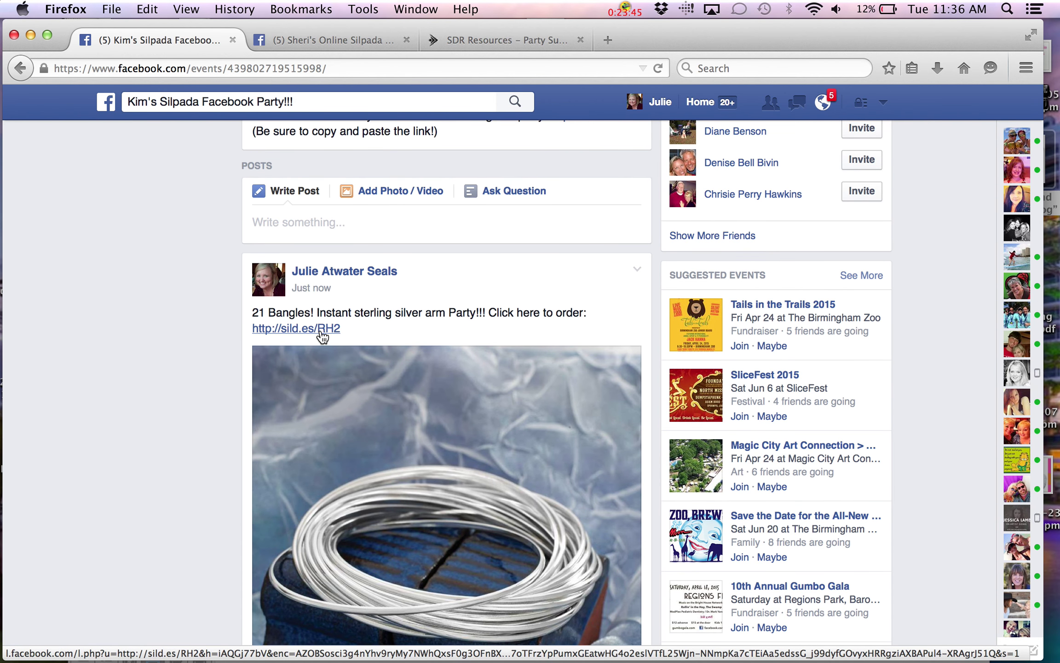
scroll(322, 336, "up", 7)
scroll(321, 330, "up", 3)
scroll(321, 330, "down", 3)
scroll(321, 330, "up", 4)
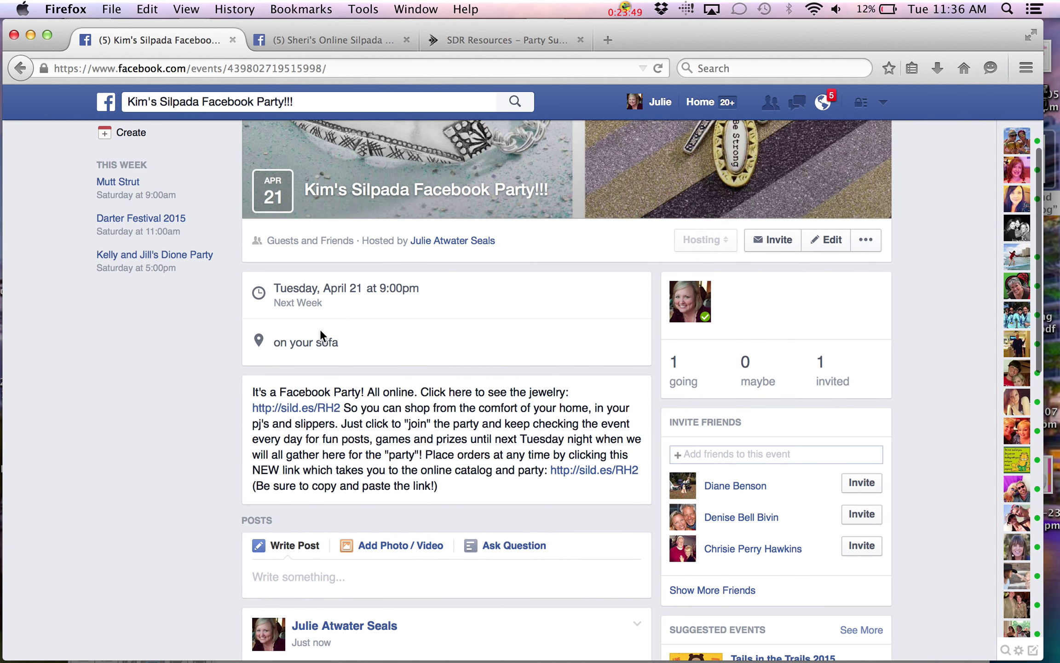
scroll(320, 331, "down", 7)
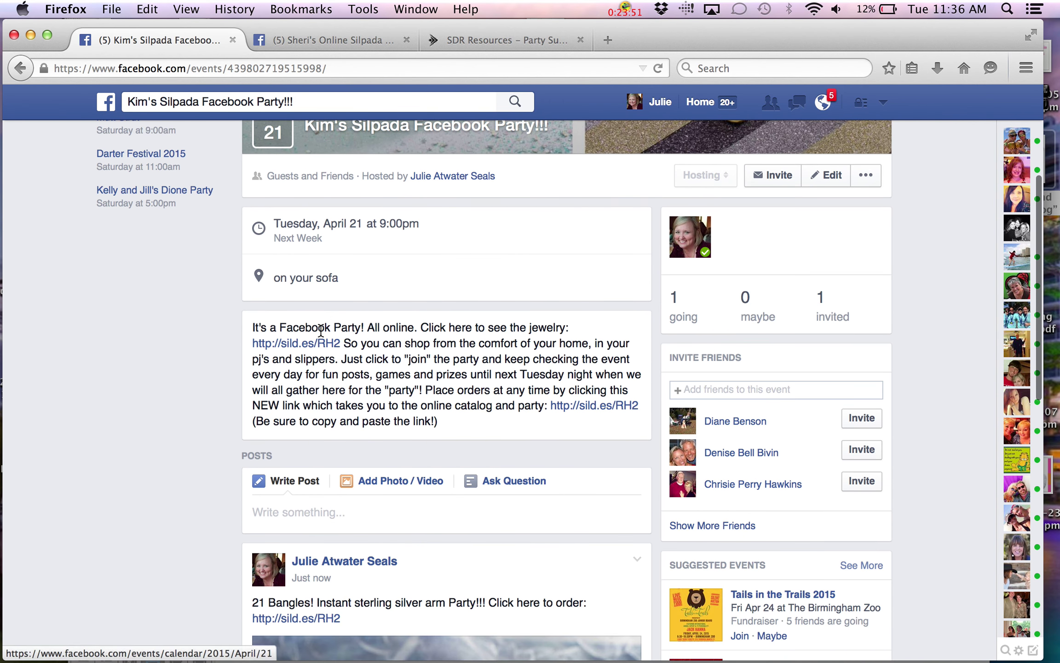
scroll(321, 330, "down", 3)
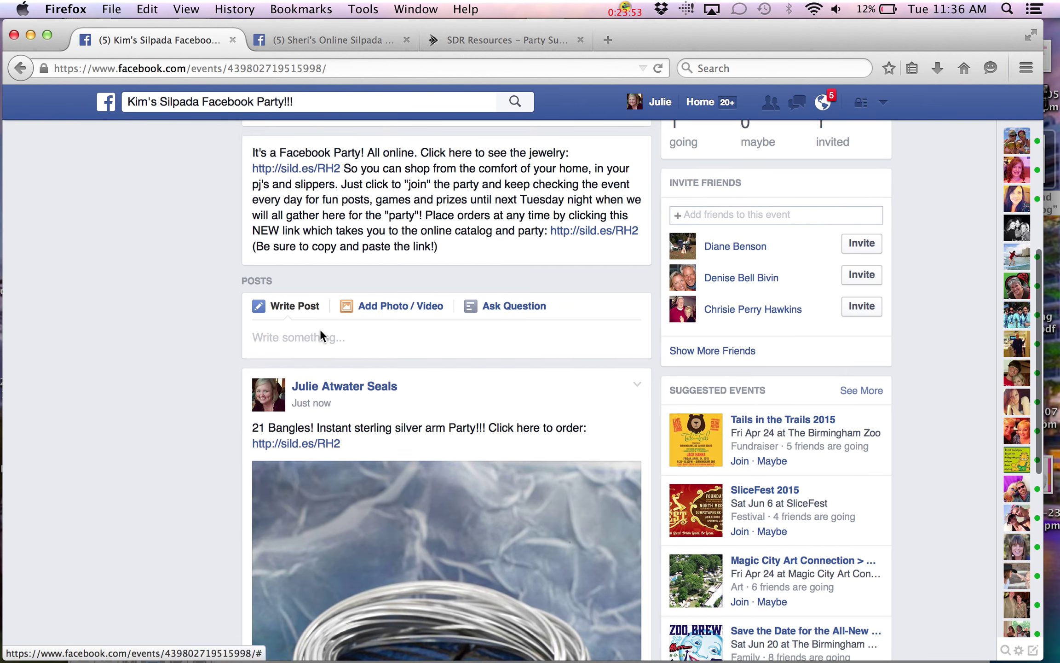
mouse_move(323, 337)
scroll(322, 337, "down", 1)
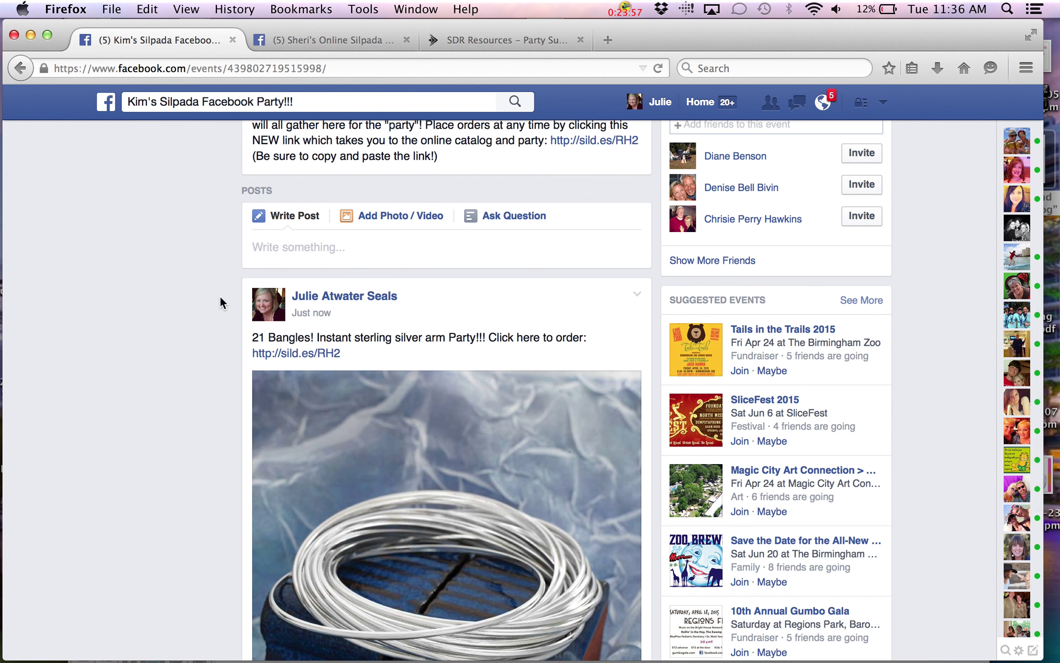
scroll(221, 297, "up", 8)
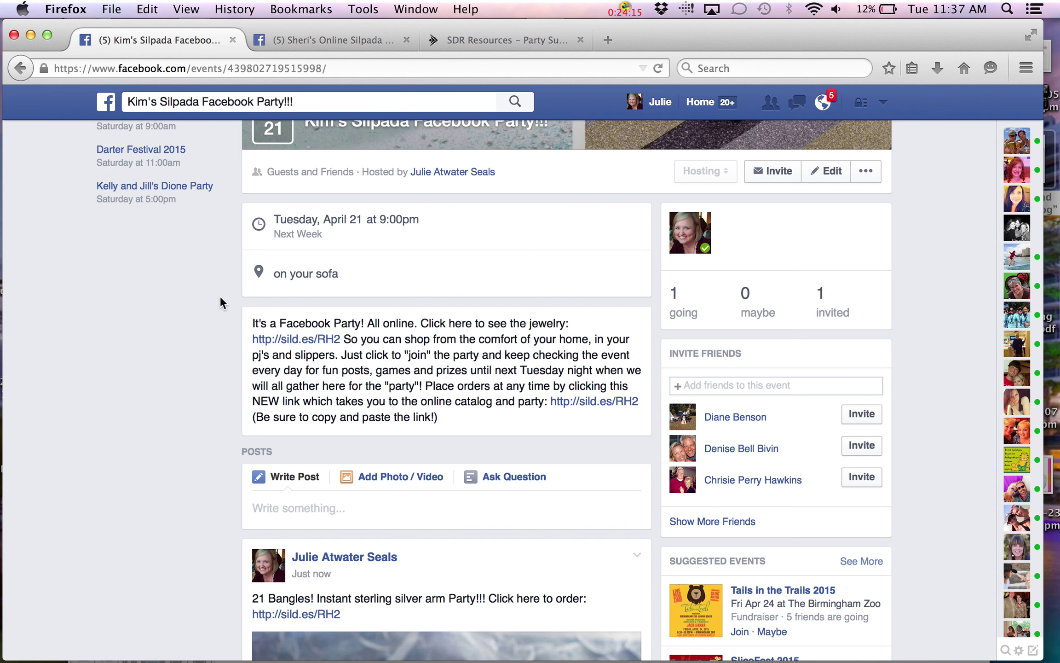
scroll(217, 295, "down", 1)
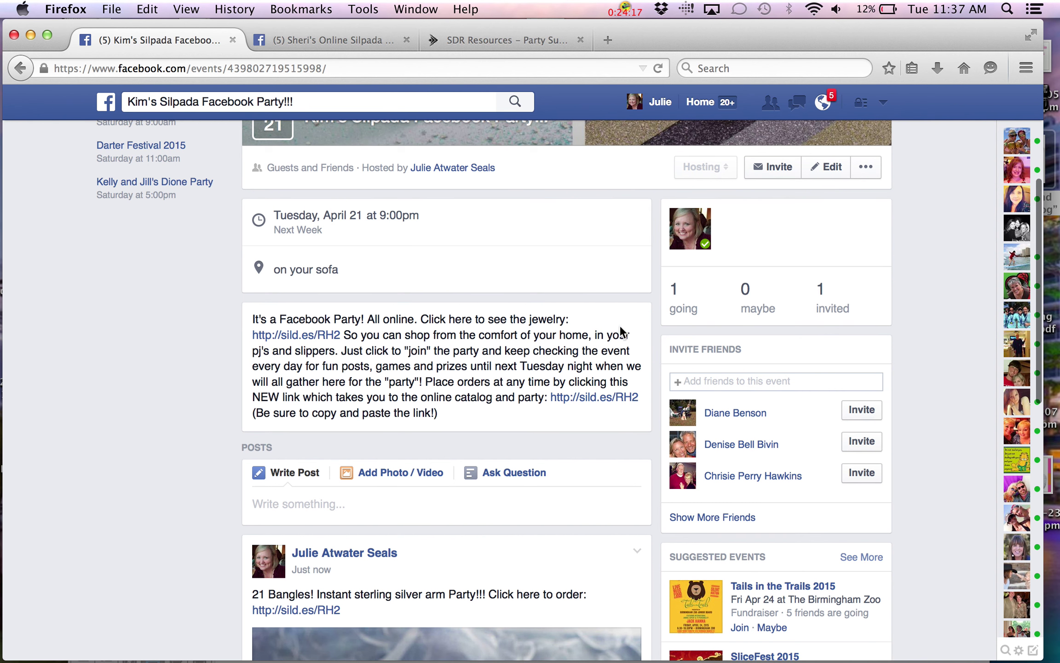
left_click(770, 172)
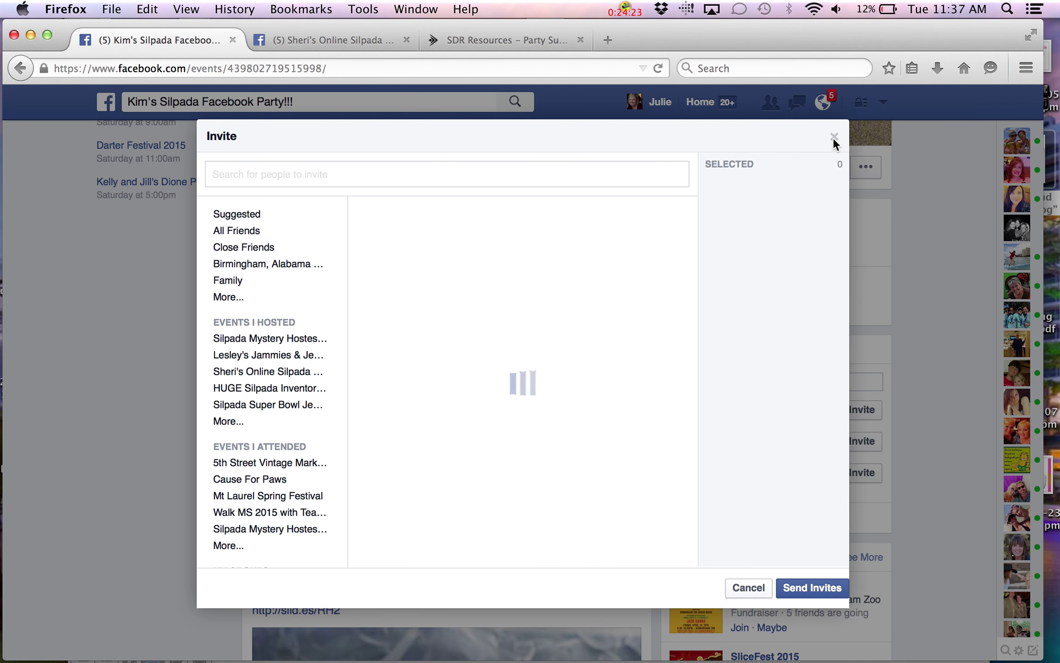
left_click(834, 137)
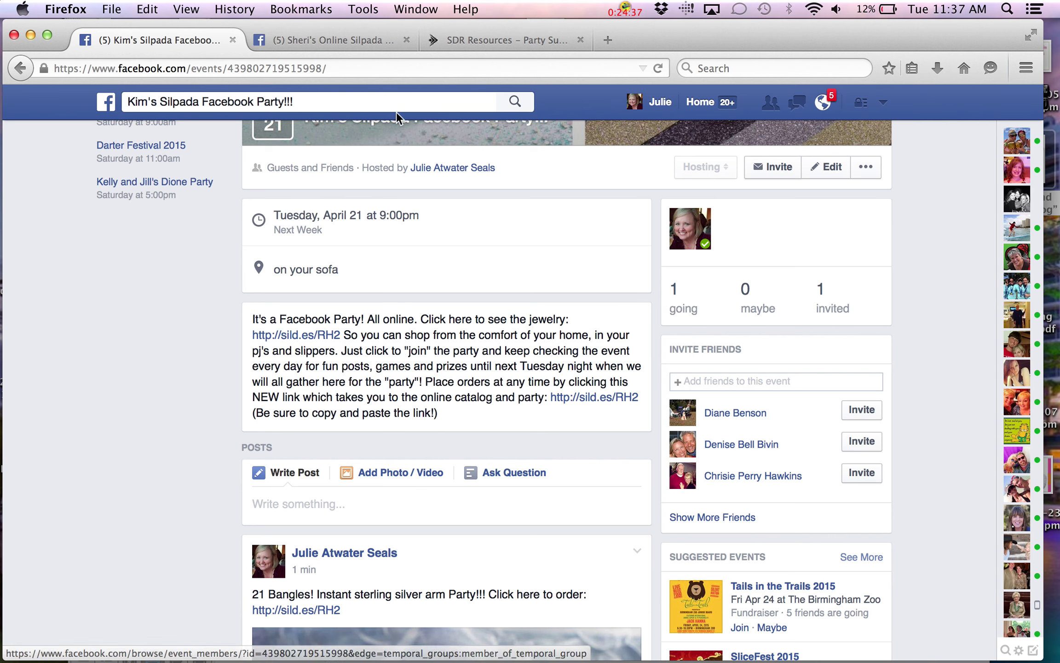
Return to the top of the event page and expand the chat sidebar's contact list
scroll(522, 271, "up", 4)
scroll(523, 271, "up", 2)
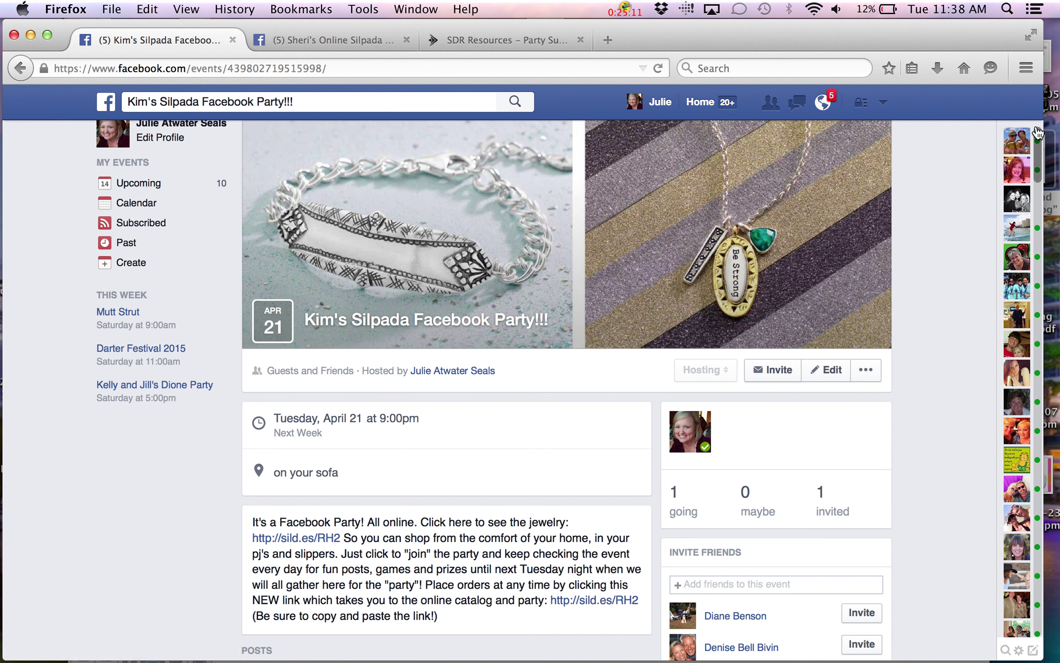
mouse_move(1041, 122)
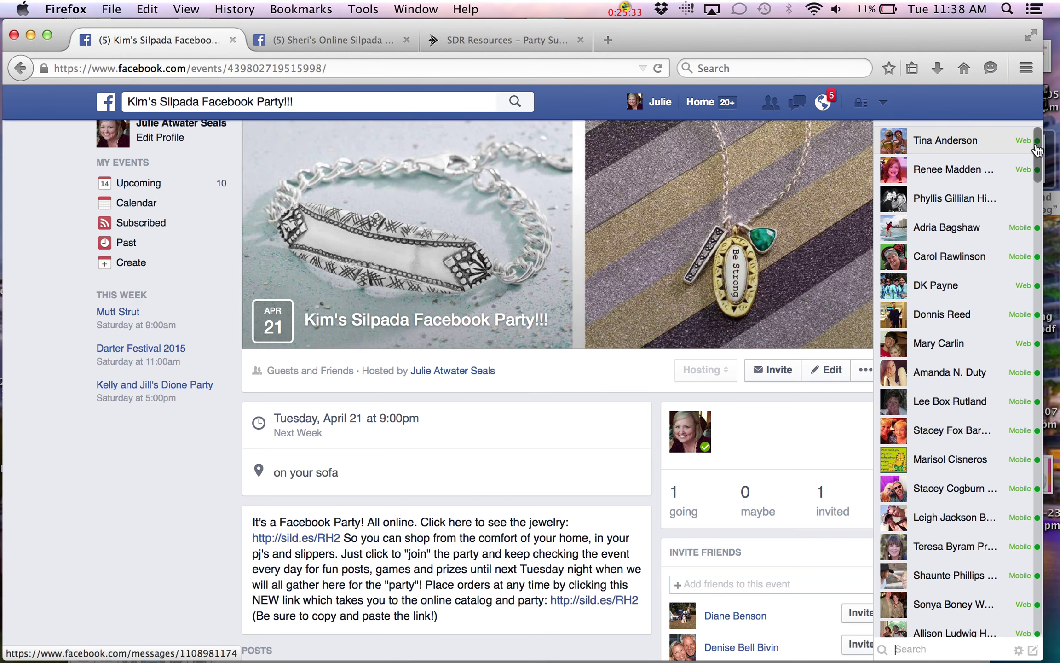
Open a friend's chat to review the April 2nd invitation messages, then select the event URL
left_click(1015, 175)
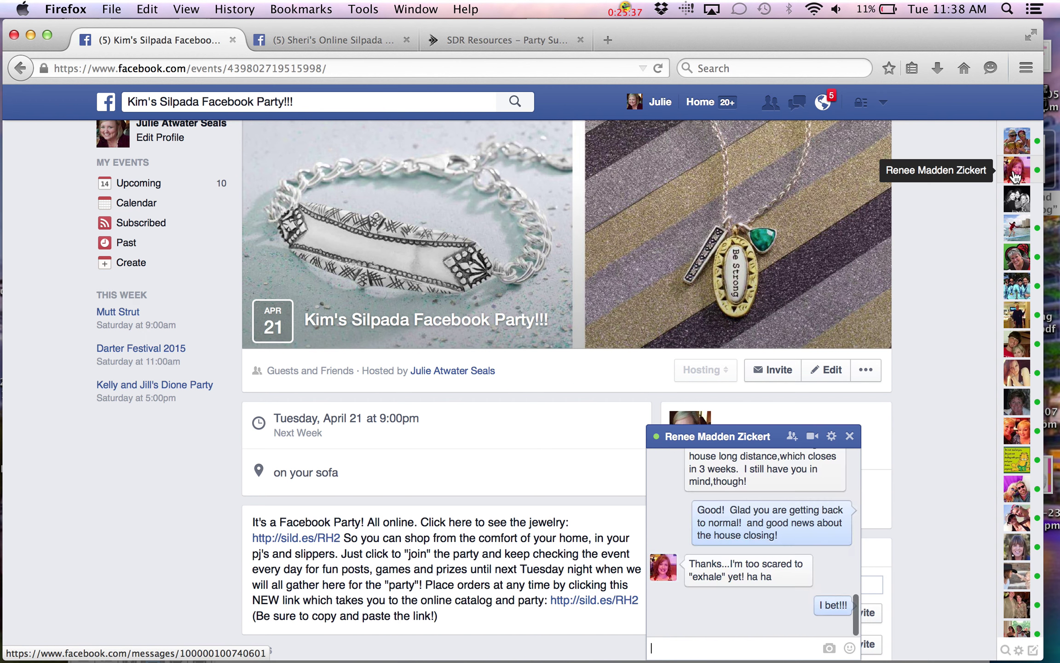
scroll(770, 520, "up", 15)
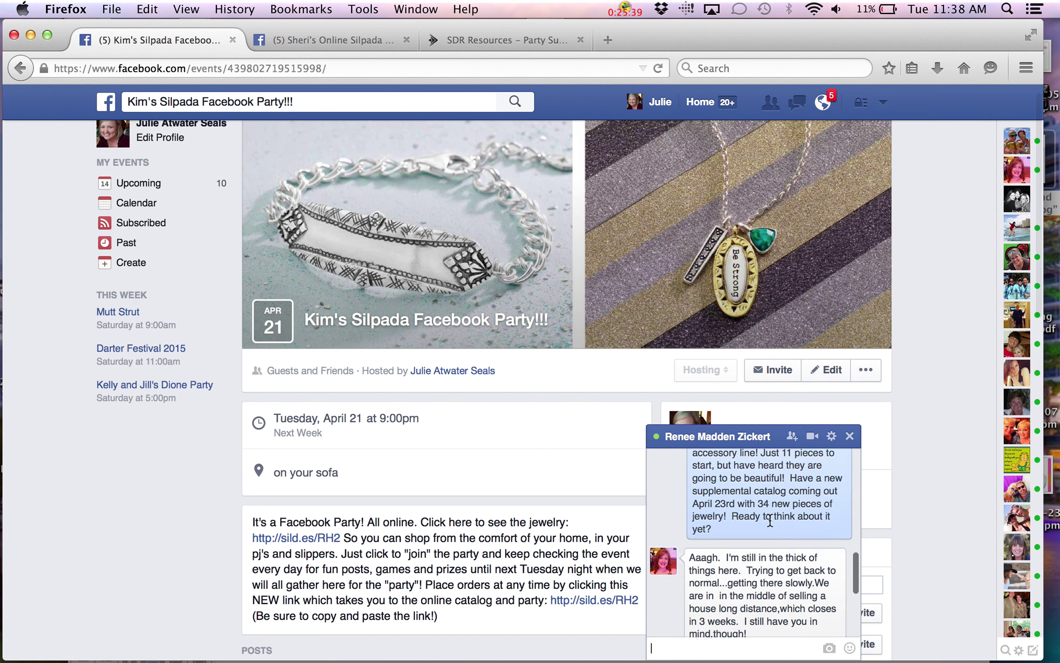
scroll(770, 519, "down", 1)
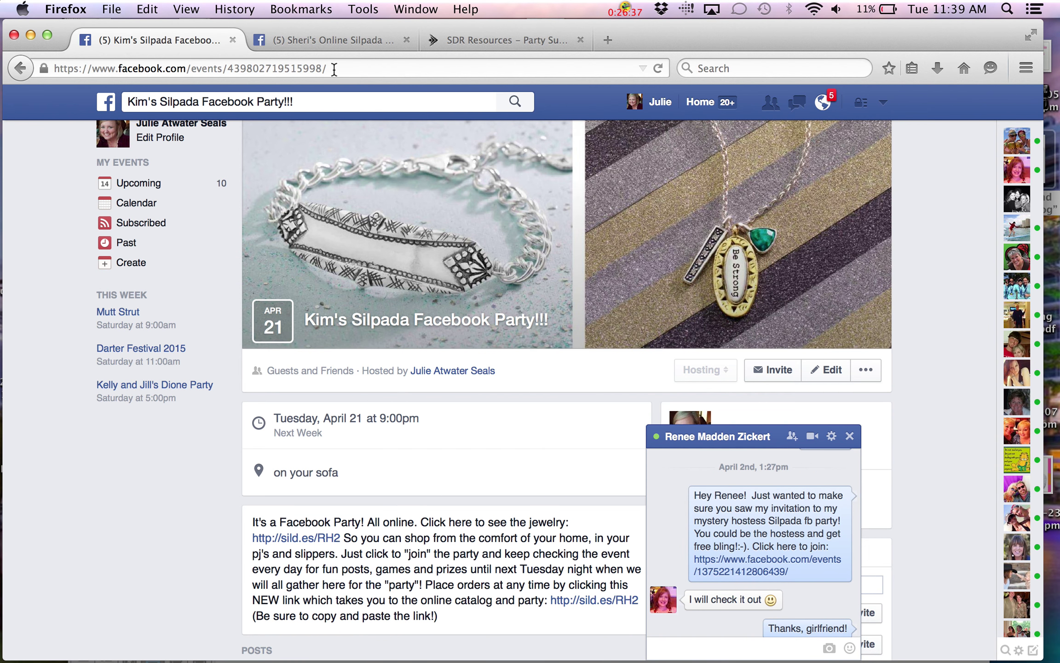
left_click_drag(330, 69, 54, 70)
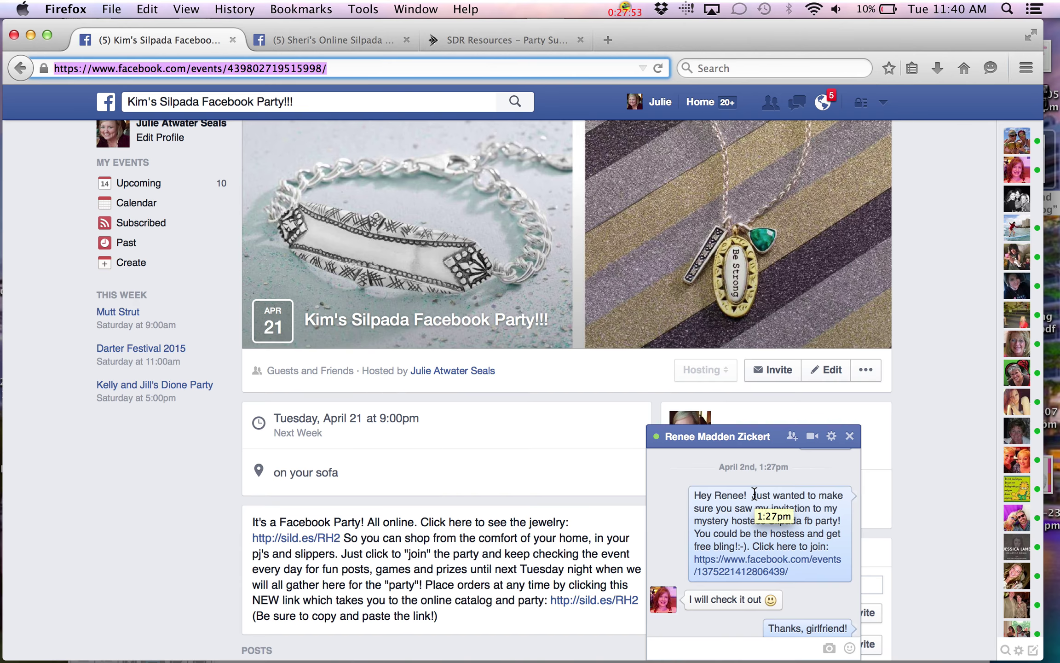
Close the friend chat and scroll down to the bangles photo post
scroll(598, 438, "down", 5)
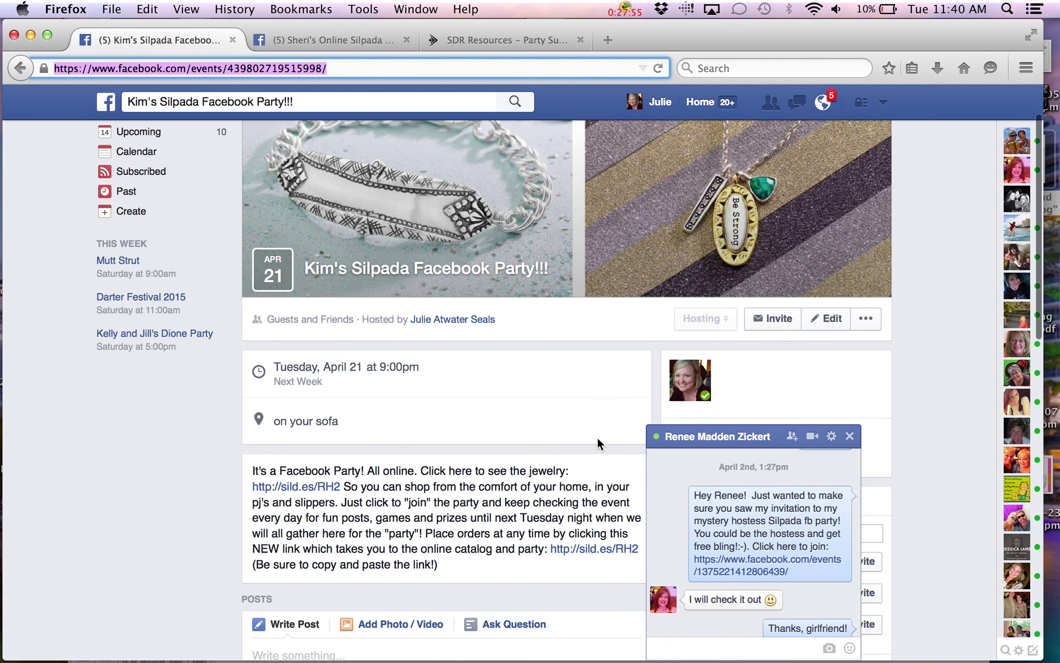
left_click(850, 437)
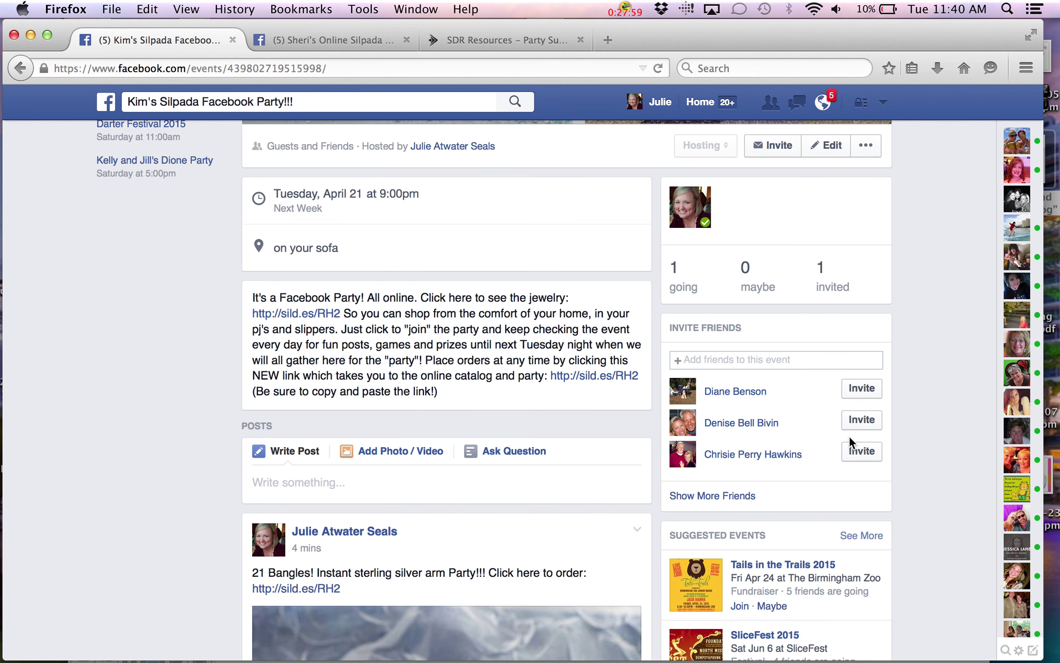
scroll(849, 436, "down", 9)
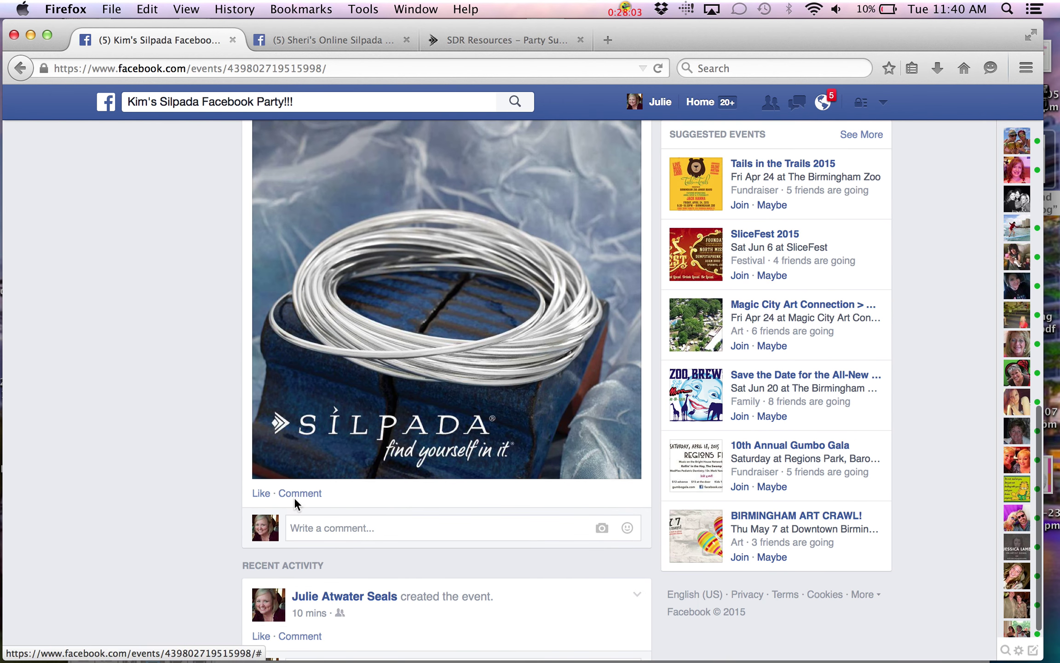
Post the comment 'Oh girl! I have got to have those bangles!' under the bangles photo
left_click(295, 527)
type("Oh g")
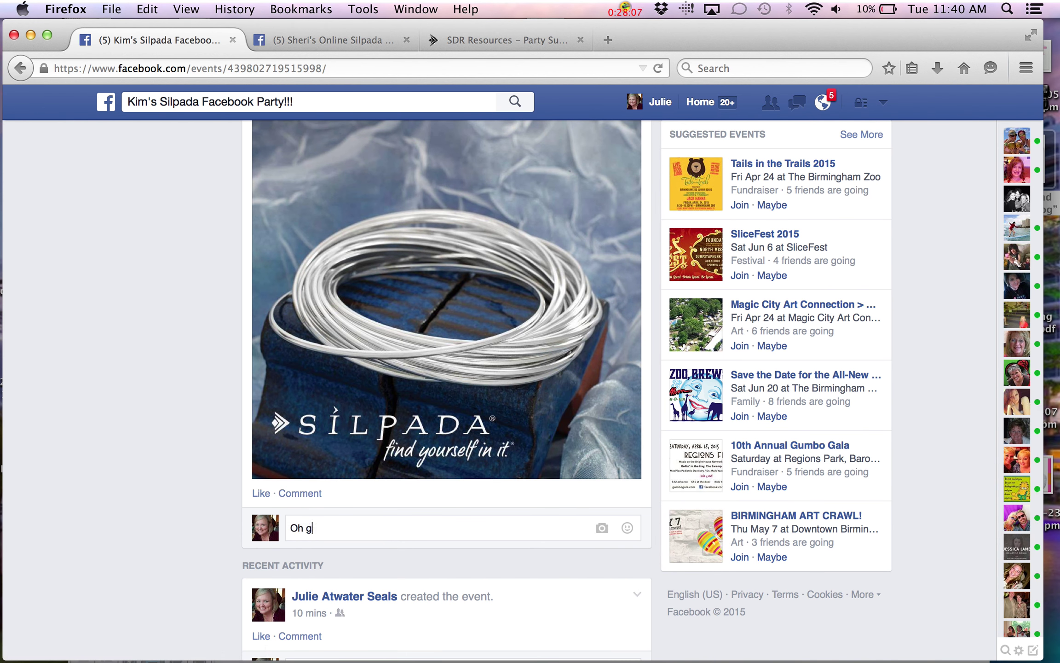
type("irl!  I hav")
key("BackSpace")
type("e got to have thoe")
key("BackSpace")
key("BackSpace")
type("se ")
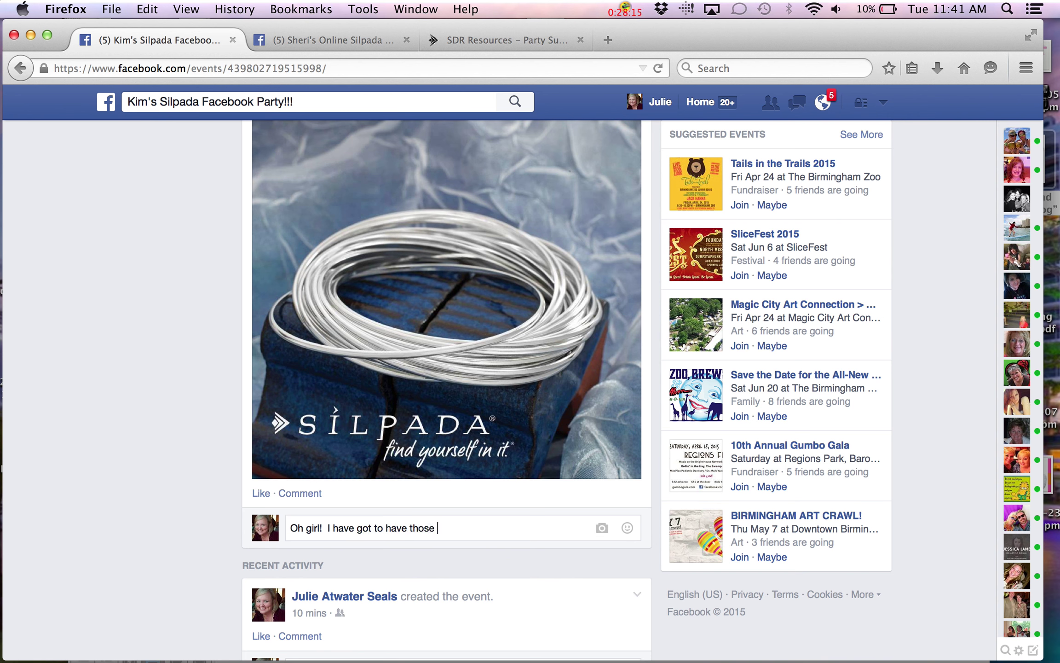
type("bangles!")
key("Return")
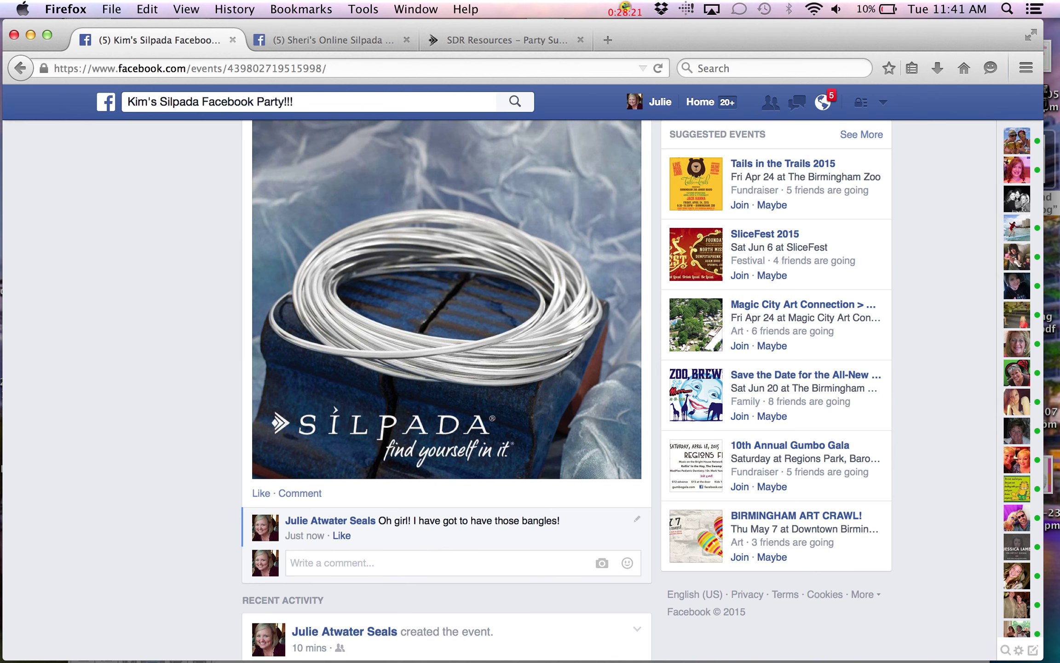
scroll(447, 368, "up", 10)
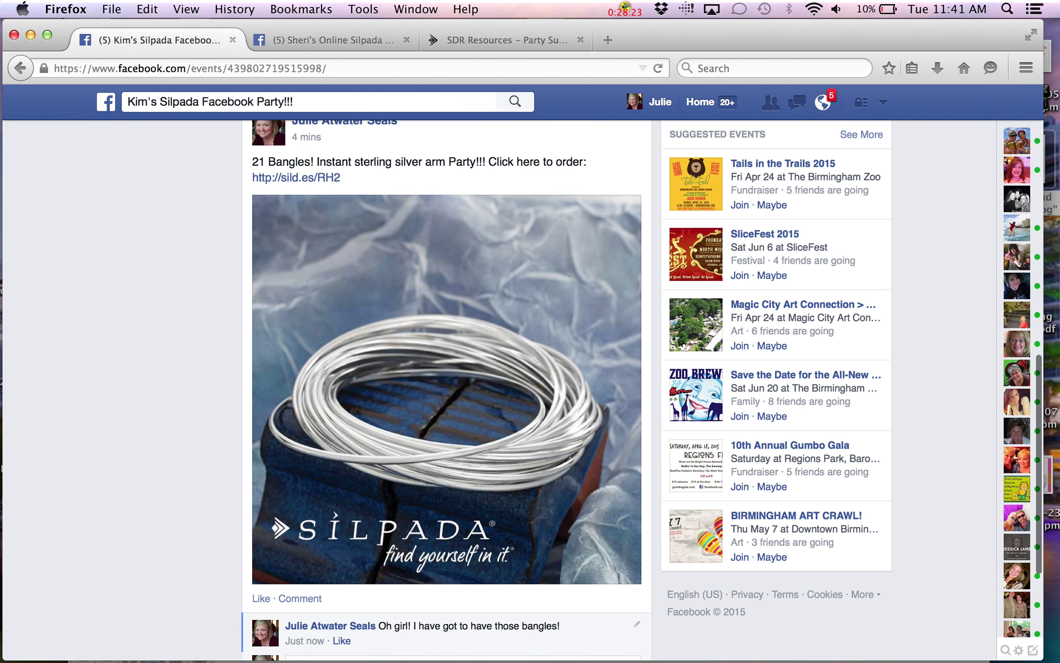
scroll(446, 368, "up", 5)
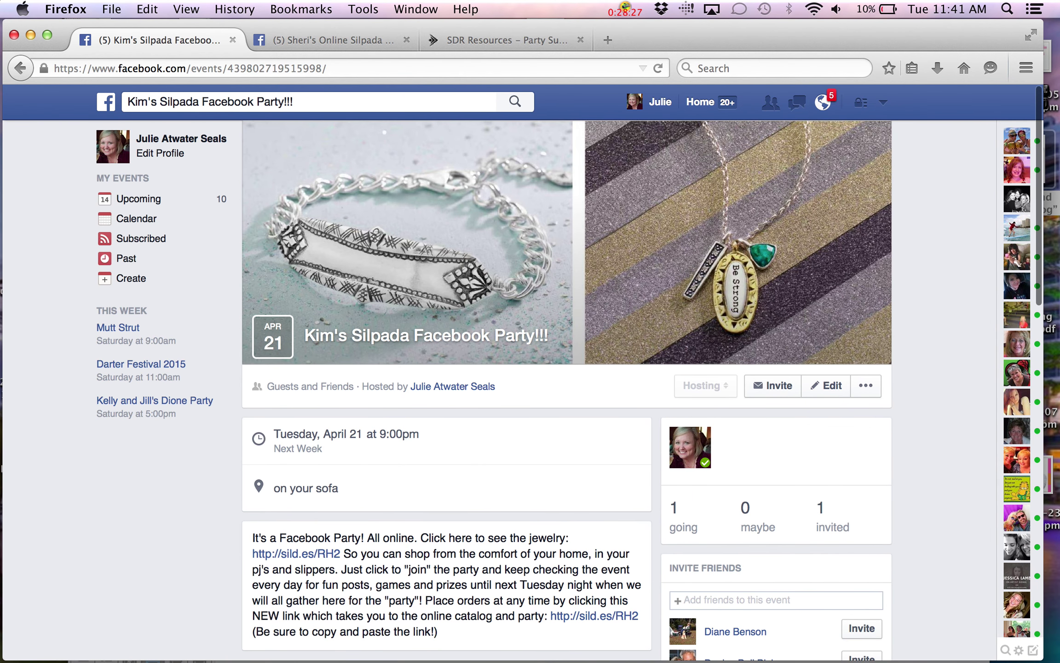
scroll(446, 368, "down", 15)
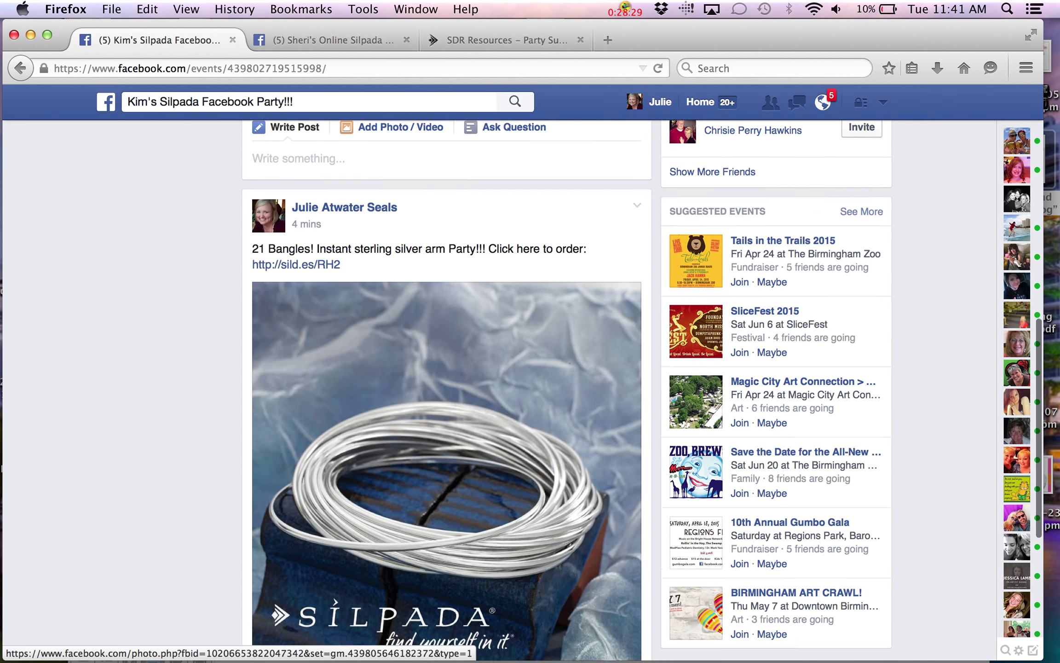
scroll(447, 368, "down", 5)
scroll(446, 368, "up", 12)
scroll(447, 368, "up", 5)
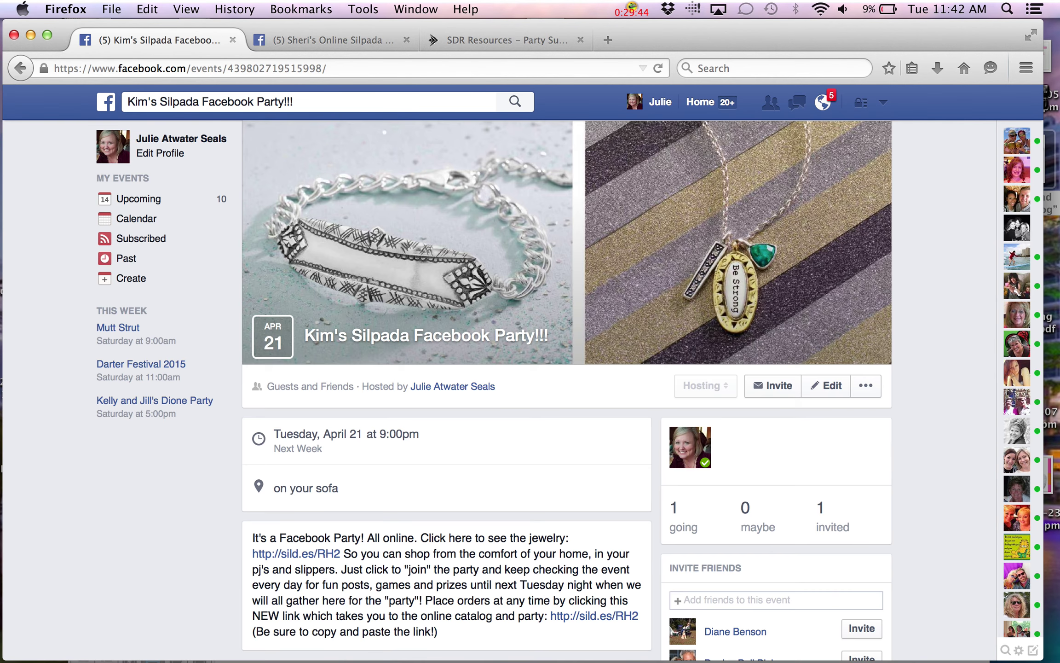
scroll(120, 472, "down", 10)
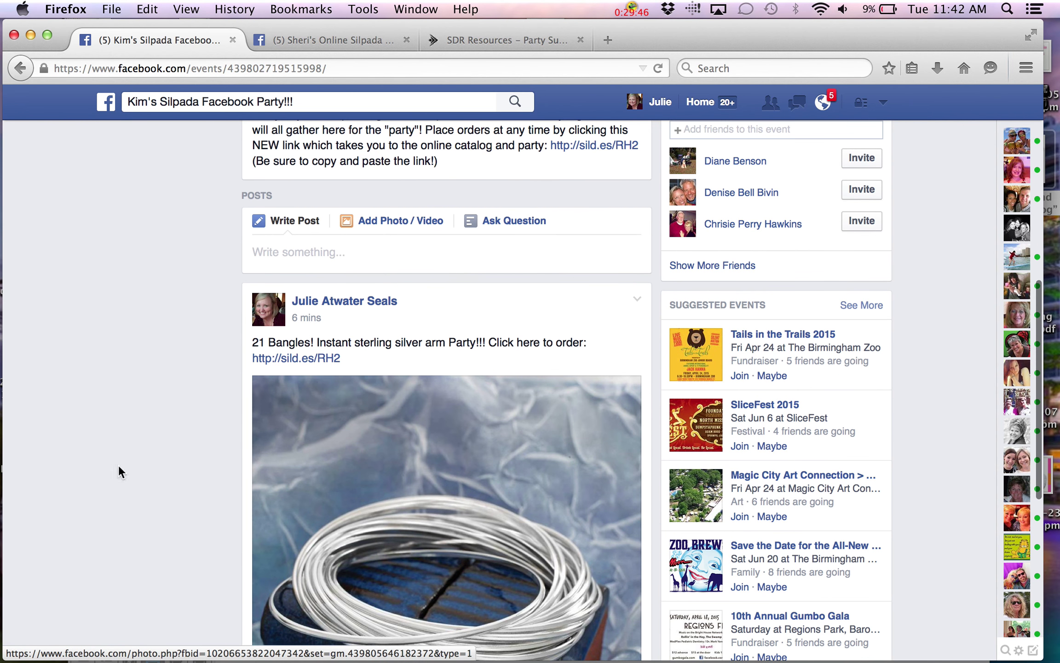
Start a new post on the event and open its photo upload picker
left_click(422, 221)
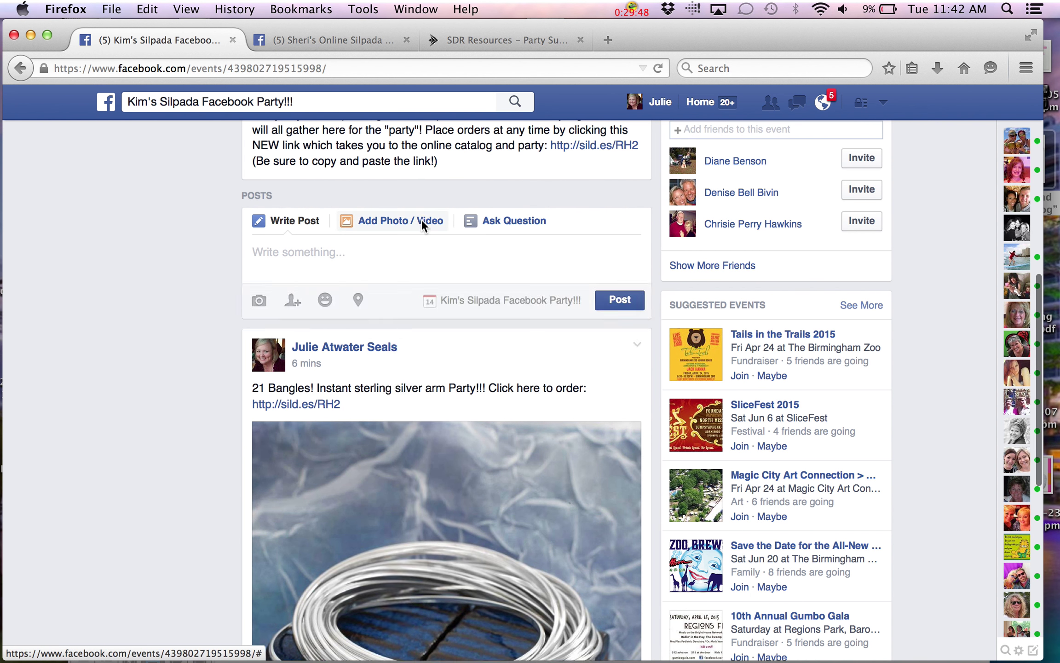
left_click(287, 340)
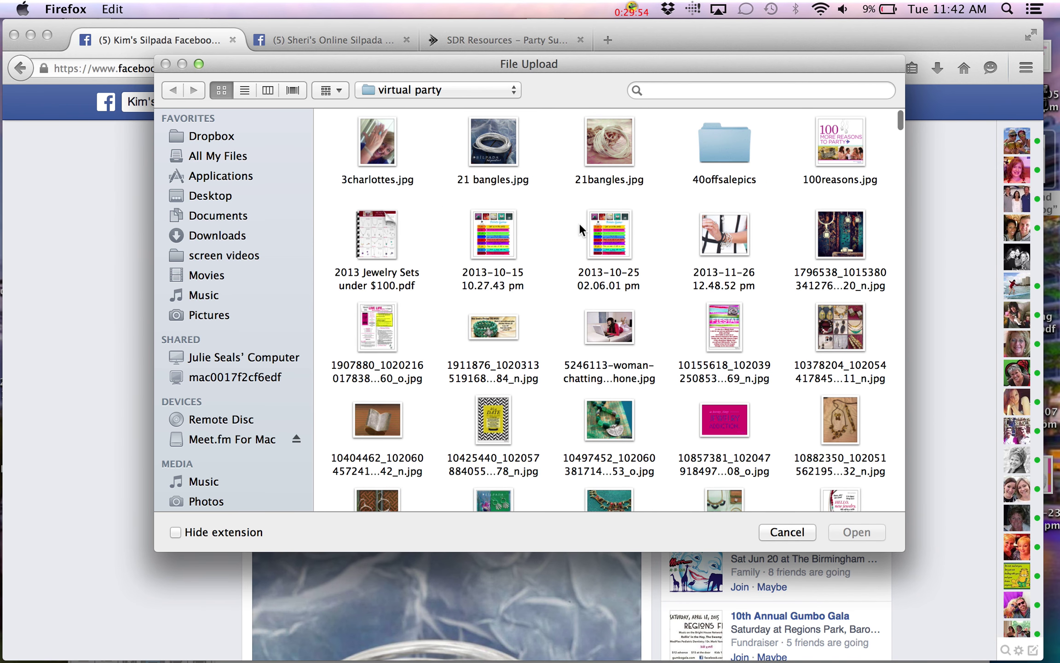
scroll(579, 222, "down", 15)
scroll(578, 223, "down", 20)
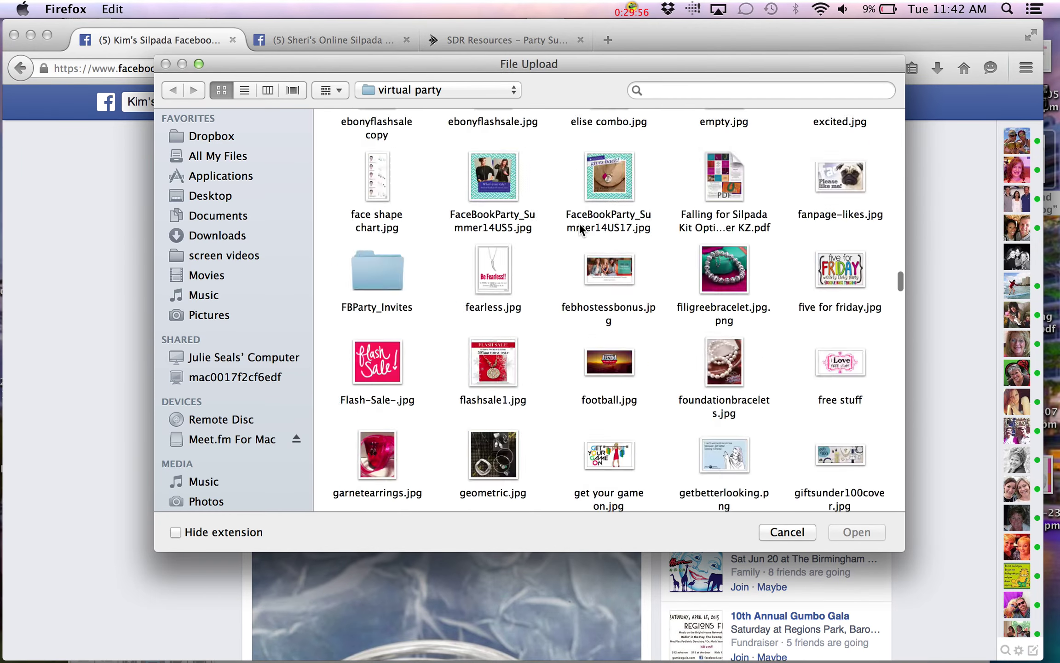
scroll(579, 223, "up", 20)
scroll(579, 223, "up", 2)
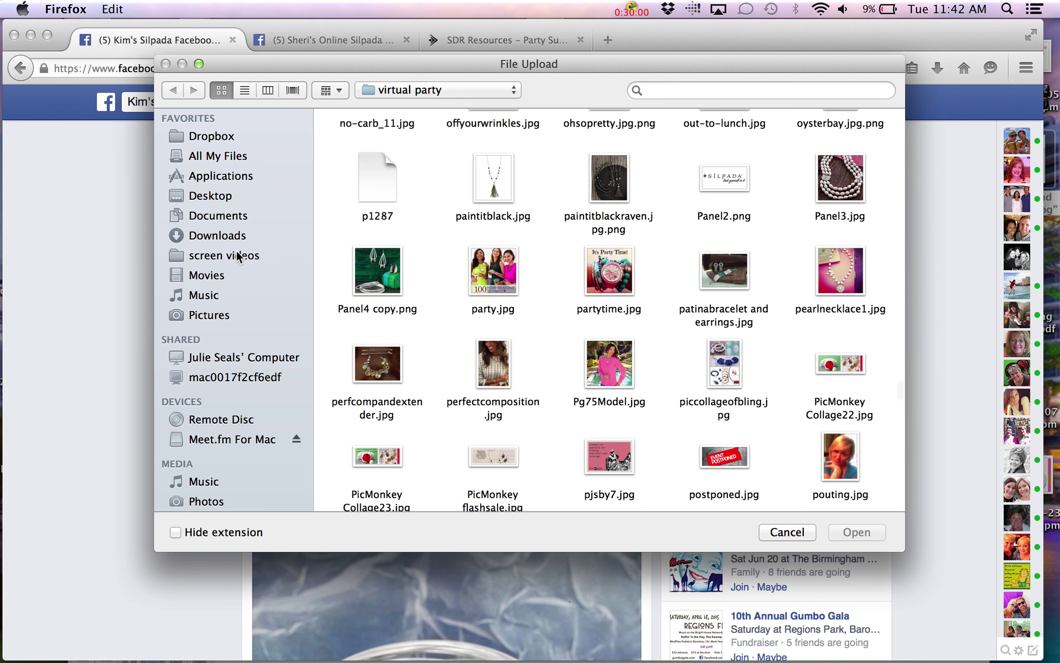
Browse the Movies folder, then switch the picker to the 'virtual party' folder
left_click(212, 276)
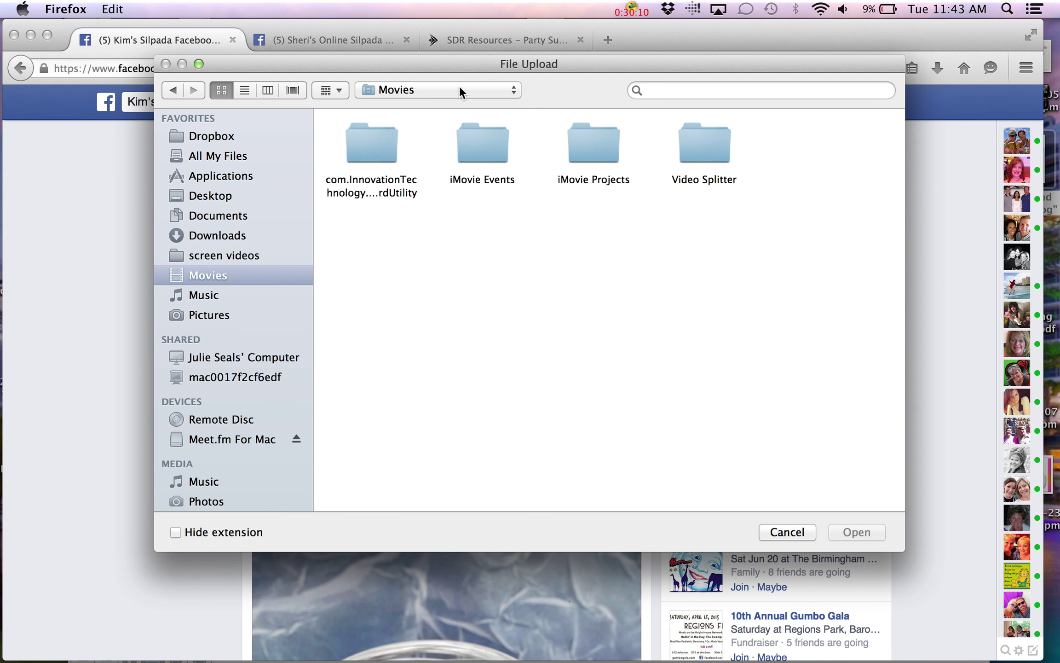
left_click(512, 91)
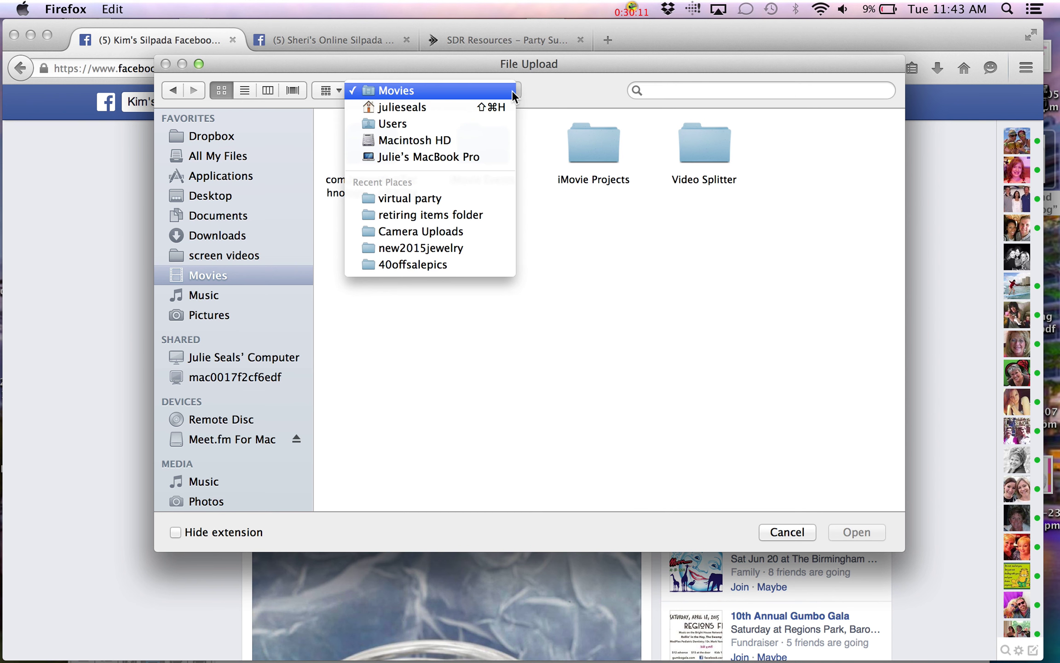
left_click(466, 199)
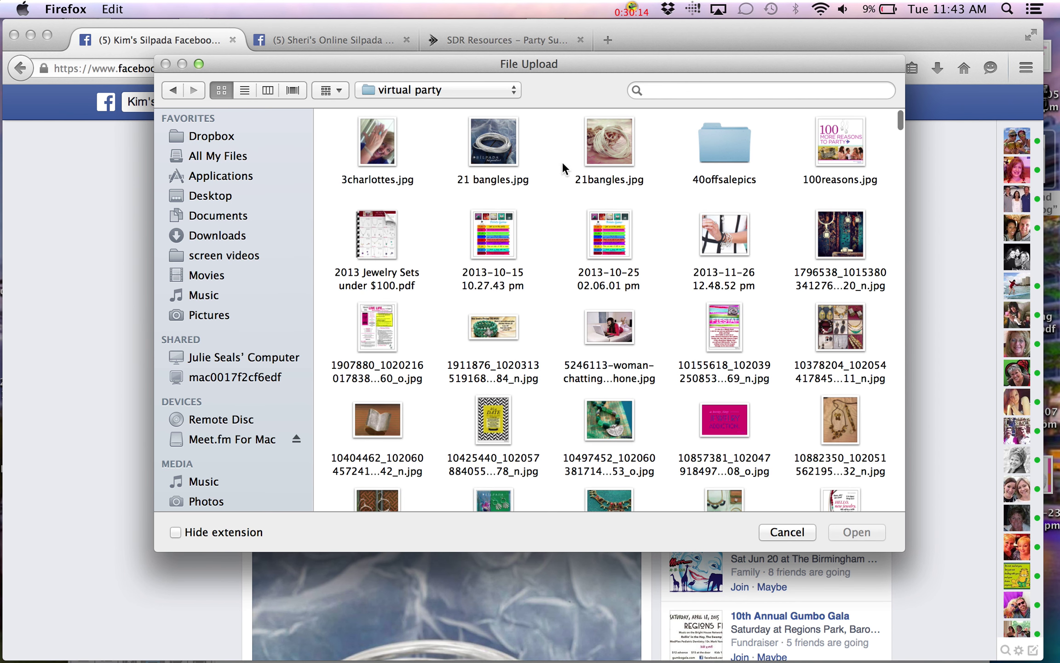
Cancel the file upload and return to the top of the event page
left_click(792, 531)
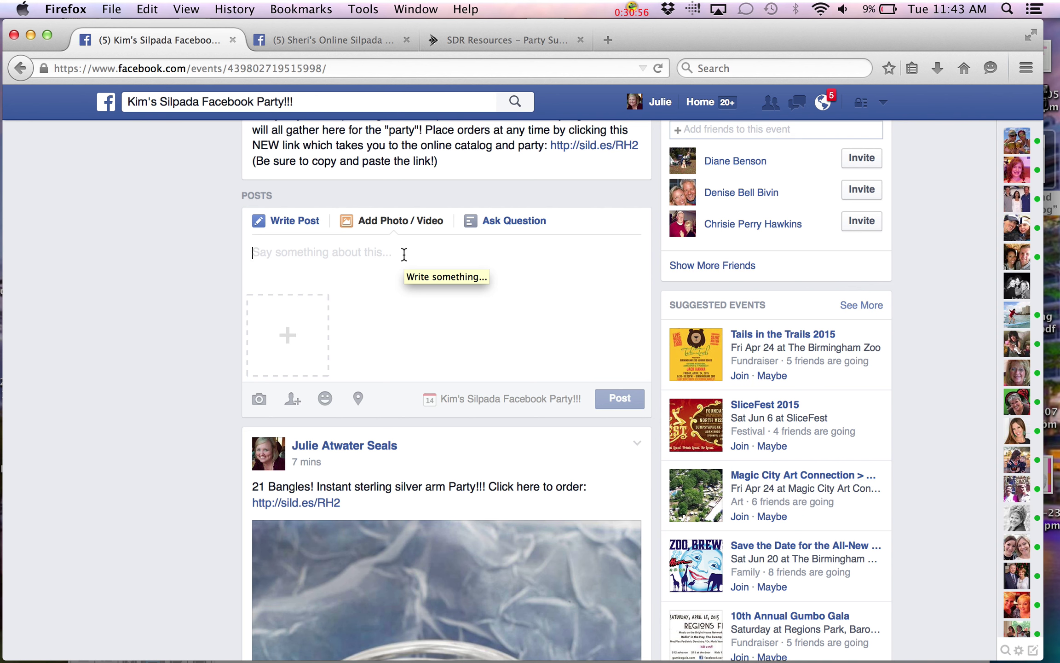
scroll(404, 254, "up", 10)
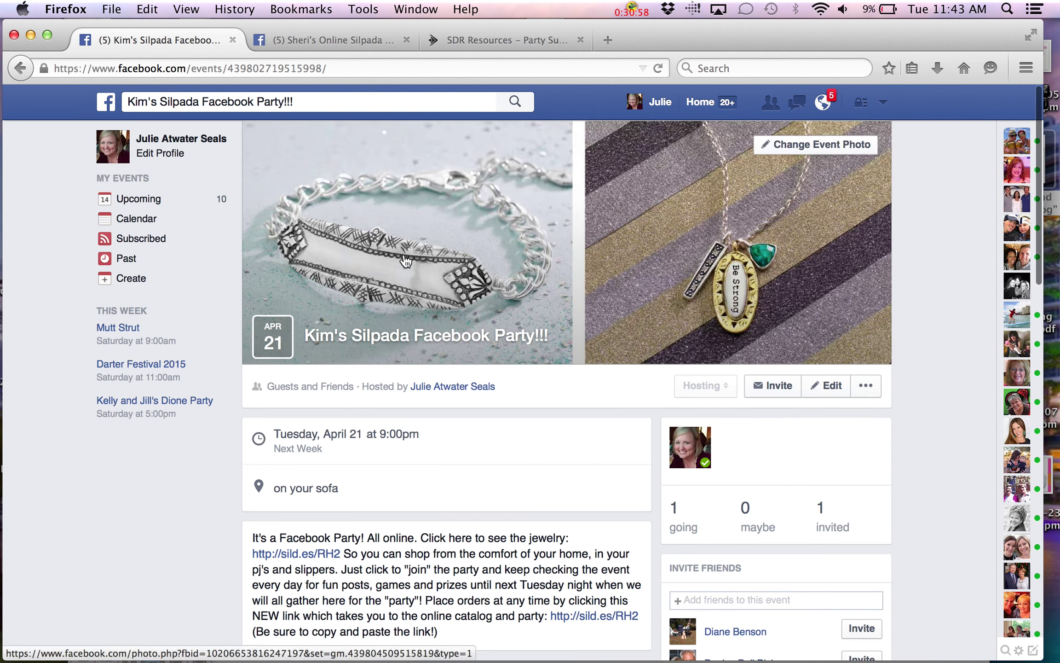